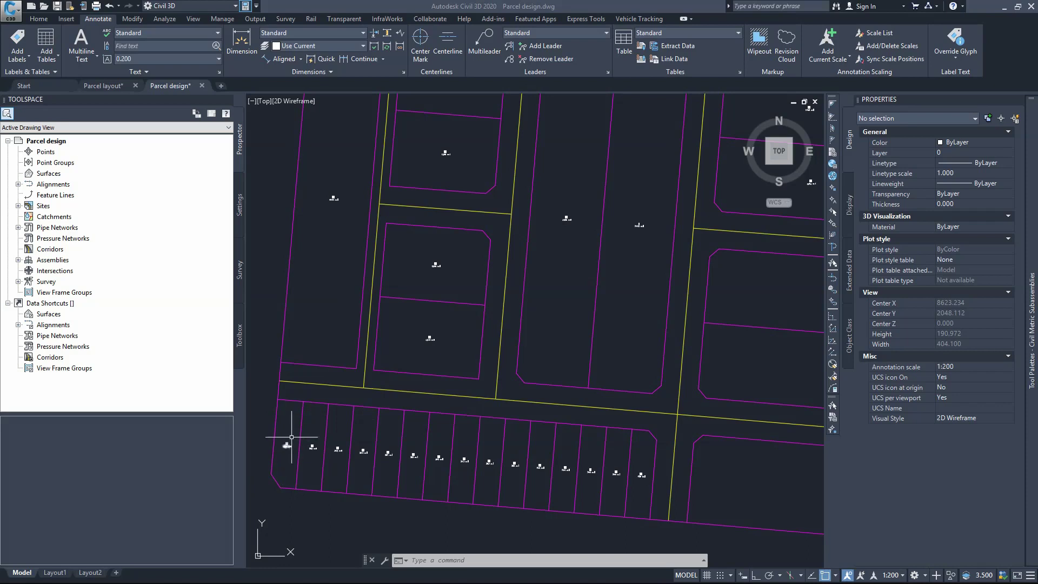
- Zoom to lots 28–35 and select the parcel segment between lots 28 and 29
{"action": "scroll", "coordinate": [286, 446], "scroll_direction": "up", "scroll_amount": 6}
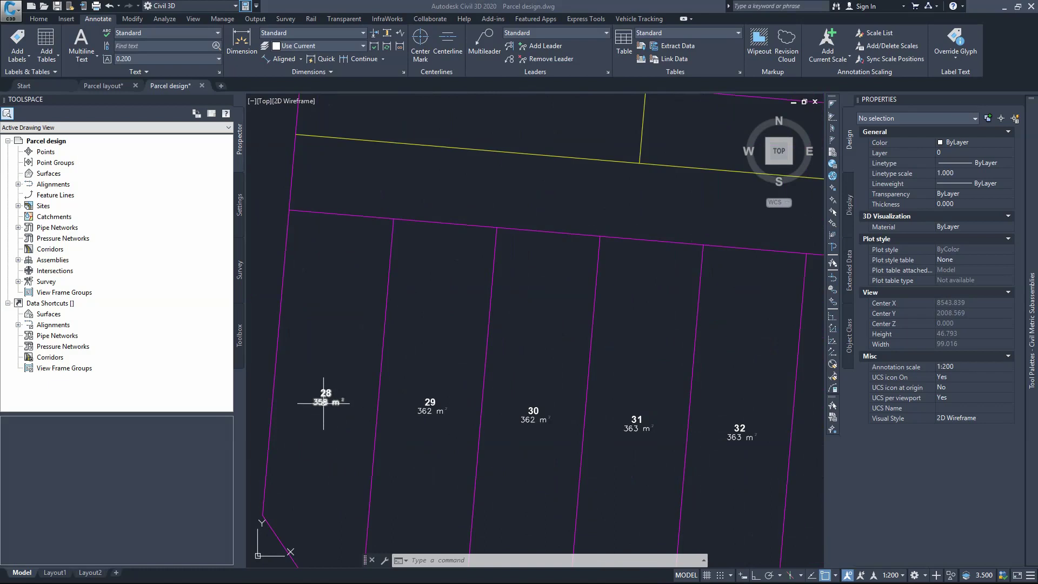
{"action": "scroll", "coordinate": [357, 387], "scroll_direction": "down", "scroll_amount": 2}
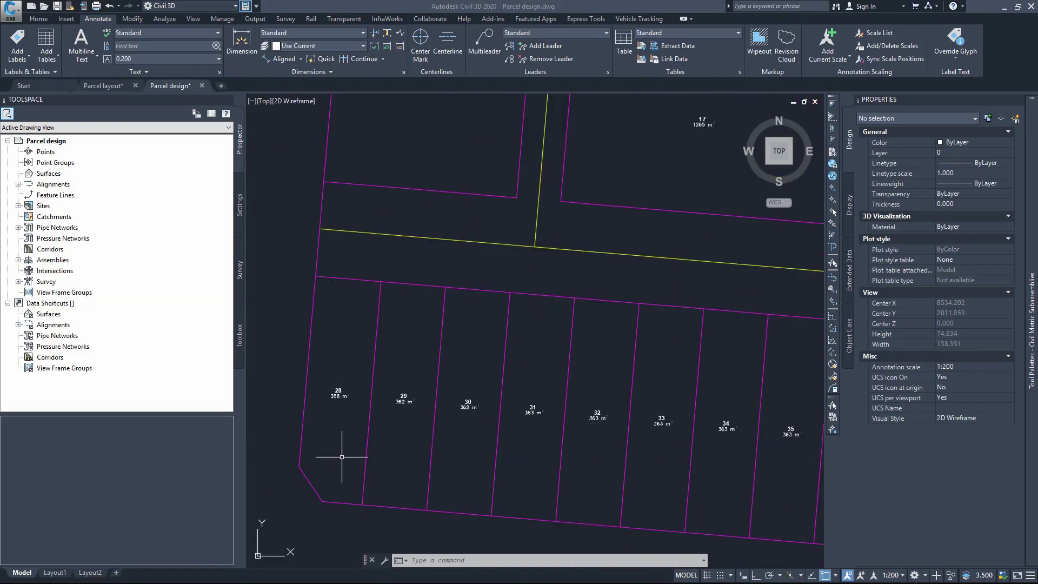
{"action": "left_click", "coordinate": [369, 441]}
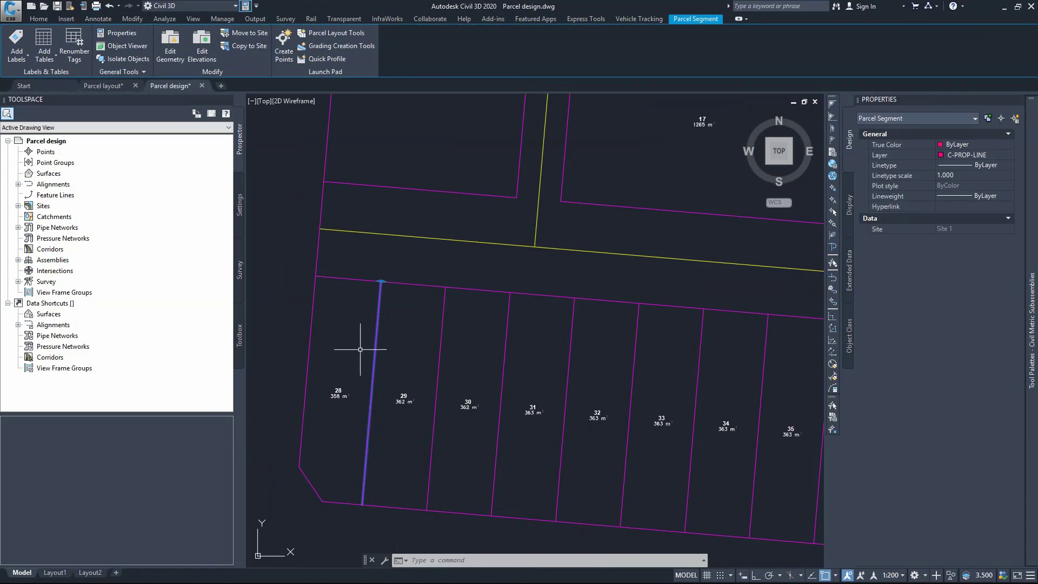
{"action": "key", "text": "Escape"}
{"action": "left_click", "coordinate": [169, 33]}
{"action": "left_click", "coordinate": [179, 56]}
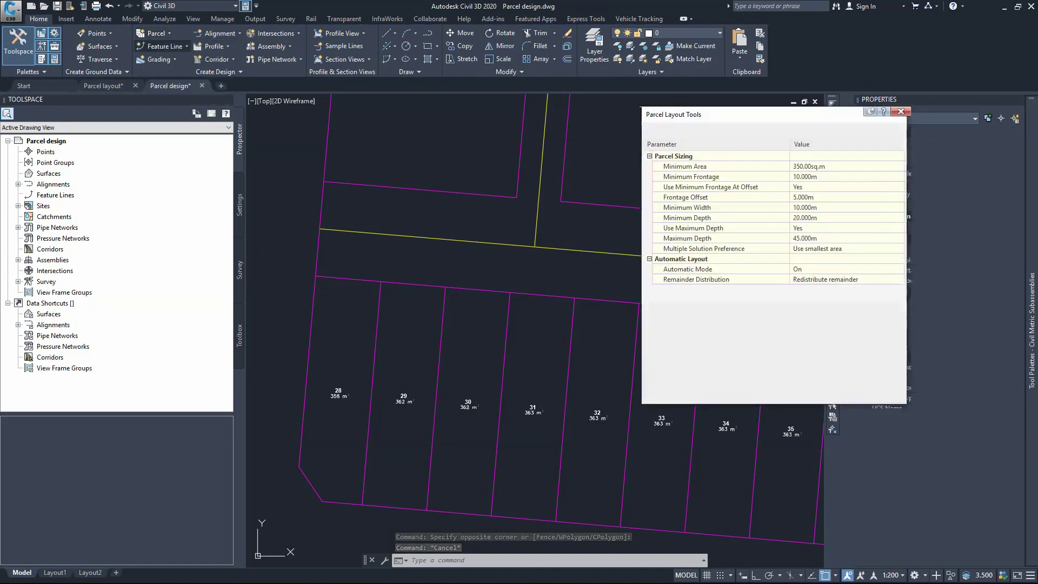
{"action": "left_click", "coordinate": [735, 130]}
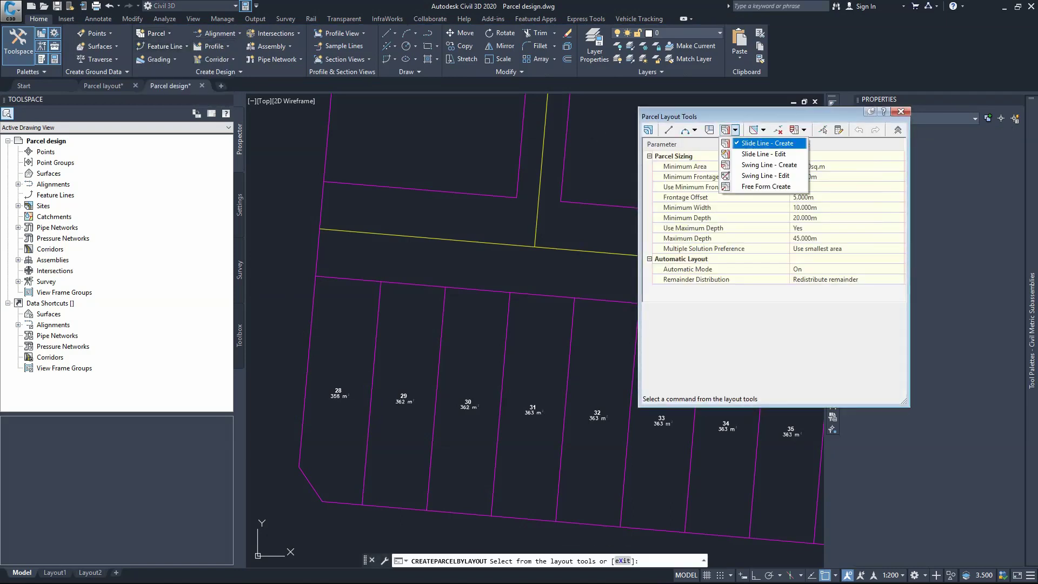
{"action": "left_click", "coordinate": [768, 142]}
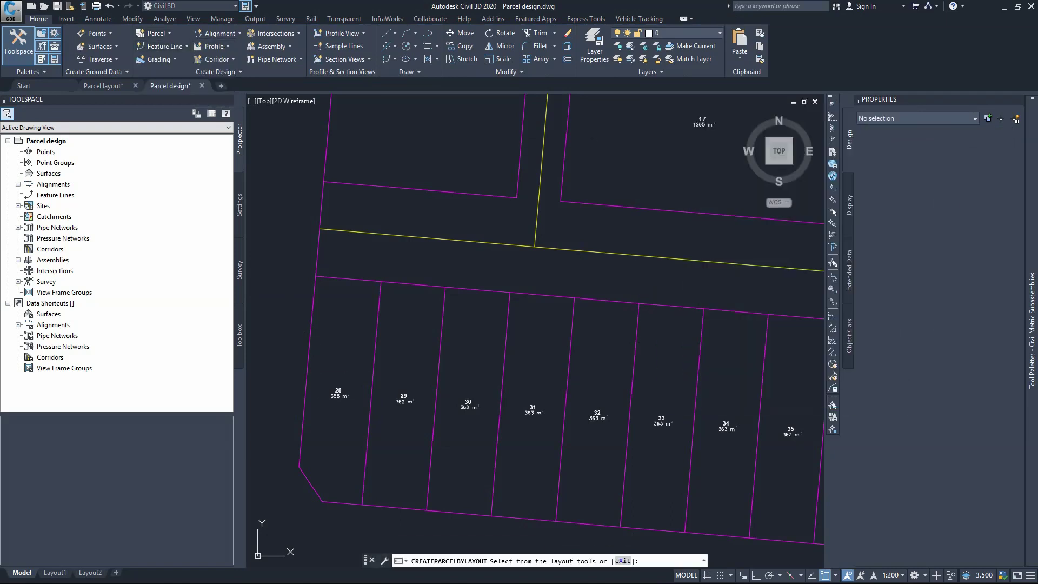
{"action": "left_click", "coordinate": [399, 318]}
{"action": "left_click", "coordinate": [354, 338]}
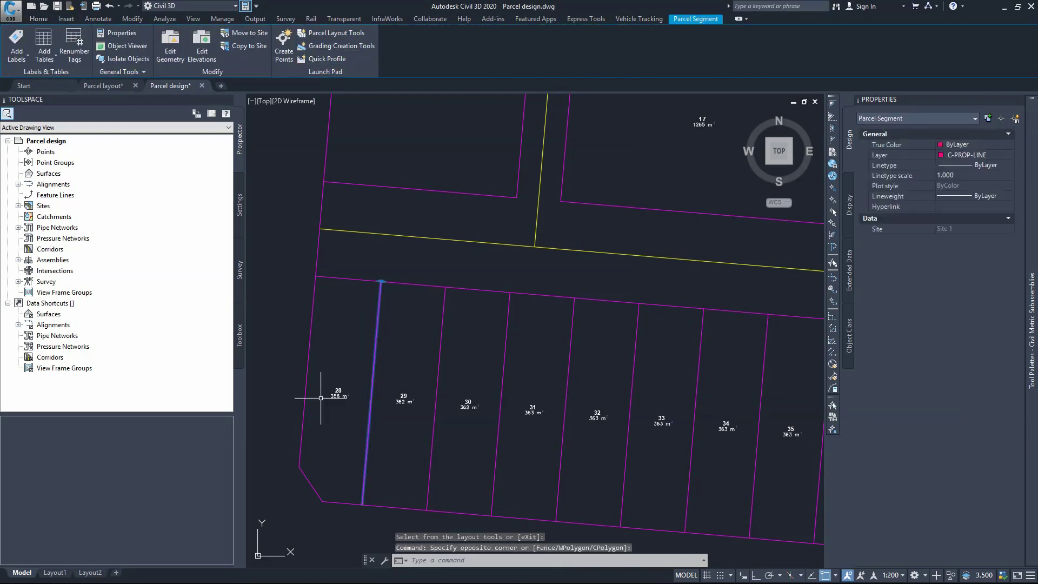
{"action": "key", "text": "Escape"}
{"action": "left_click", "coordinate": [348, 325]}
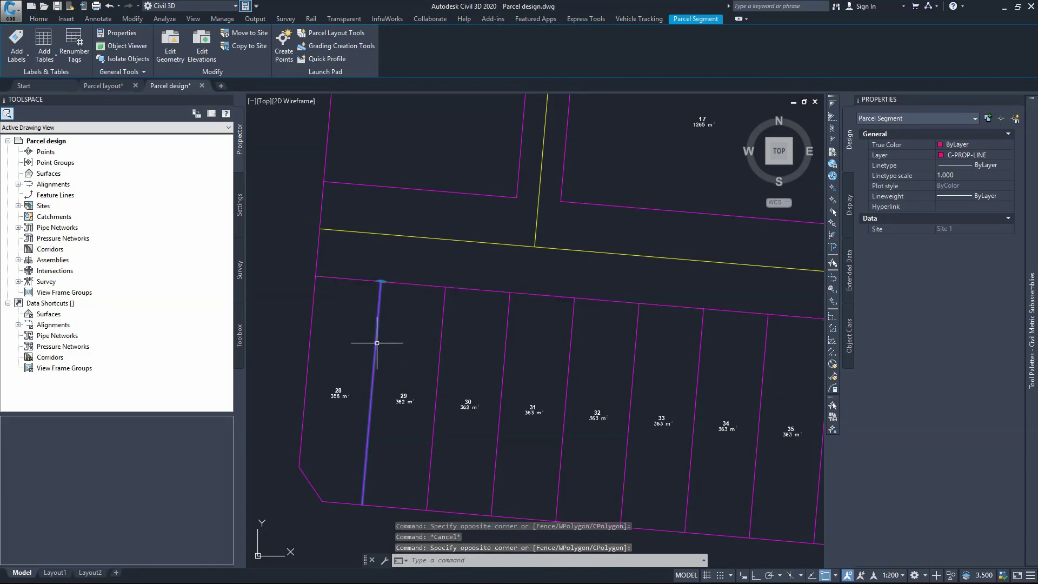
{"action": "scroll", "coordinate": [381, 281], "scroll_direction": "up", "scroll_amount": 4}
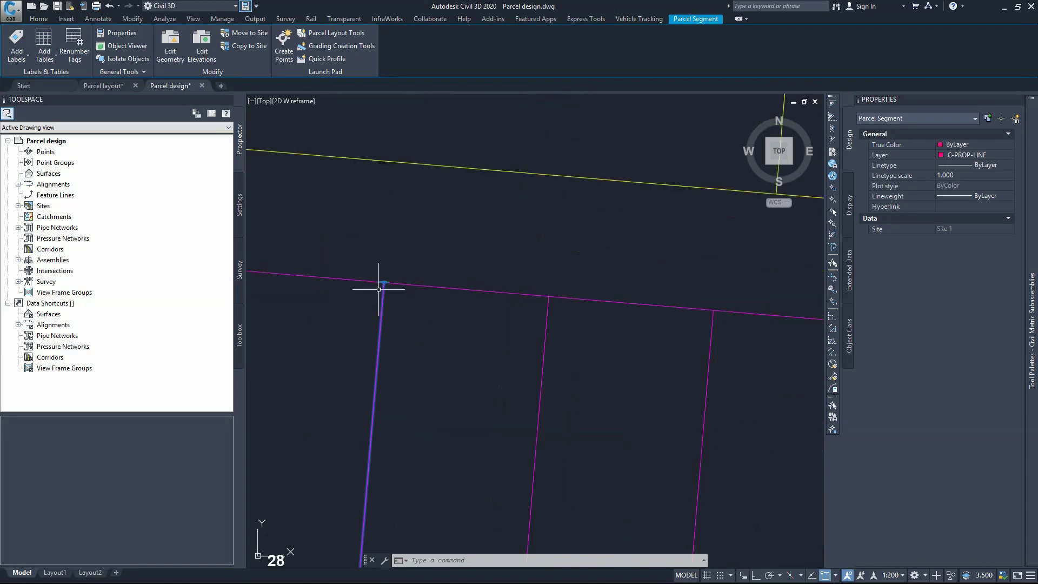
{"action": "scroll", "coordinate": [379, 288], "scroll_direction": "down", "scroll_amount": 6}
{"action": "scroll", "coordinate": [384, 289], "scroll_direction": "up", "scroll_amount": 3}
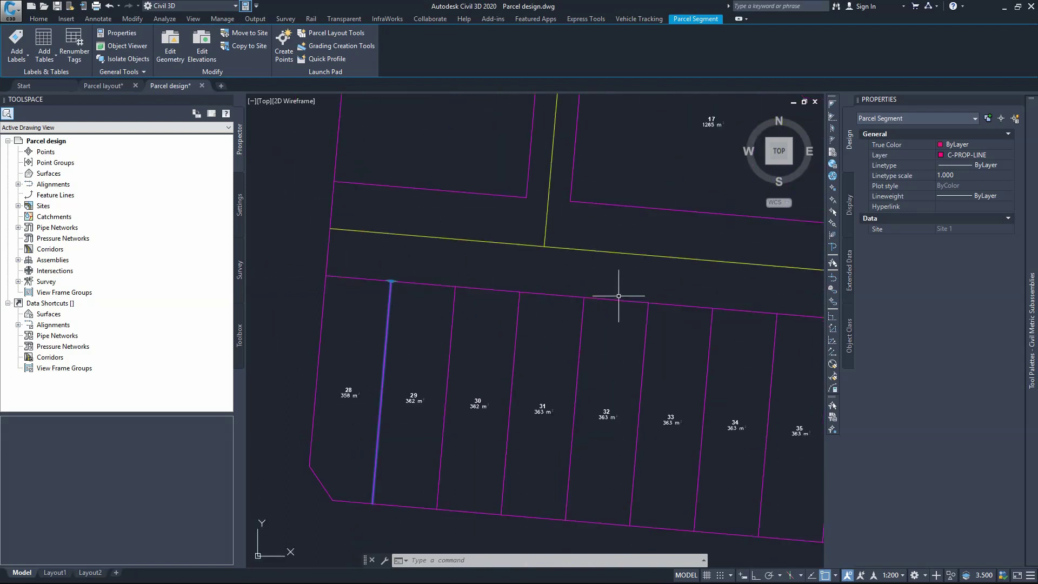
{"action": "scroll", "coordinate": [356, 291], "scroll_direction": "down", "scroll_amount": 2}
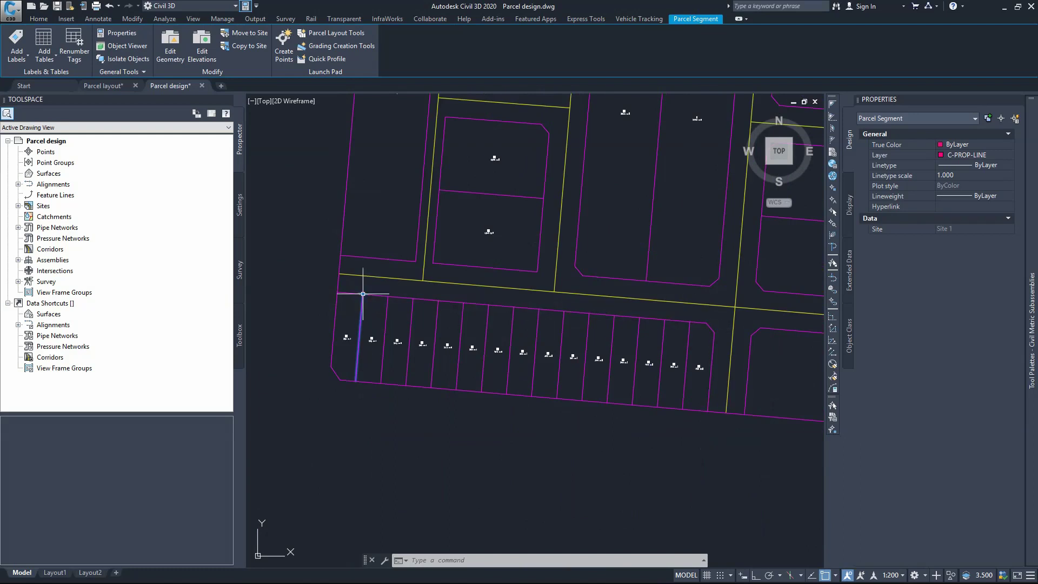
{"action": "left_click", "coordinate": [362, 293]}
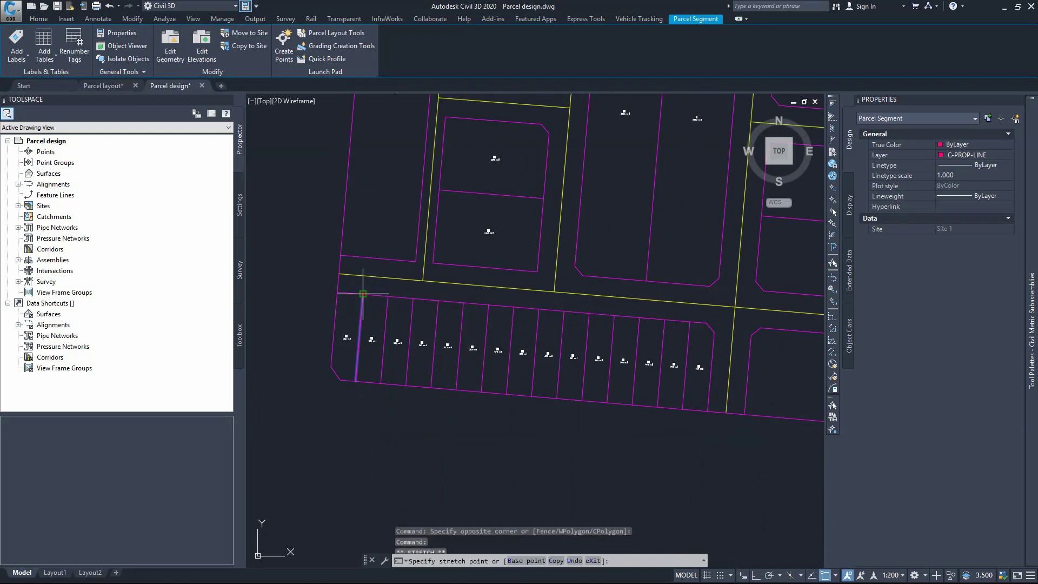
{"action": "scroll", "coordinate": [365, 298], "scroll_direction": "up", "scroll_amount": 5}
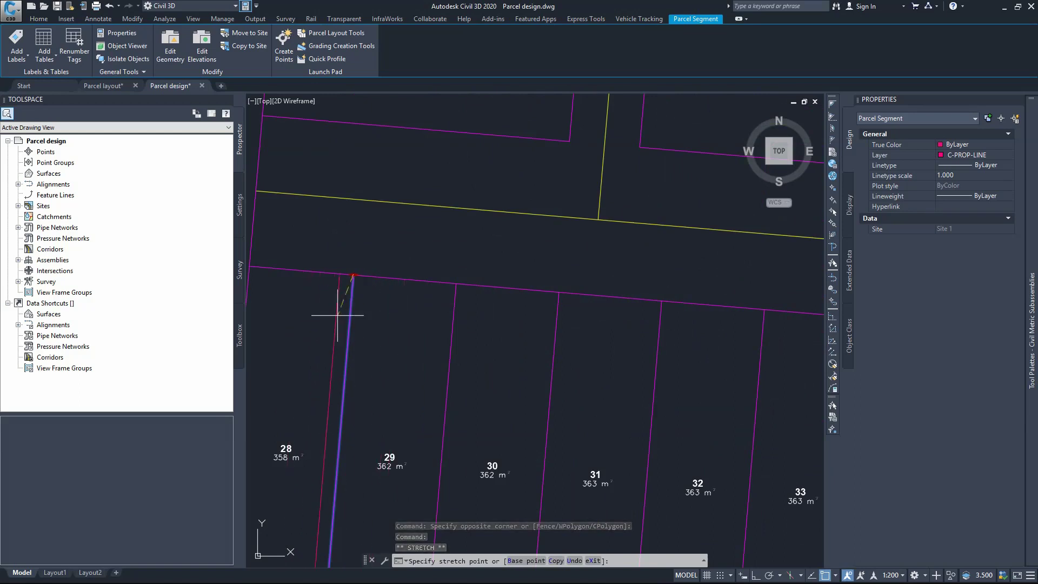
{"action": "left_click", "coordinate": [366, 316]}
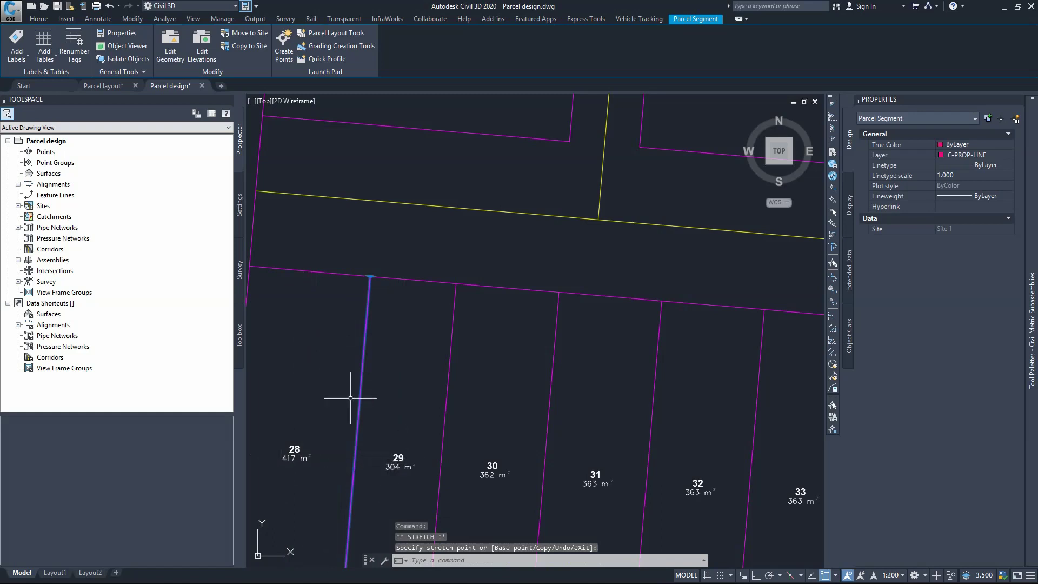
{"action": "left_click", "coordinate": [371, 289]}
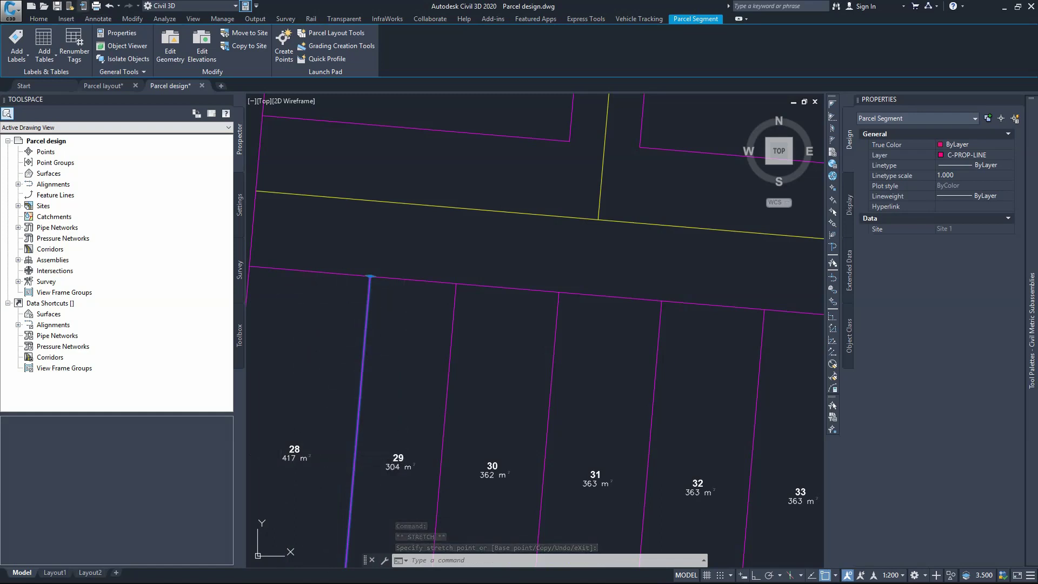
{"action": "key", "text": "ctrl+z"}
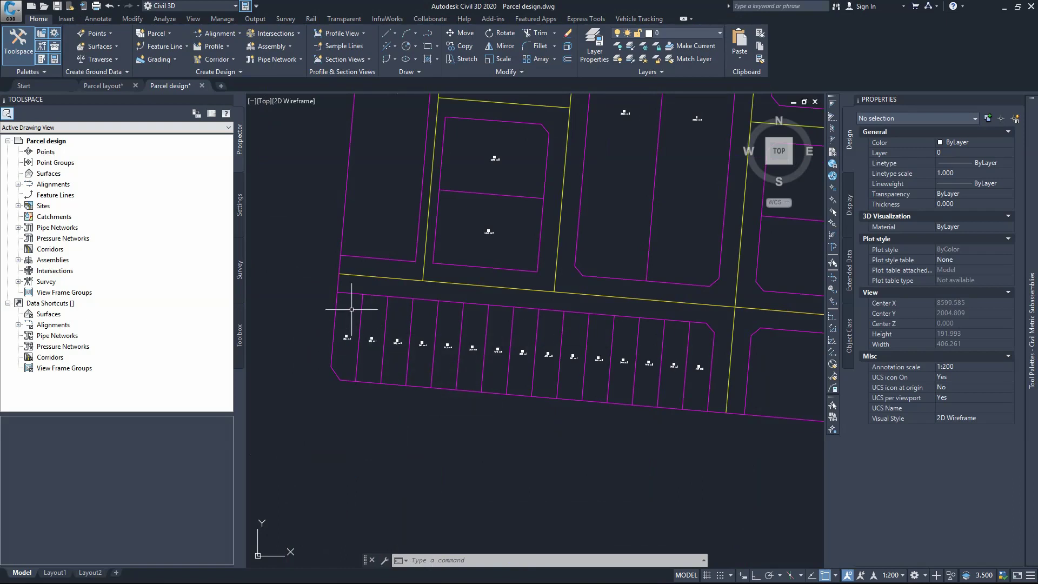
- Reselect the lot 28/29 segment, then zoom out to the central blocks with chamfered lot corners
{"action": "scroll", "coordinate": [352, 310], "scroll_direction": "up", "scroll_amount": 4}
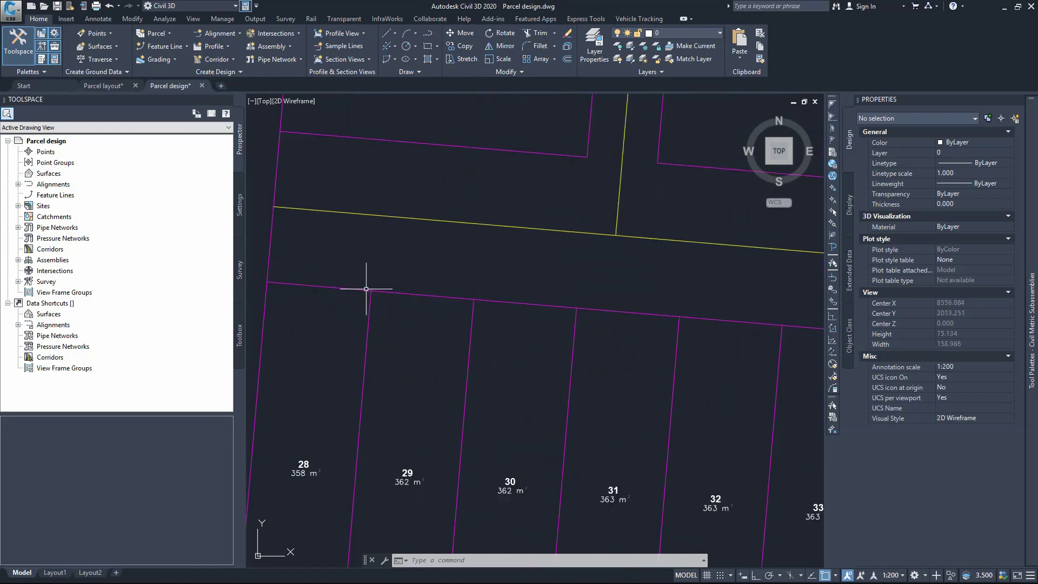
{"action": "scroll", "coordinate": [367, 292], "scroll_direction": "down", "scroll_amount": 2}
{"action": "left_click", "coordinate": [366, 327]}
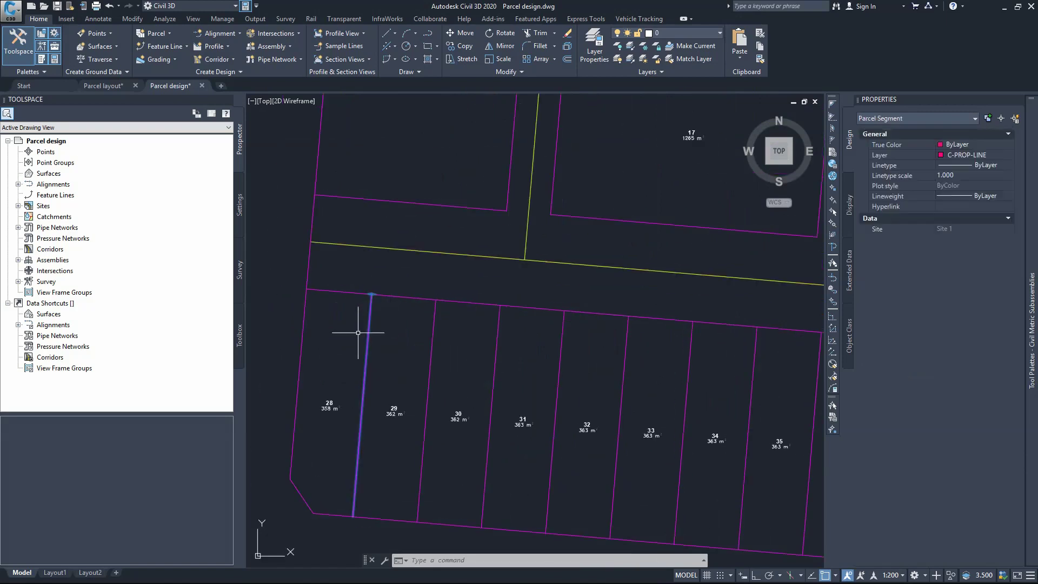
{"action": "left_click", "coordinate": [358, 333]}
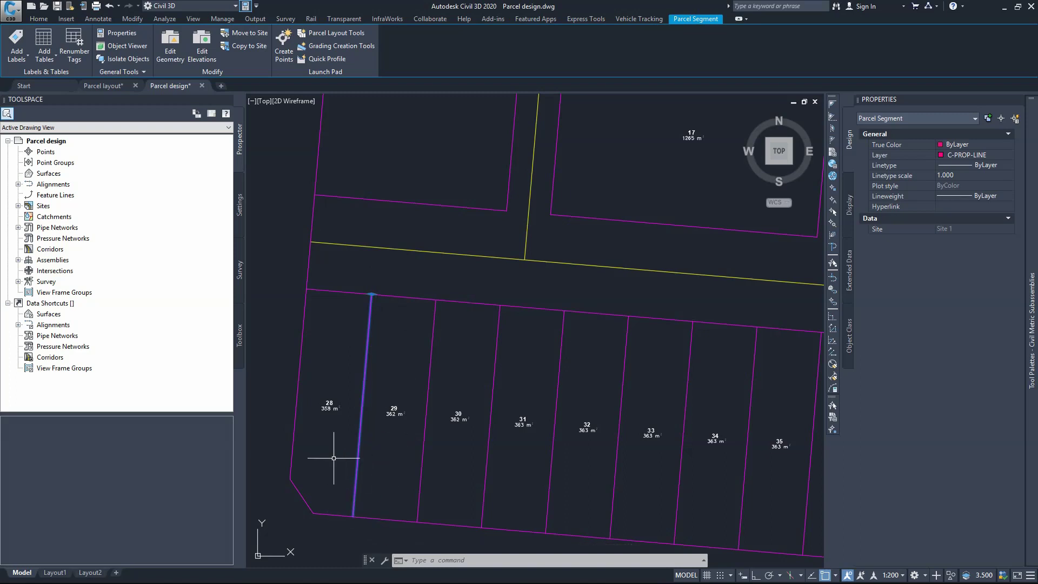
{"action": "scroll", "coordinate": [454, 339], "scroll_direction": "down", "scroll_amount": 5}
{"action": "scroll", "coordinate": [454, 339], "scroll_direction": "up", "scroll_amount": 3}
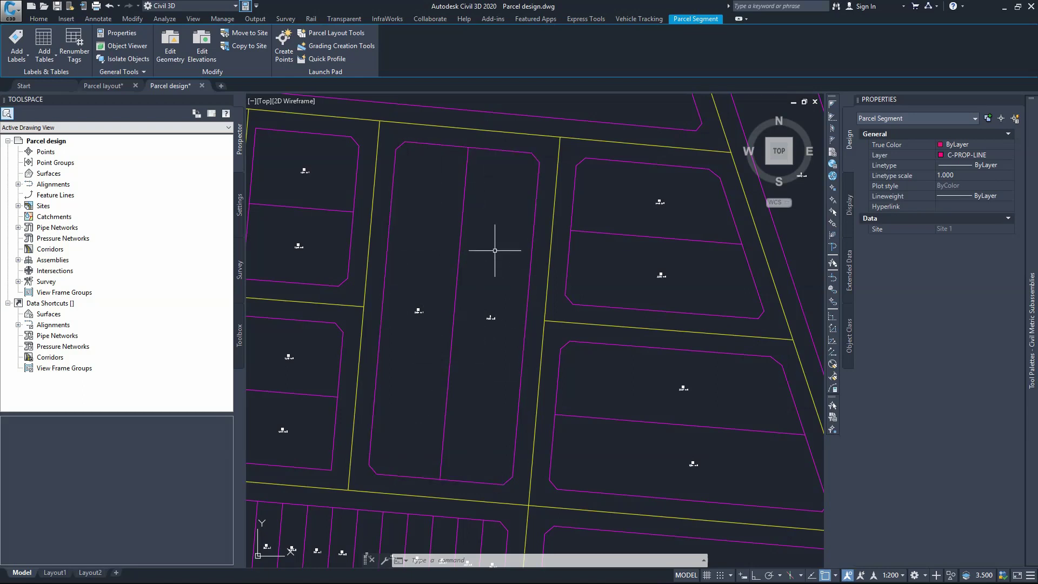
- Start the Slide Line - Create parcel tool and accept its creation settings
{"action": "left_click", "coordinate": [39, 18]}
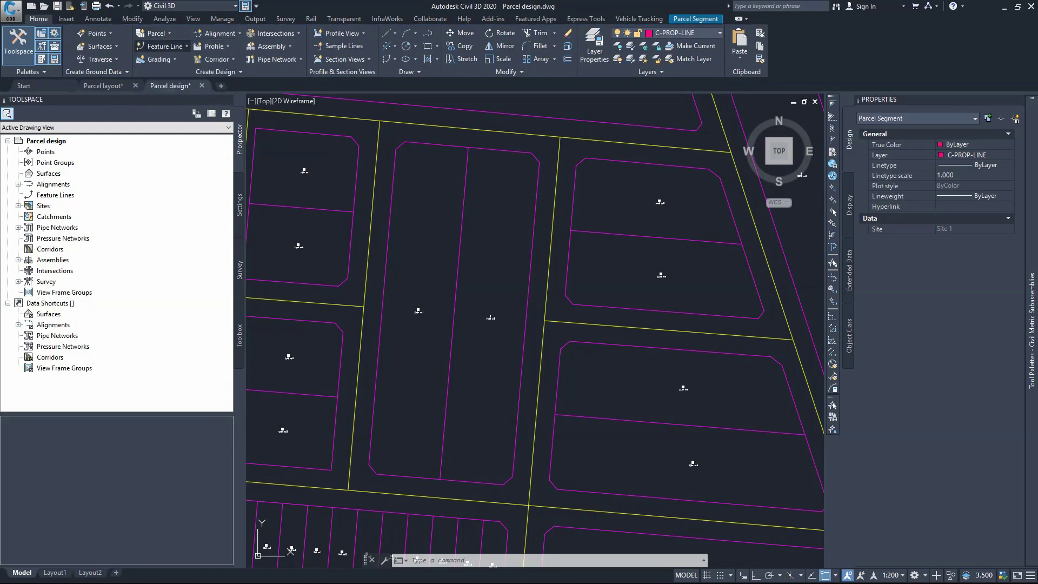
{"action": "left_click", "coordinate": [156, 33]}
{"action": "left_click", "coordinate": [736, 130]}
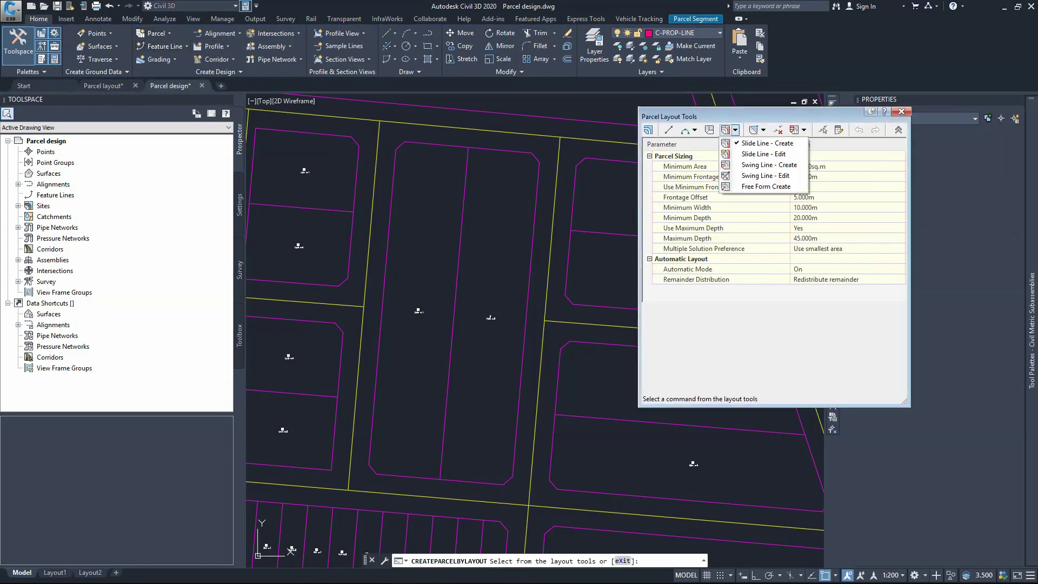
{"action": "left_click", "coordinate": [768, 143]}
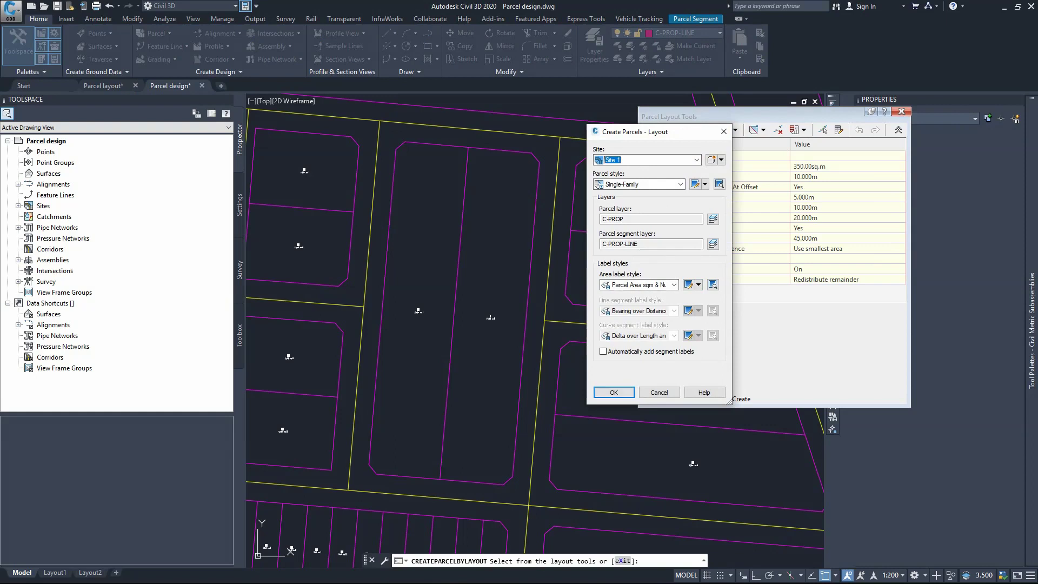
{"action": "key", "text": "Return"}
- Preview lots along the long central parcel's west frontage with lot lines at 90°
{"action": "left_click", "coordinate": [419, 309]}
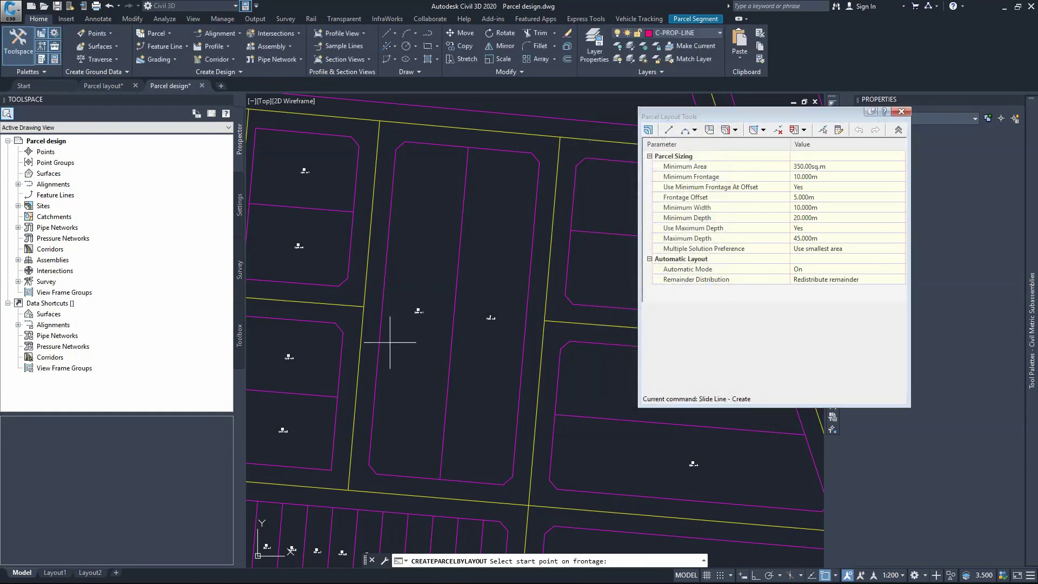
{"action": "left_click", "coordinate": [406, 144]}
{"action": "left_click", "coordinate": [377, 473]}
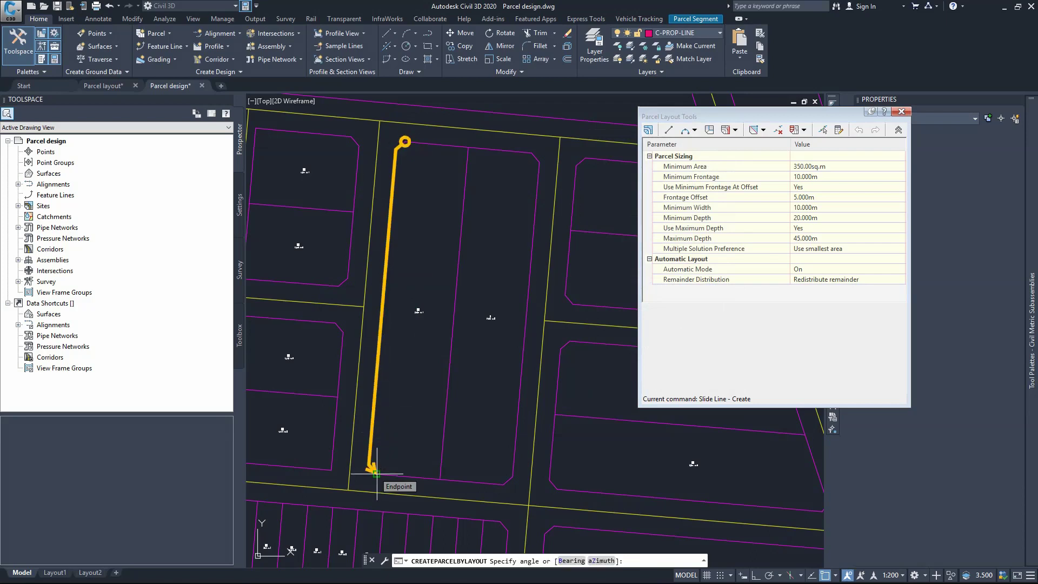
{"action": "type", "text": "90"}
{"action": "key", "text": "Return"}
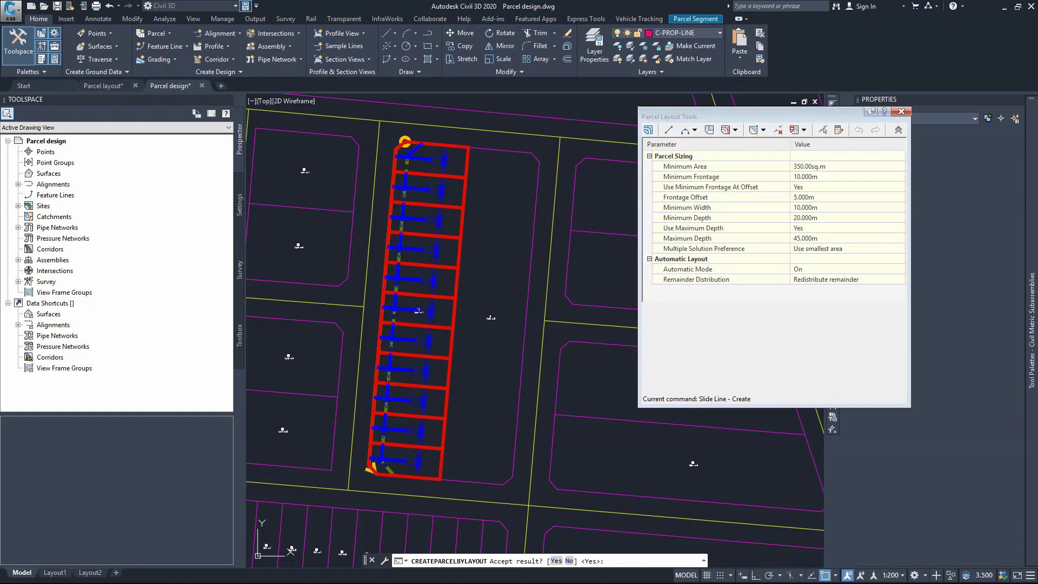
- Set Multiple Solution Preference to Use smallest area, accept the previewed lots and end the command
{"action": "left_click", "coordinate": [847, 248]}
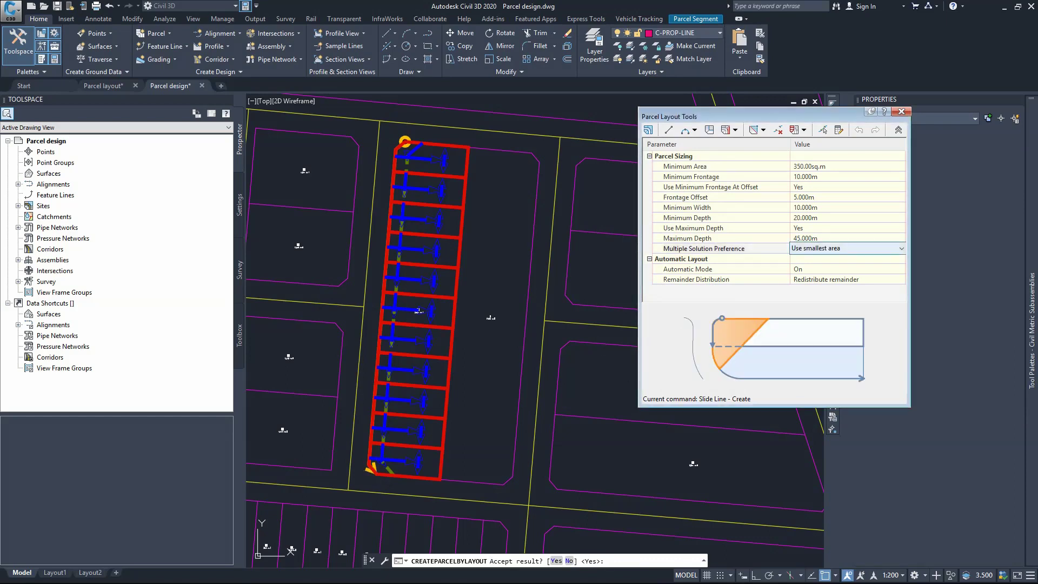
{"action": "left_click", "coordinate": [901, 248]}
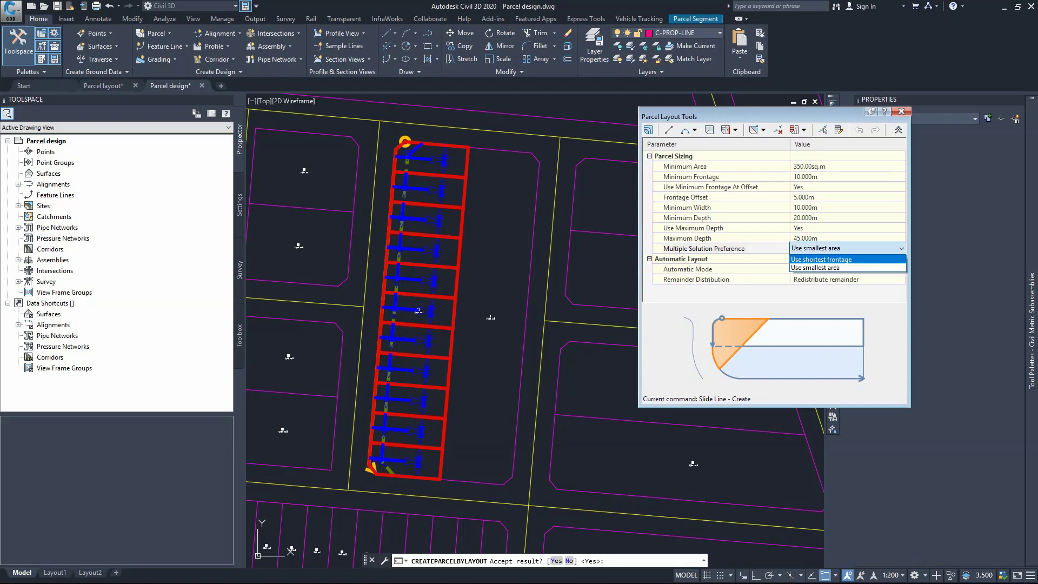
{"action": "left_click", "coordinate": [820, 259]}
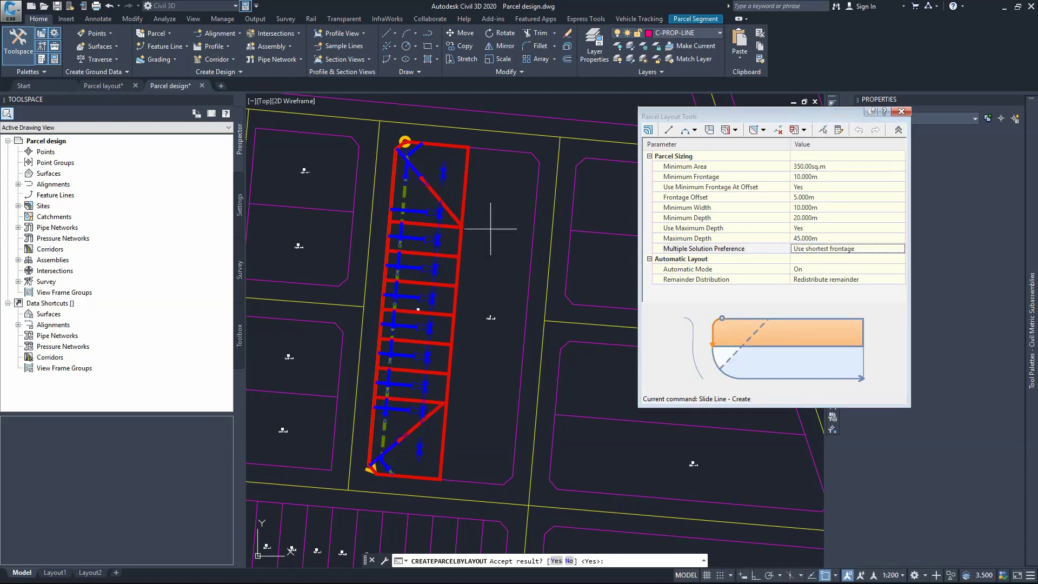
{"action": "left_click", "coordinate": [847, 248]}
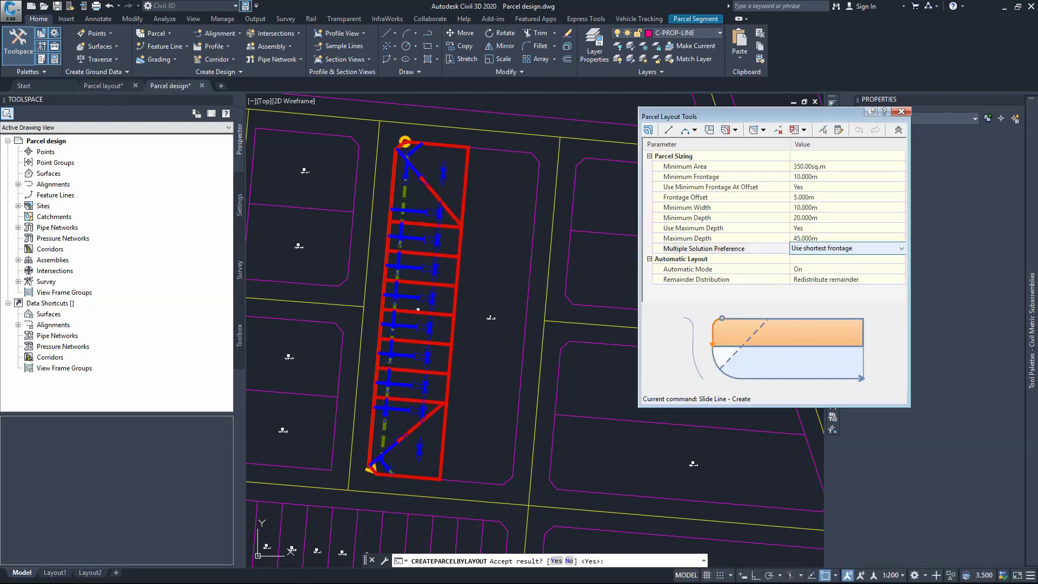
{"action": "left_click", "coordinate": [901, 248]}
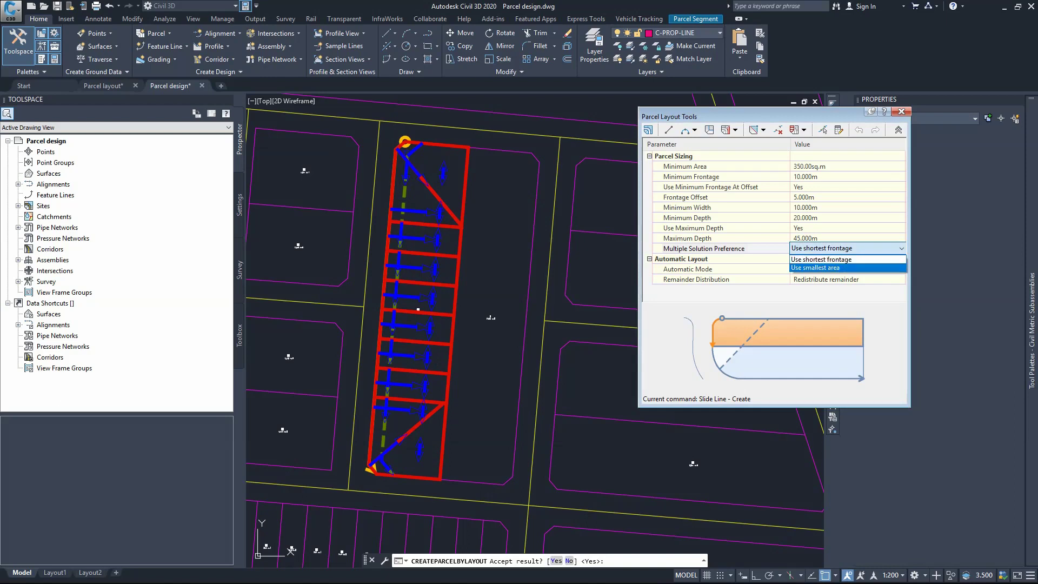
{"action": "left_click", "coordinate": [821, 268]}
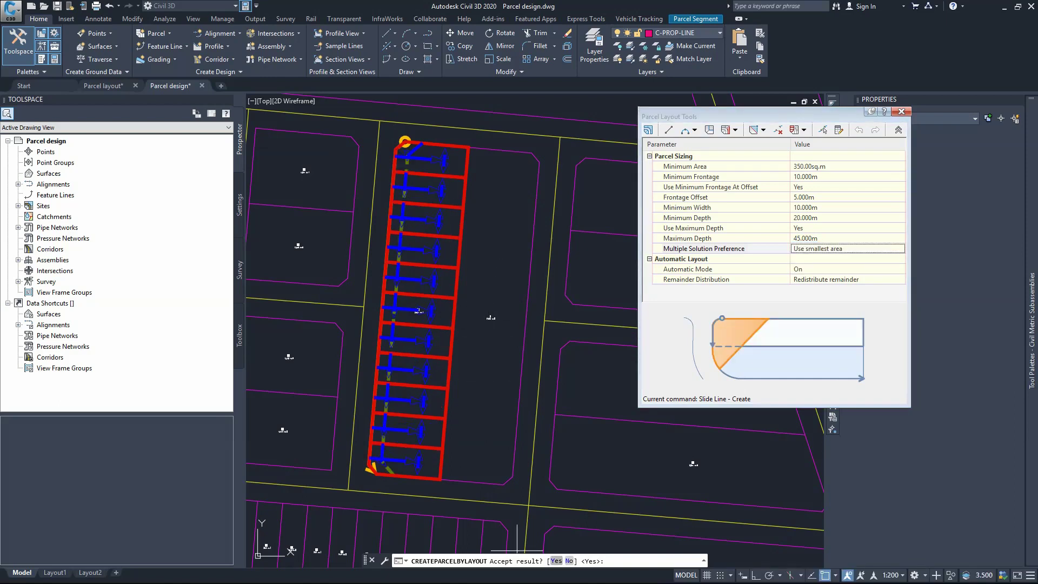
{"action": "key", "text": "Return"}
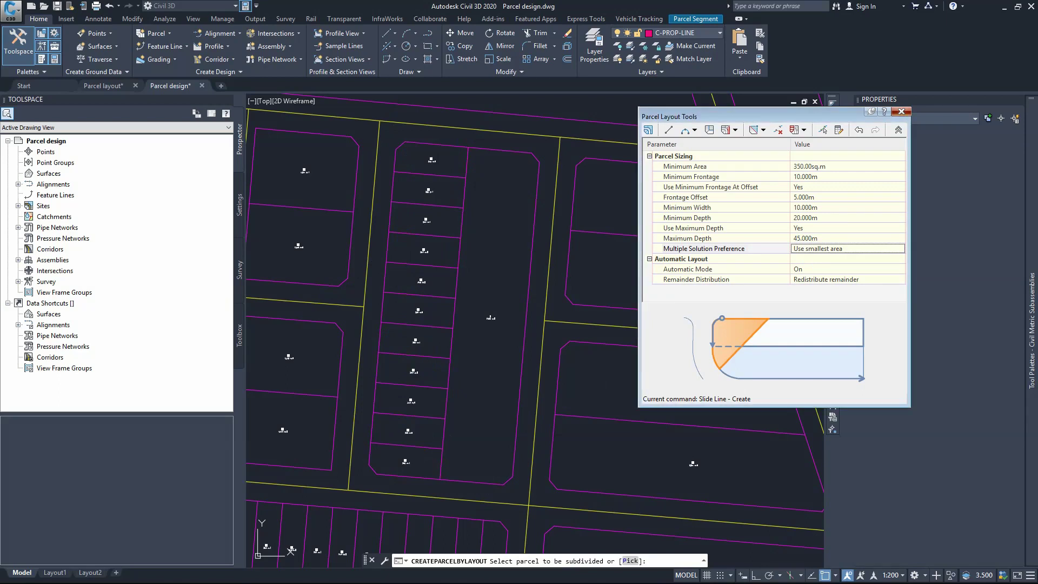
{"action": "key", "text": "Escape"}
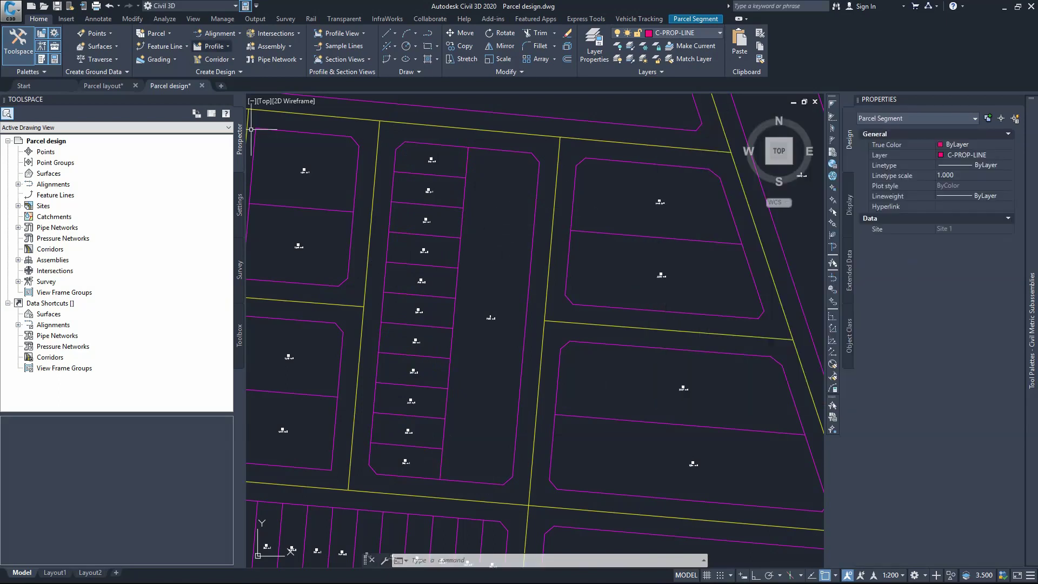
- Launch Slide Line - Create again and confirm the site and parcel style settings
{"action": "left_click", "coordinate": [153, 33]}
{"action": "left_click", "coordinate": [185, 49]}
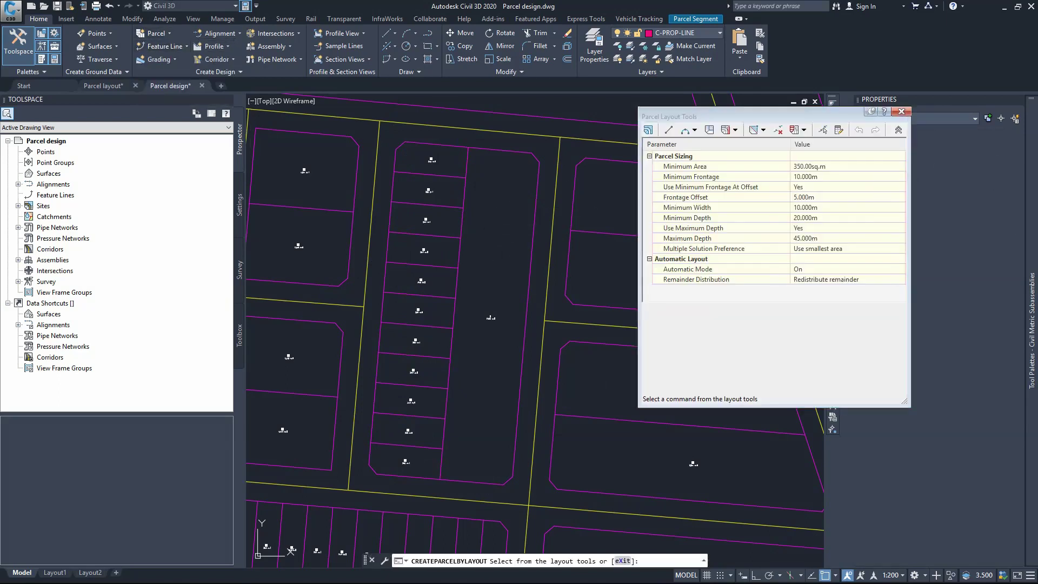
{"action": "left_click", "coordinate": [735, 131]}
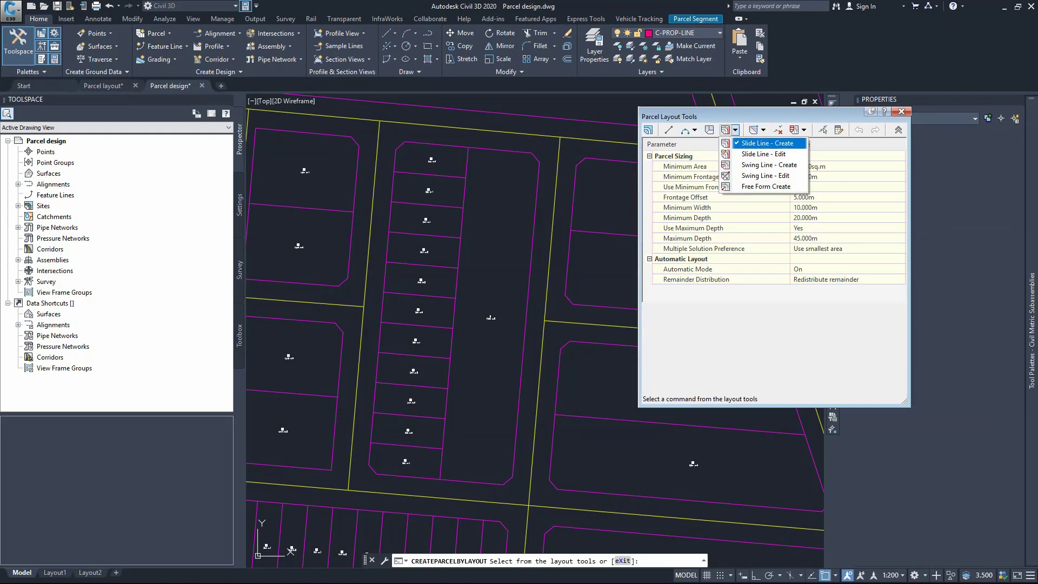
{"action": "left_click", "coordinate": [768, 143]}
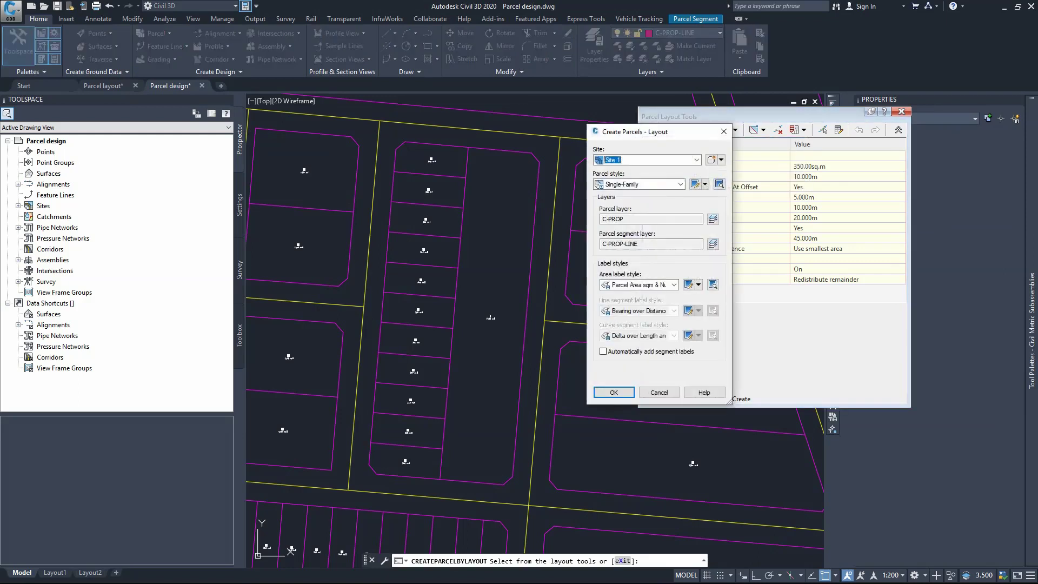
{"action": "left_click", "coordinate": [614, 392]}
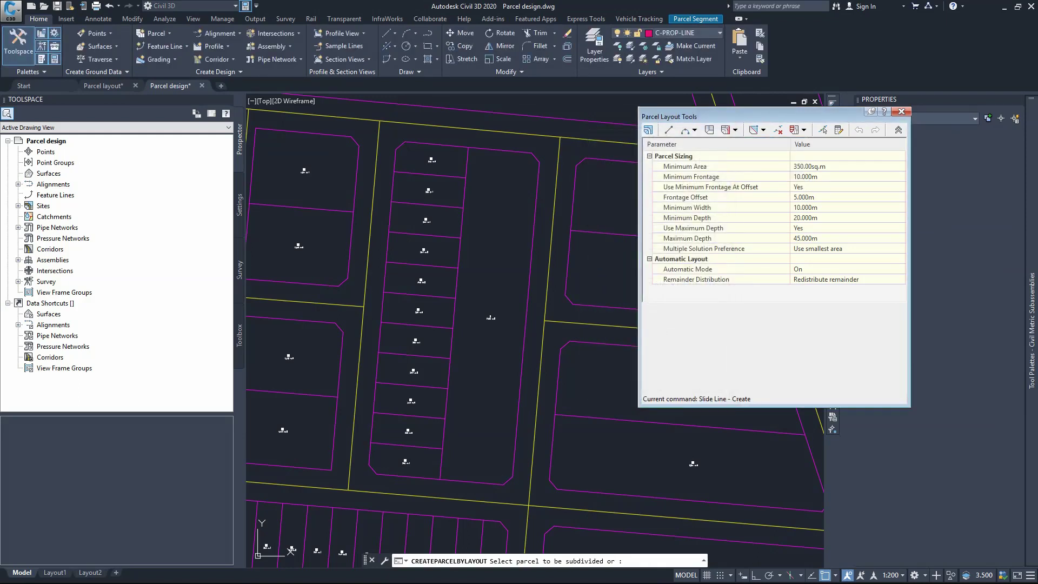
- Subdivide the right-hand parcel along its eastern frontage, top to bottom, and accept the lots
{"action": "left_click", "coordinate": [487, 315]}
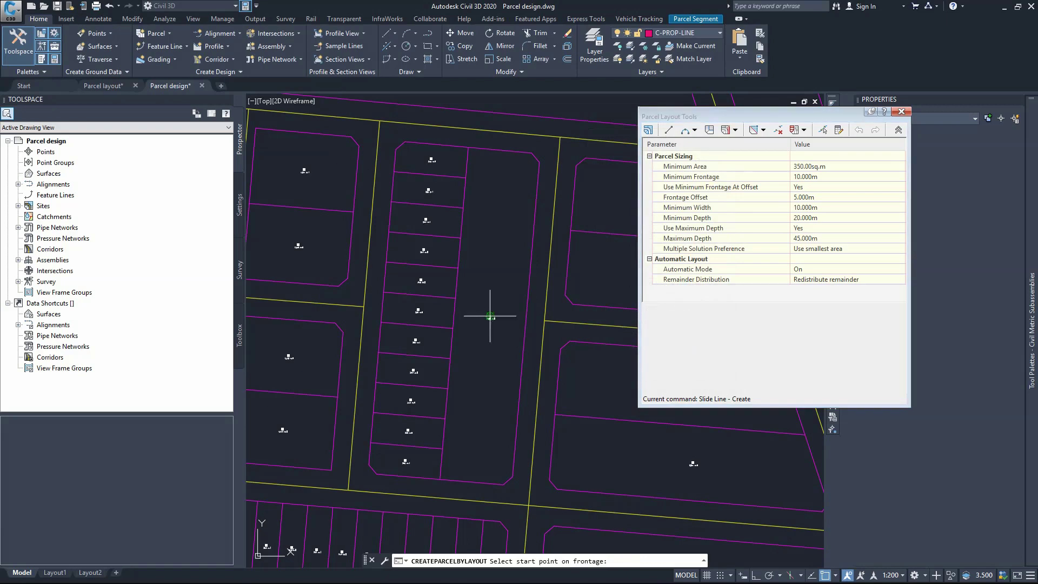
{"action": "left_click", "coordinate": [532, 153]}
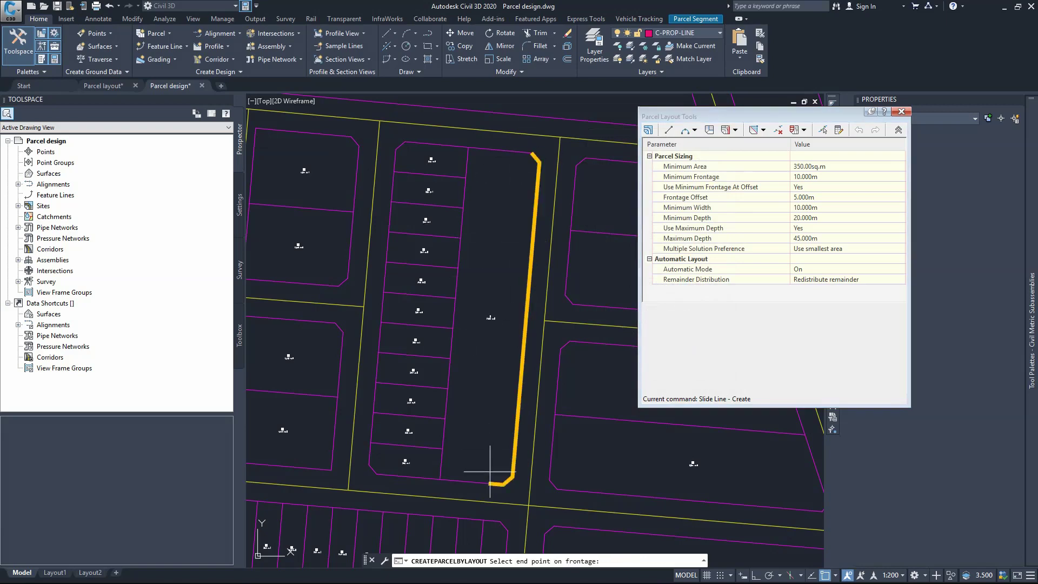
{"action": "left_click", "coordinate": [502, 483]}
{"action": "right_click", "coordinate": [503, 484]}
{"action": "left_click", "coordinate": [530, 384]}
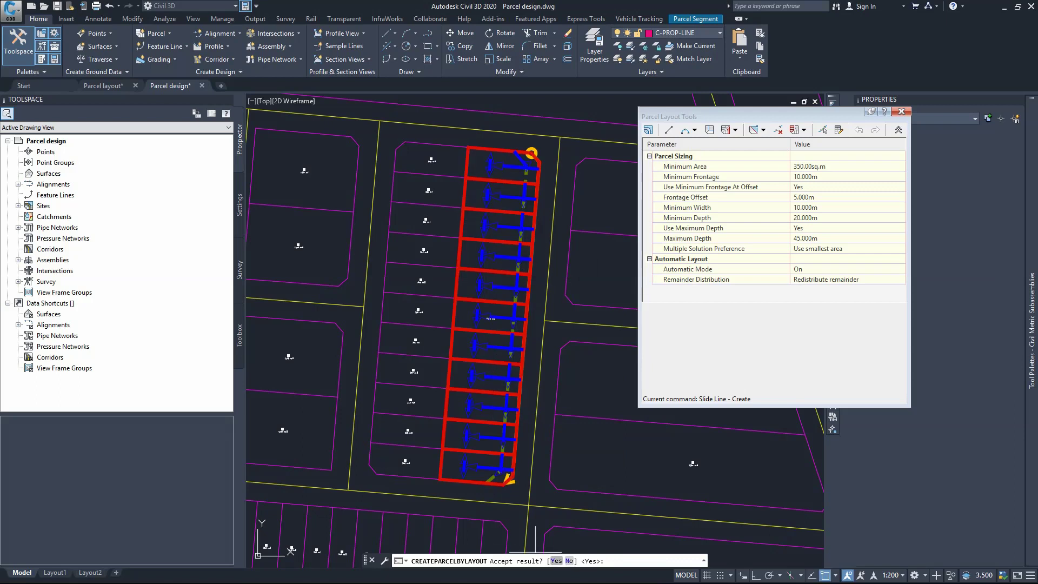
{"action": "key", "text": "Return"}
{"action": "key", "text": "Return"}
{"action": "key", "text": "Return"}
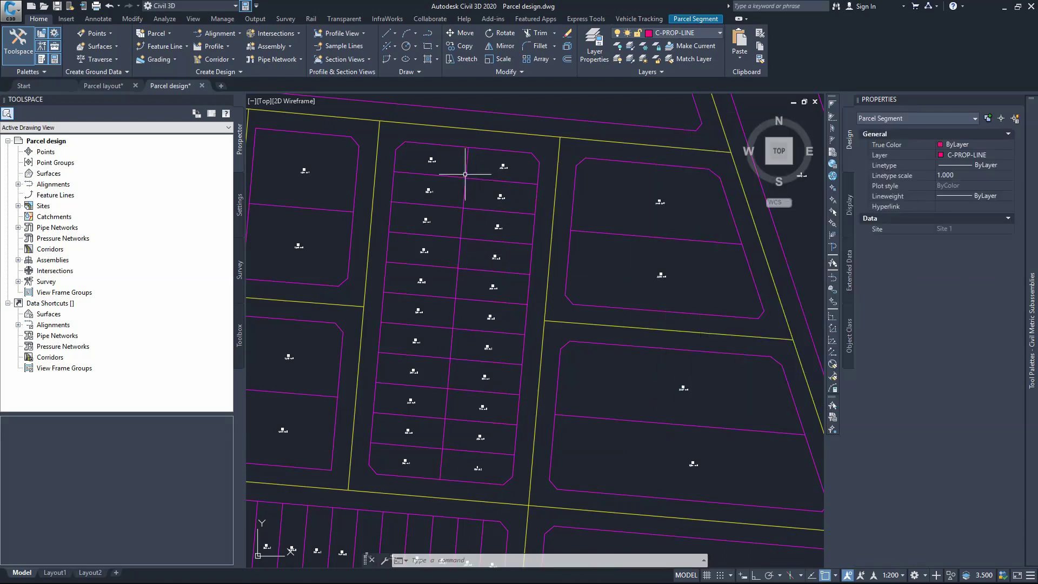
- Zoom and pan in on the junction where the new lot lines meet the block's middle boundary
{"action": "scroll", "coordinate": [426, 216], "scroll_direction": "down", "scroll_amount": 1}
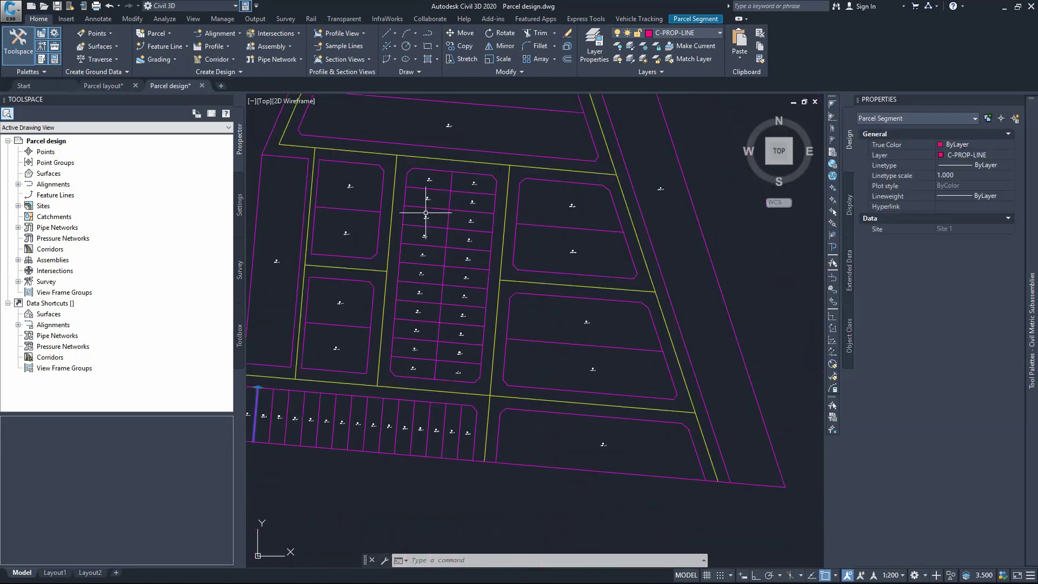
{"action": "scroll", "coordinate": [420, 234], "scroll_direction": "up", "scroll_amount": 1}
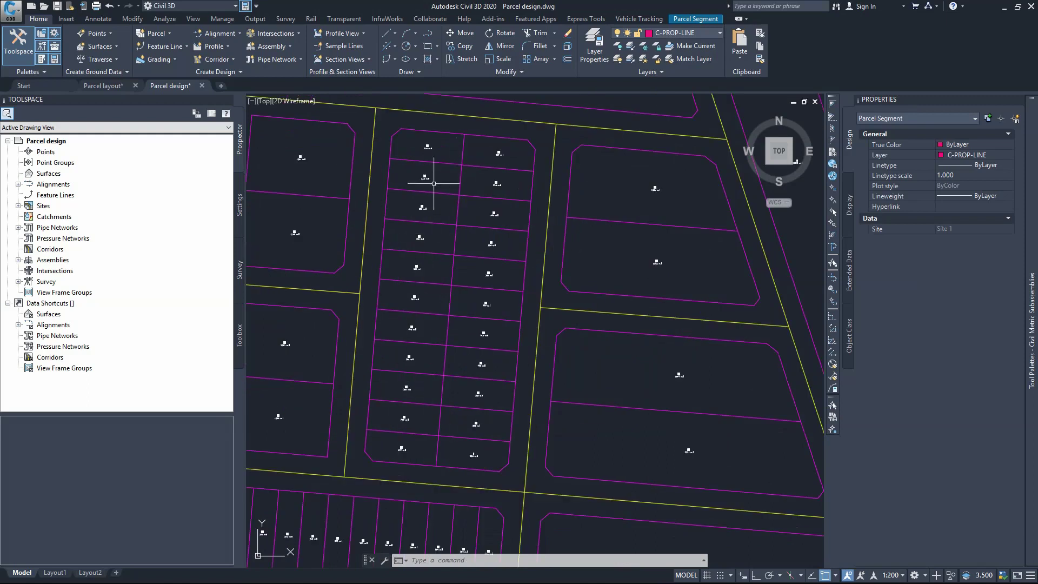
{"action": "scroll", "coordinate": [460, 161], "scroll_direction": "up", "scroll_amount": 4}
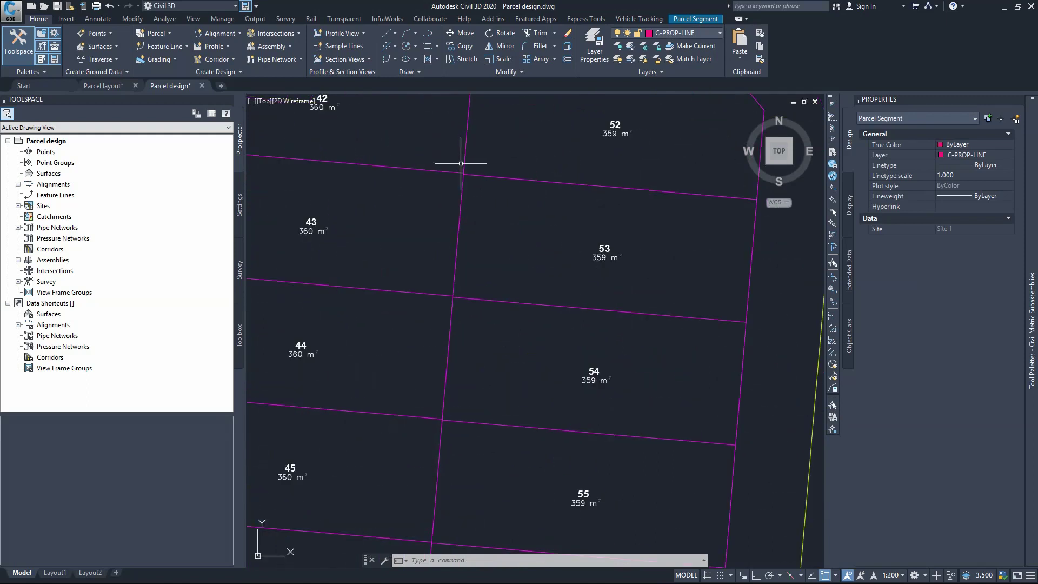
{"action": "scroll", "coordinate": [463, 165], "scroll_direction": "up", "scroll_amount": 4}
{"action": "middle_click_drag", "start_coordinate": [463, 172], "coordinate": [475, 278]}
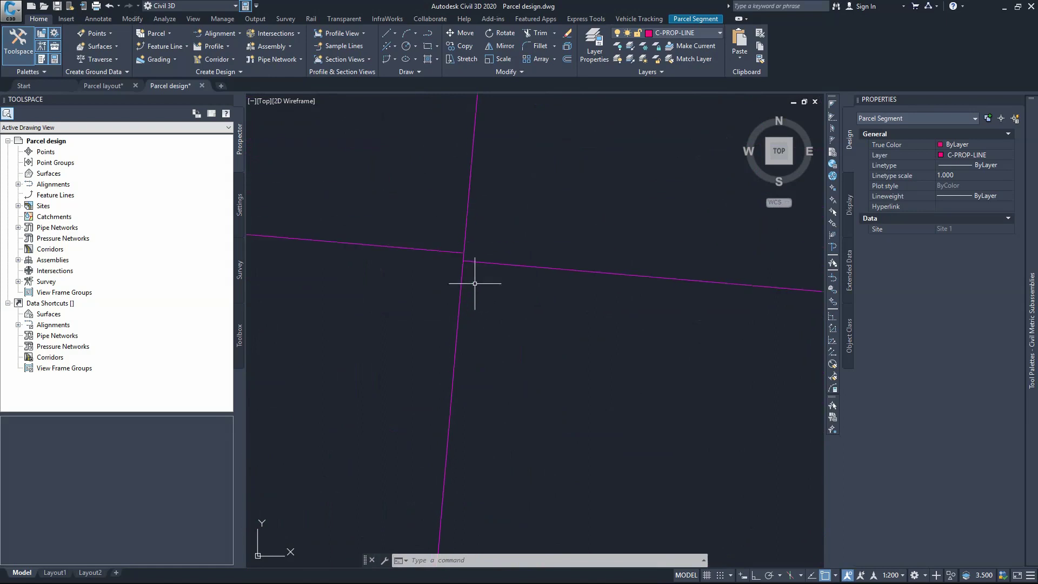
{"action": "scroll", "coordinate": [460, 268], "scroll_direction": "down", "scroll_amount": 2}
{"action": "scroll", "coordinate": [457, 298], "scroll_direction": "down", "scroll_amount": 5}
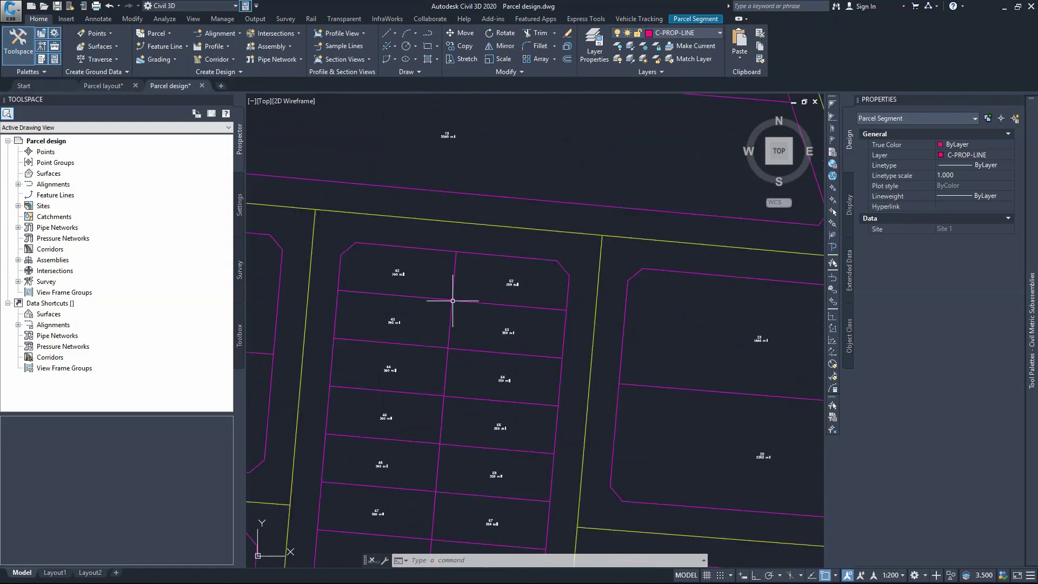
{"action": "scroll", "coordinate": [468, 265], "scroll_direction": "up", "scroll_amount": 2}
{"action": "scroll", "coordinate": [432, 300], "scroll_direction": "up", "scroll_amount": 5}
{"action": "scroll", "coordinate": [382, 297], "scroll_direction": "up", "scroll_amount": 3}
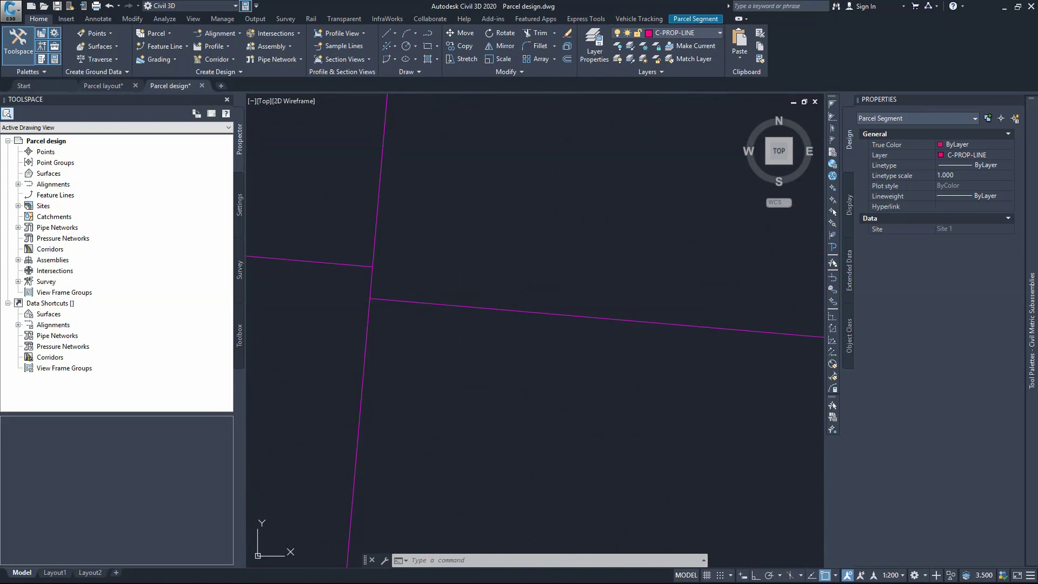
{"action": "left_click", "coordinate": [98, 18]}
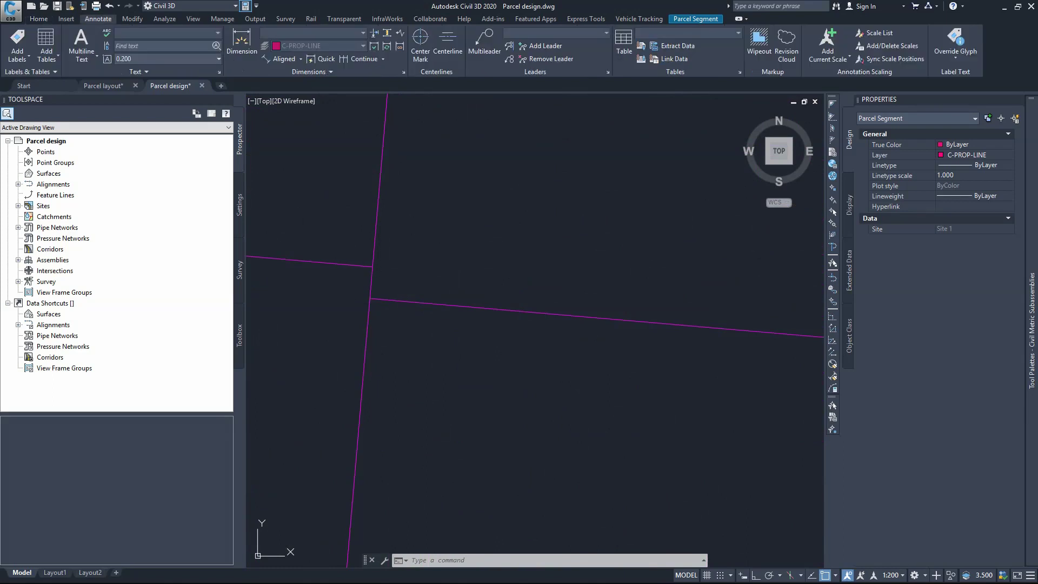
- Place an aligned dimension measuring the 0.1186 offset between the two meeting lot lines
{"action": "left_click", "coordinate": [278, 58]}
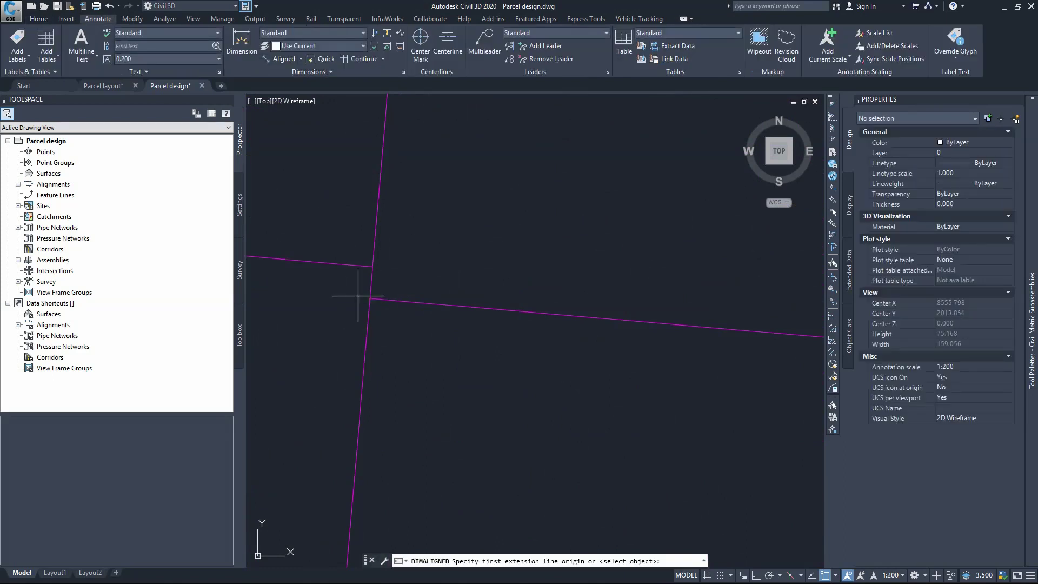
{"action": "left_click", "coordinate": [373, 266]}
{"action": "left_click", "coordinate": [371, 298]}
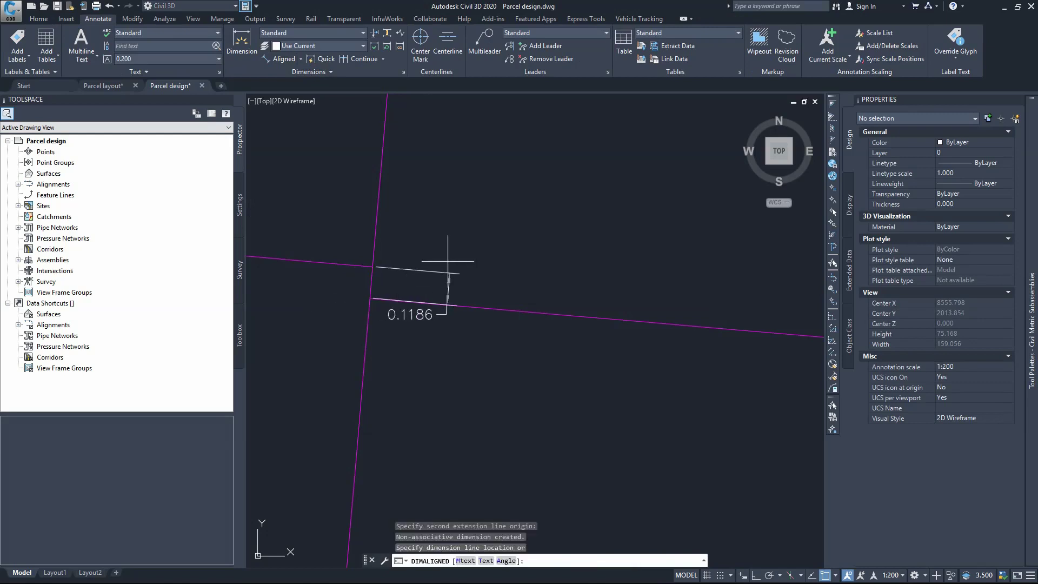
{"action": "left_click", "coordinate": [440, 287]}
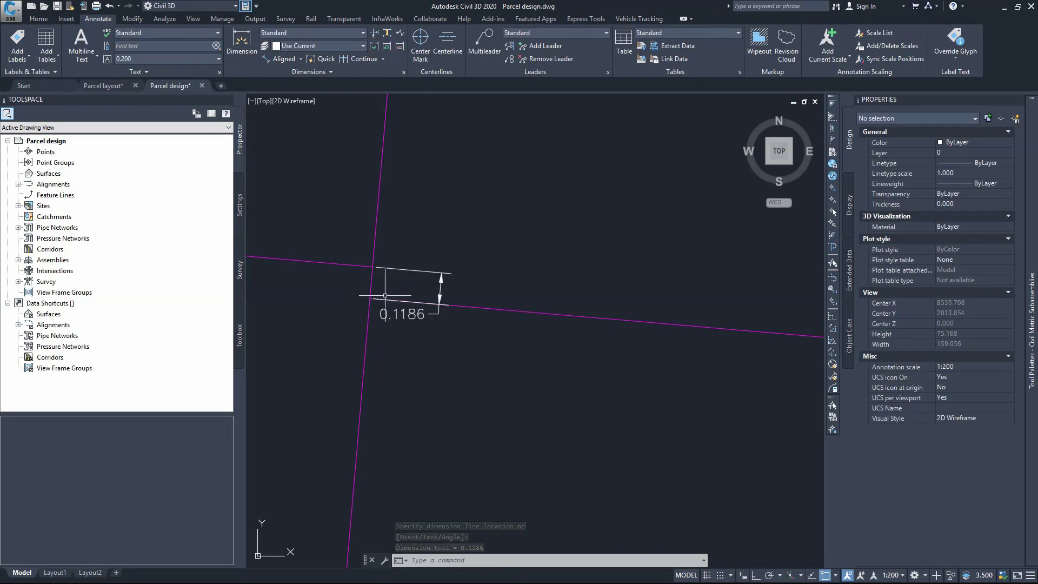
- Select and delete the temporary 0.1186 dimension
{"action": "left_click", "coordinate": [451, 269]}
{"action": "left_click", "coordinate": [422, 285]}
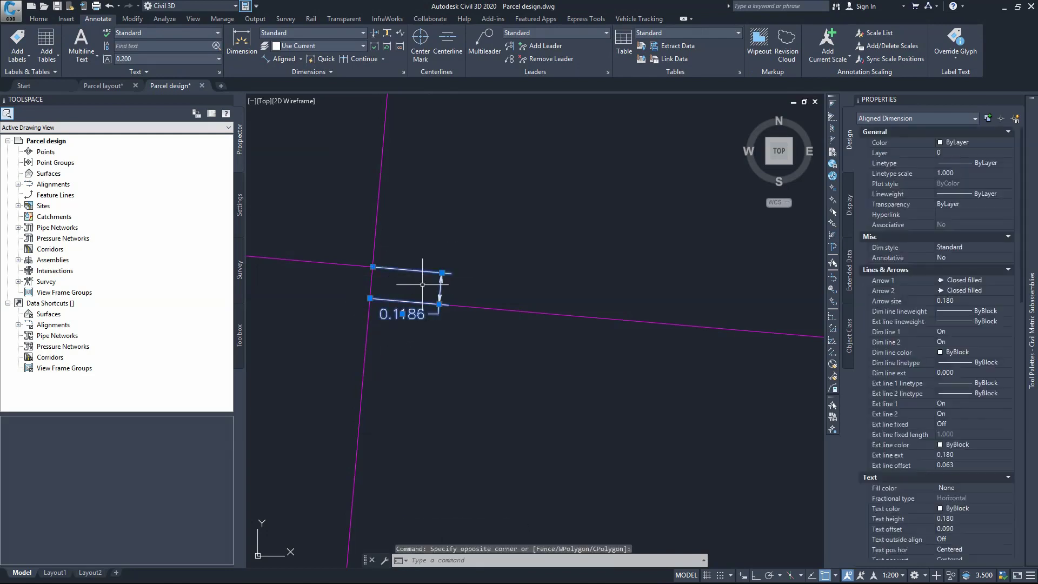
{"action": "key", "text": "Delete"}
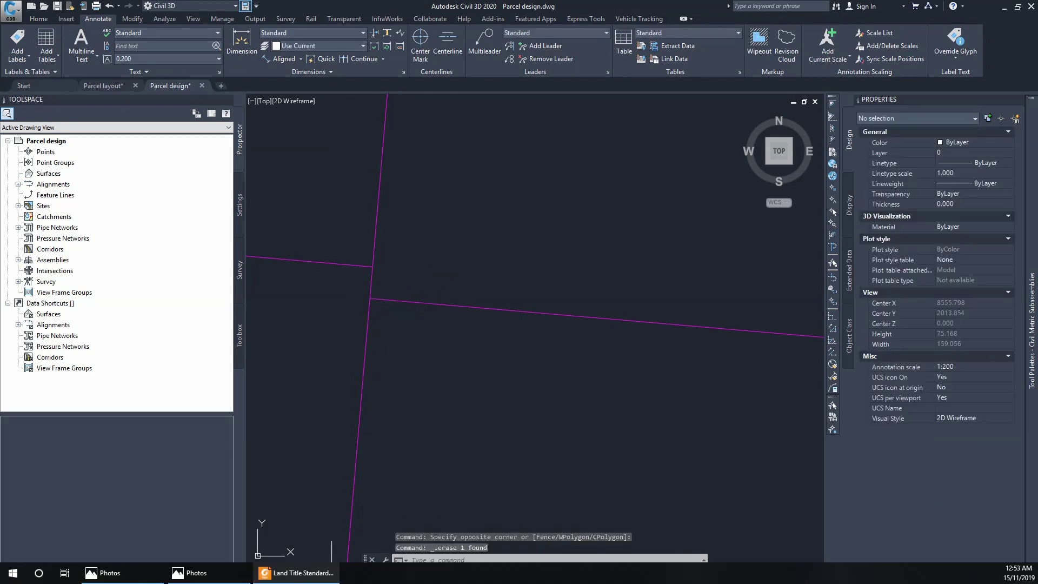
{"action": "left_click", "coordinate": [298, 573]}
- Zoom around lots 47 and 48 on the land title plan to study their boundaries and chamfers
{"action": "scroll", "coordinate": [530, 329], "scroll_direction": "down", "scroll_amount": 1}
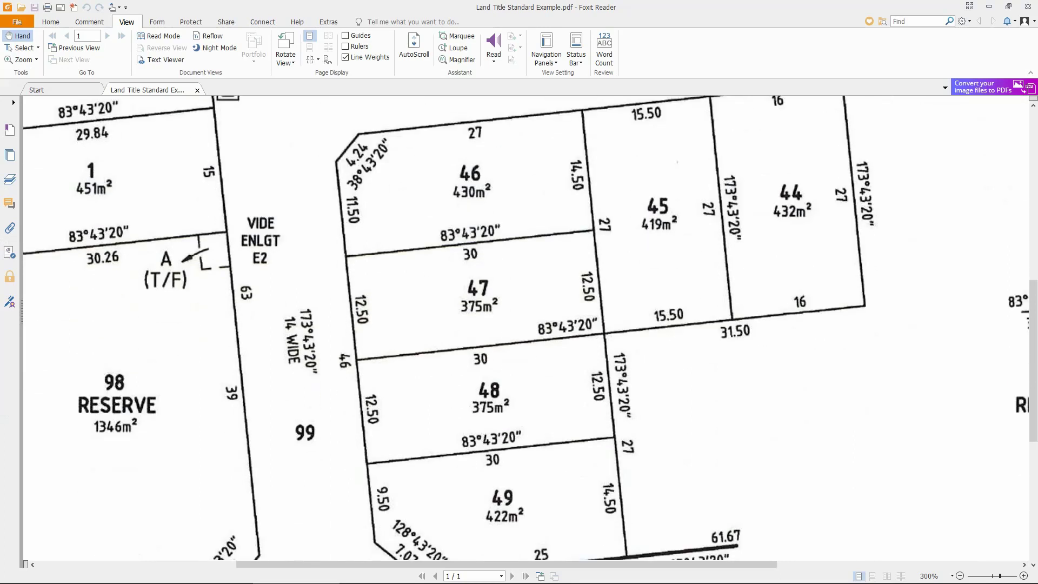
{"action": "scroll", "coordinate": [606, 337], "scroll_direction": "up", "scroll_amount": 4, "text": "ctrl"}
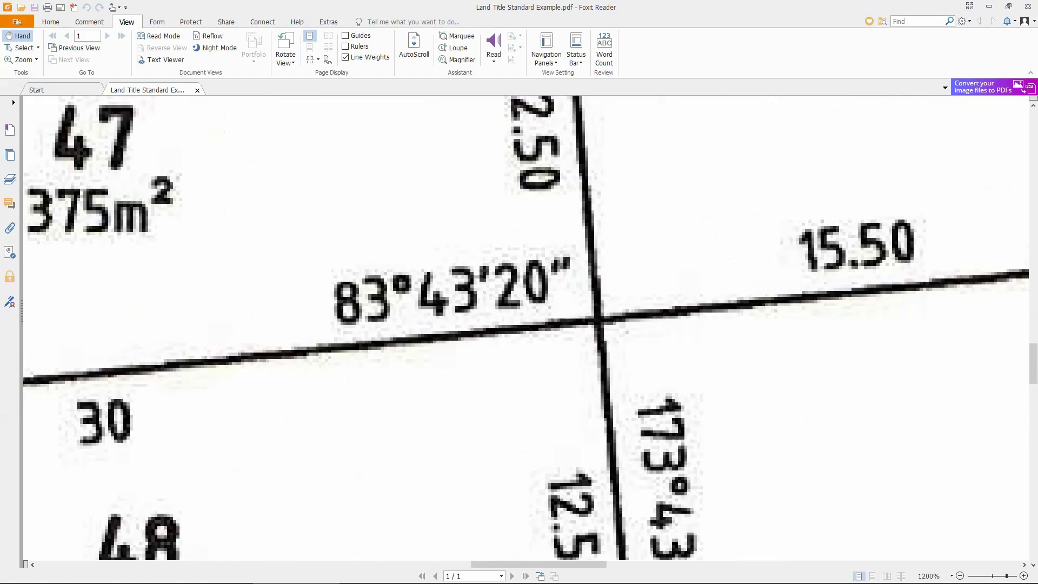
{"action": "scroll", "coordinate": [598, 320], "scroll_direction": "down", "scroll_amount": 3, "text": "ctrl"}
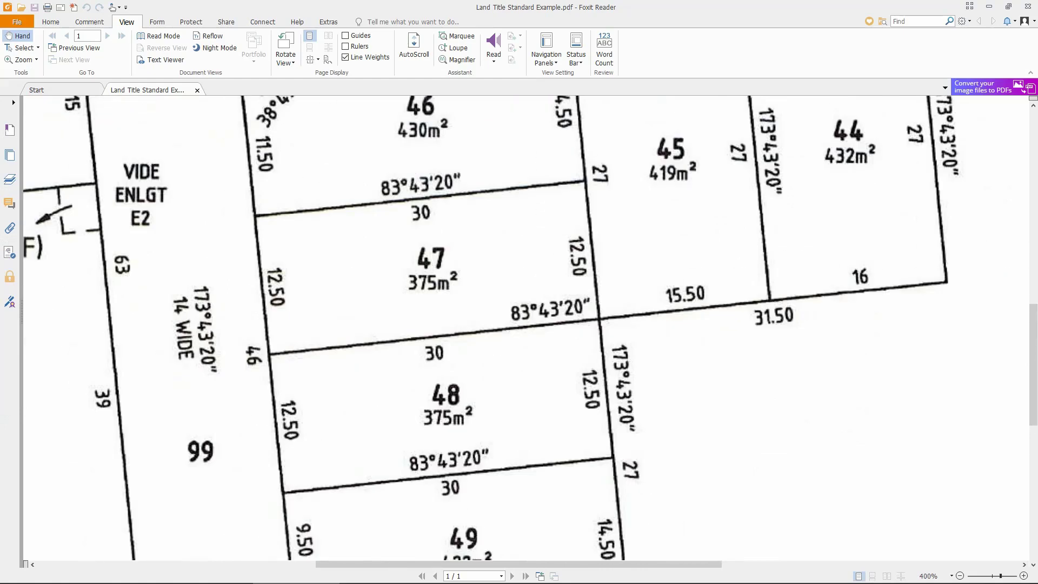
{"action": "scroll", "coordinate": [622, 316], "scroll_direction": "down", "scroll_amount": 1, "text": "ctrl"}
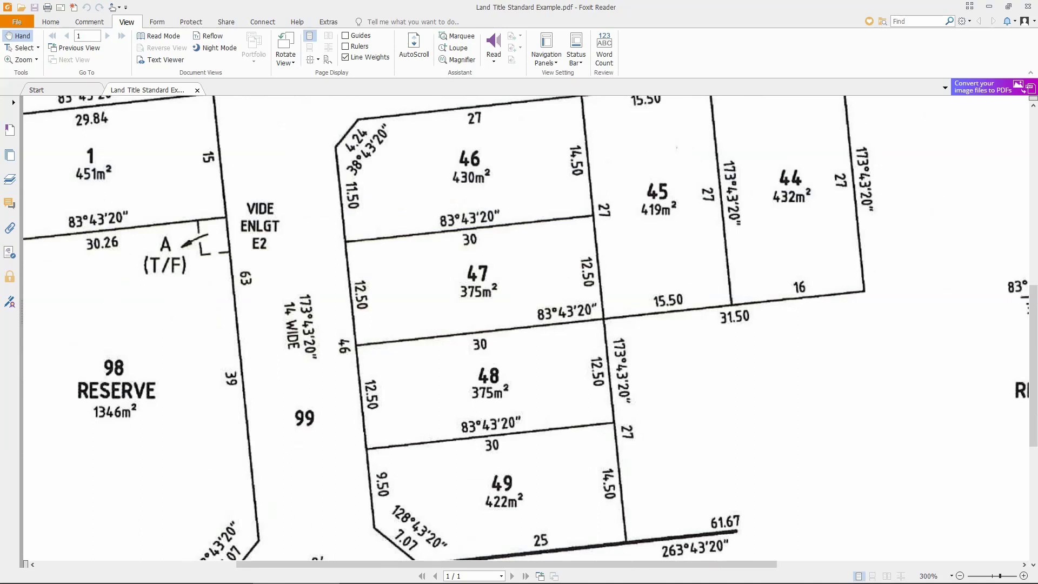
{"action": "scroll", "coordinate": [588, 334], "scroll_direction": "down", "scroll_amount": 1, "text": "ctrl"}
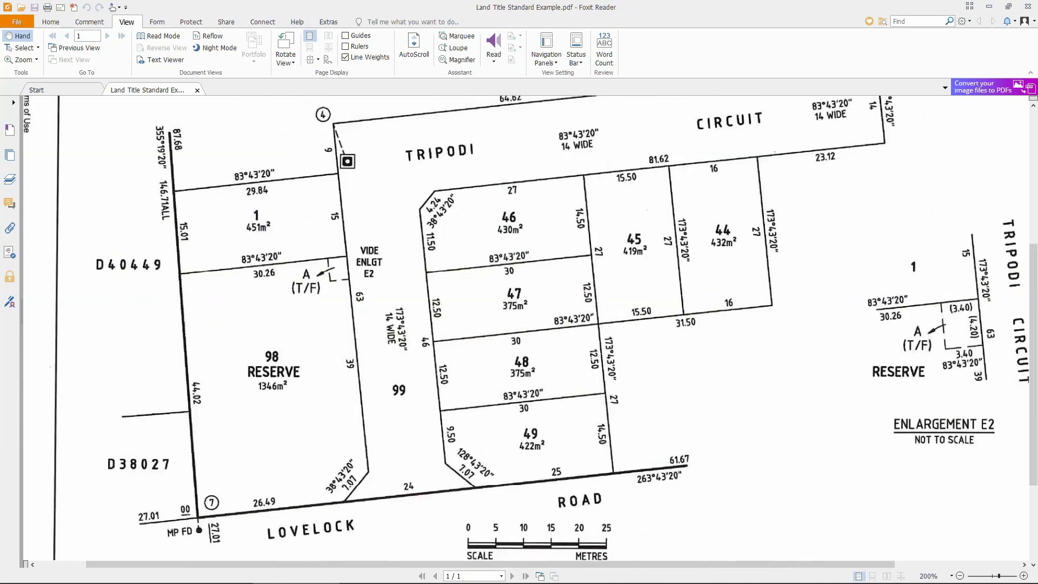
{"action": "left_click", "coordinate": [297, 573]}
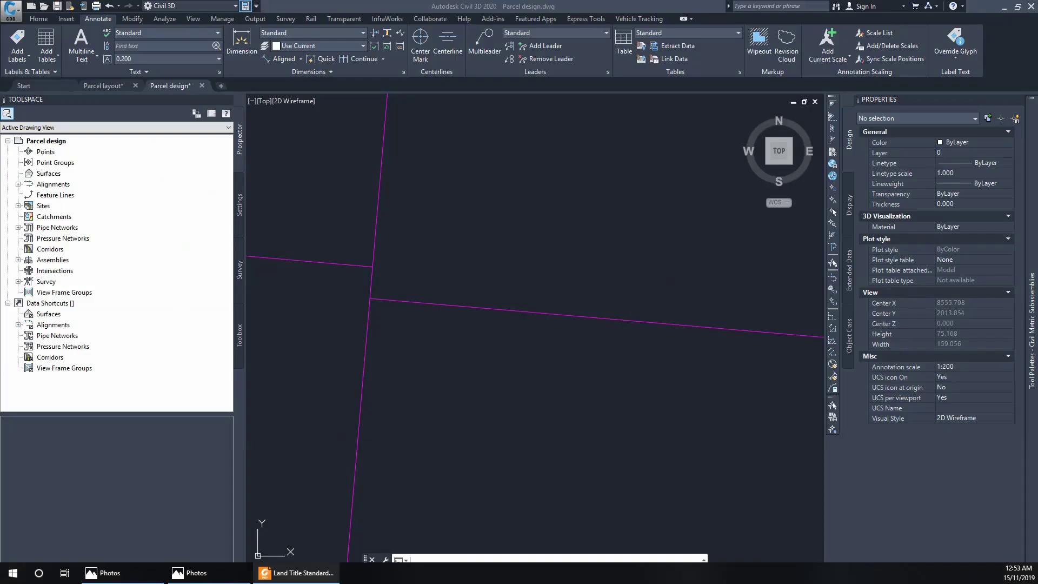
- Select the parcel boundary line between lots 52 and 53
{"action": "scroll", "coordinate": [398, 340], "scroll_direction": "up", "scroll_amount": 10}
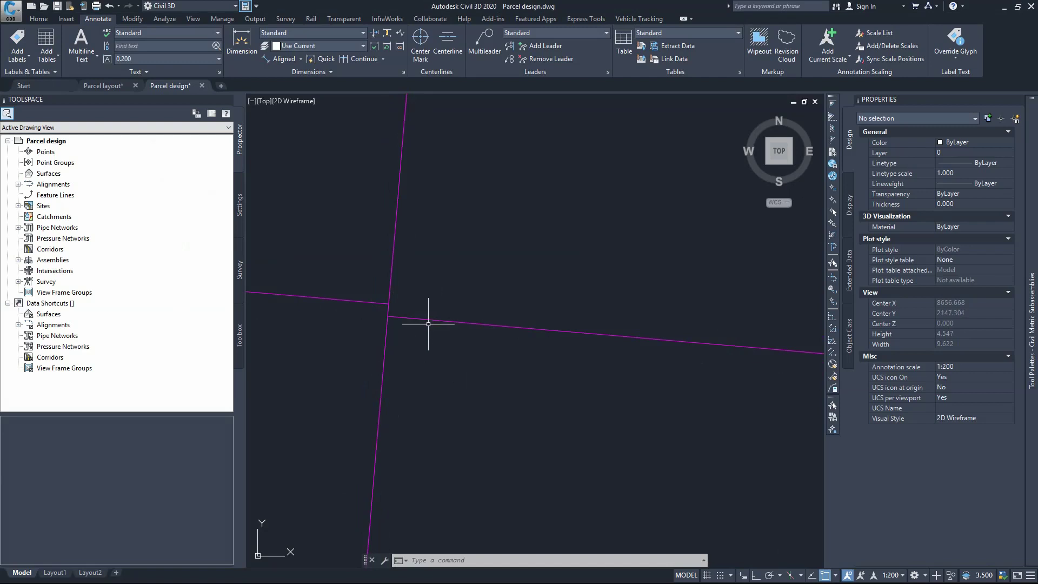
{"action": "scroll", "coordinate": [428, 324], "scroll_direction": "down", "scroll_amount": 1}
{"action": "scroll", "coordinate": [402, 323], "scroll_direction": "down", "scroll_amount": 3}
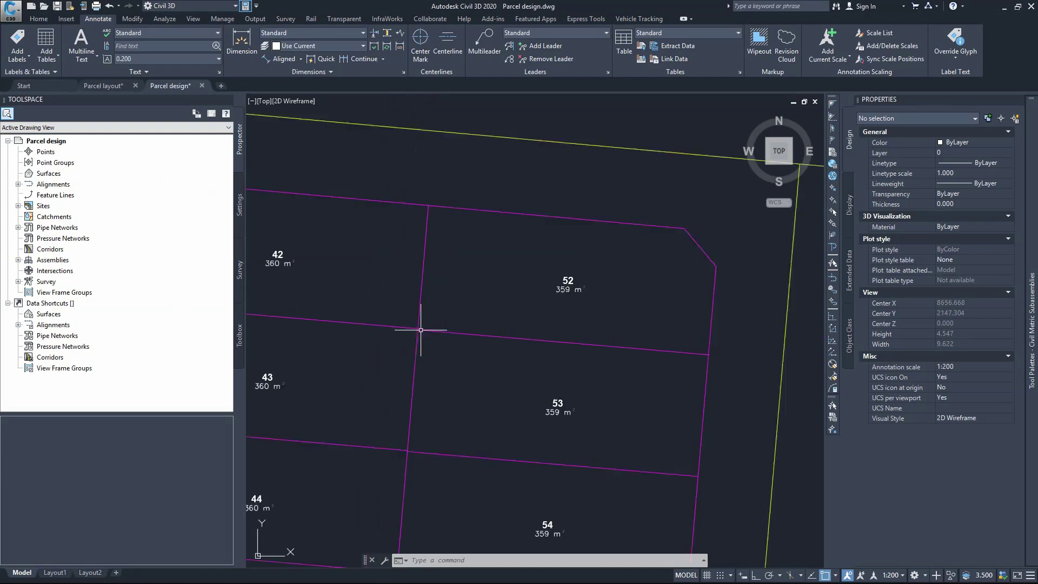
{"action": "left_click", "coordinate": [481, 339]}
{"action": "left_click", "coordinate": [604, 353]}
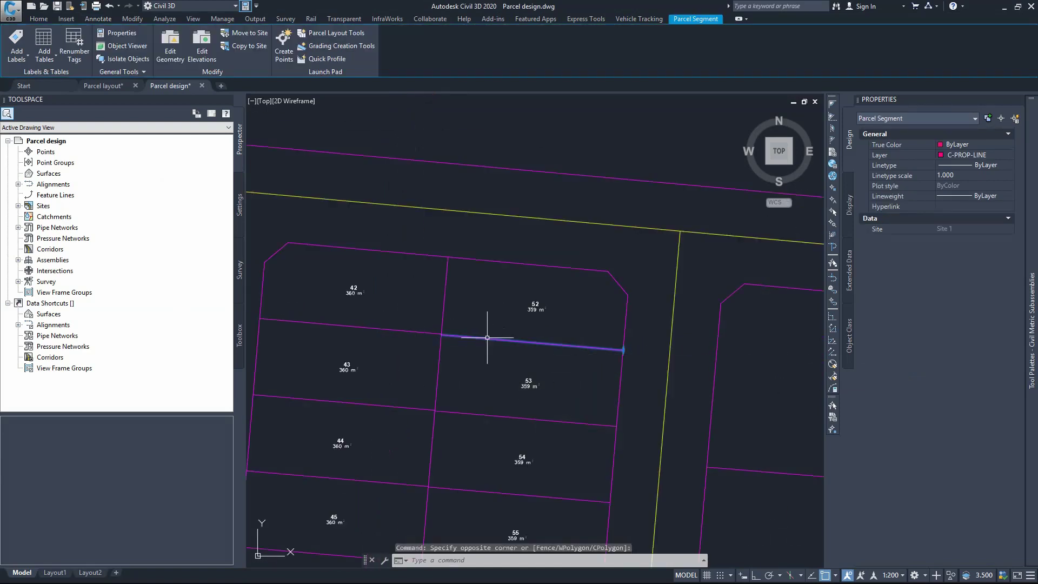
{"action": "scroll", "coordinate": [441, 340], "scroll_direction": "up", "scroll_amount": 5}
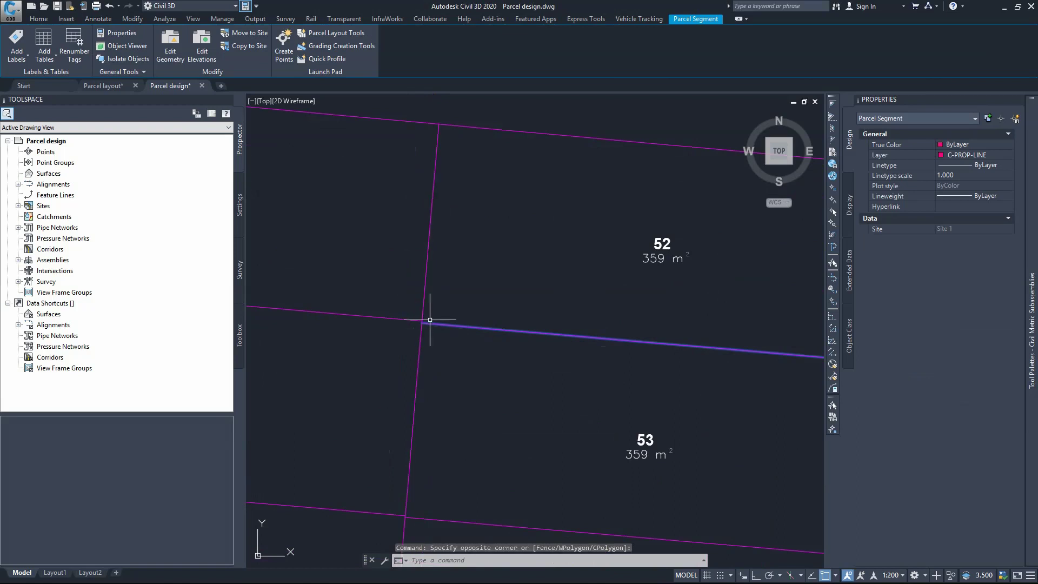
{"action": "scroll", "coordinate": [375, 348], "scroll_direction": "down", "scroll_amount": 2}
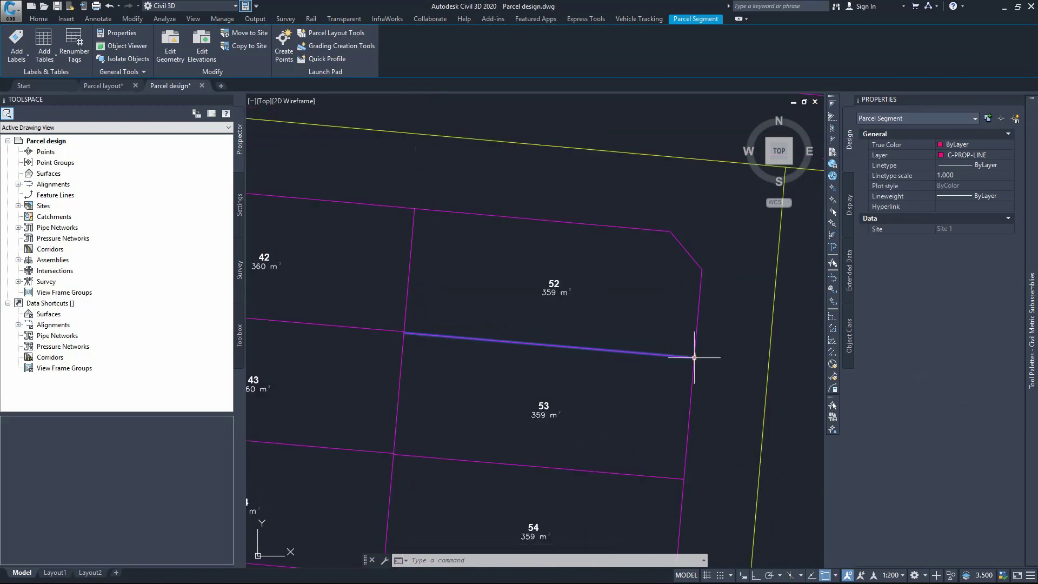
- Stretch the boundary's right end grip, leaving lot 52 at 356 m² and lot 53 at 363 m²
{"action": "left_click", "coordinate": [694, 358]}
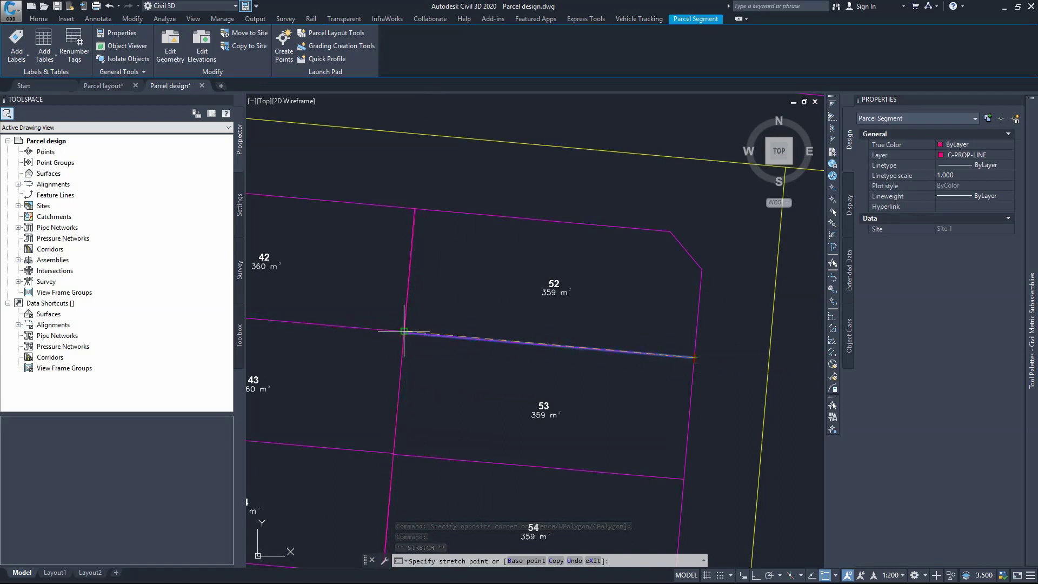
{"action": "left_click", "coordinate": [695, 356]}
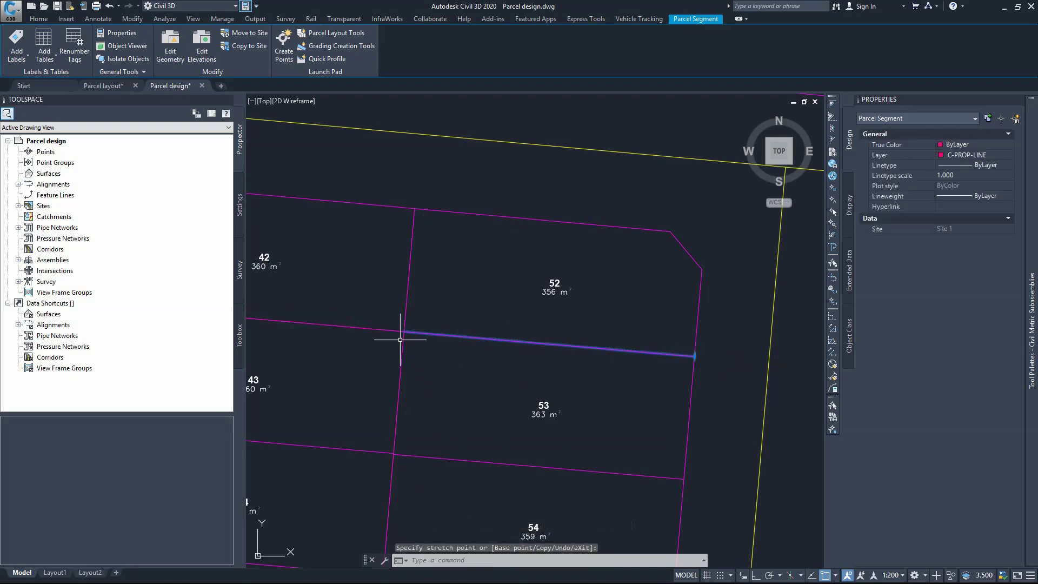
{"action": "scroll", "coordinate": [413, 306], "scroll_direction": "up", "scroll_amount": 5}
{"action": "scroll", "coordinate": [424, 276], "scroll_direction": "down", "scroll_amount": 5}
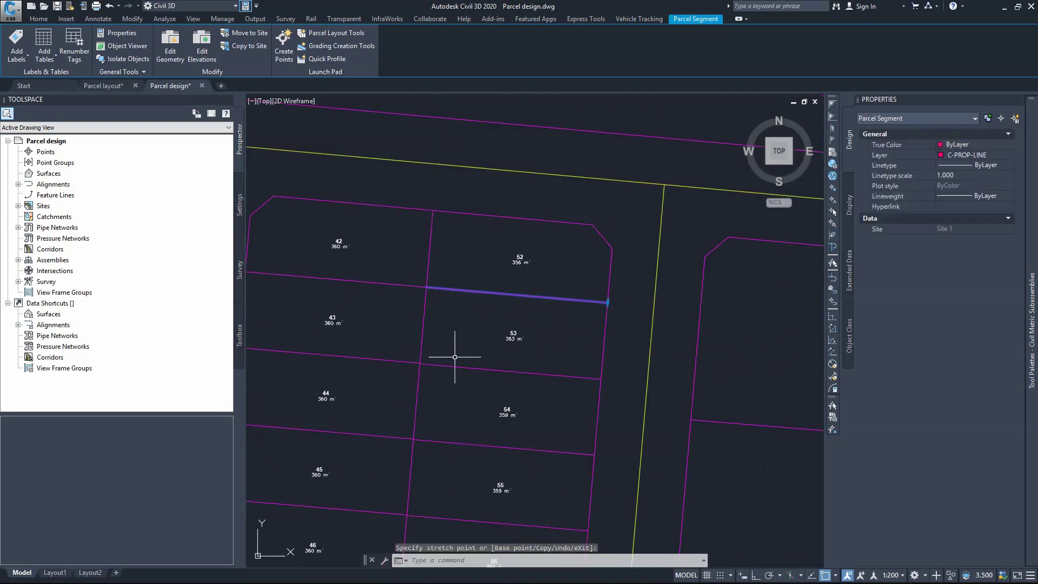
{"action": "scroll", "coordinate": [459, 352], "scroll_direction": "up", "scroll_amount": 4}
{"action": "left_click", "coordinate": [424, 364]}
{"action": "key", "text": "Escape"}
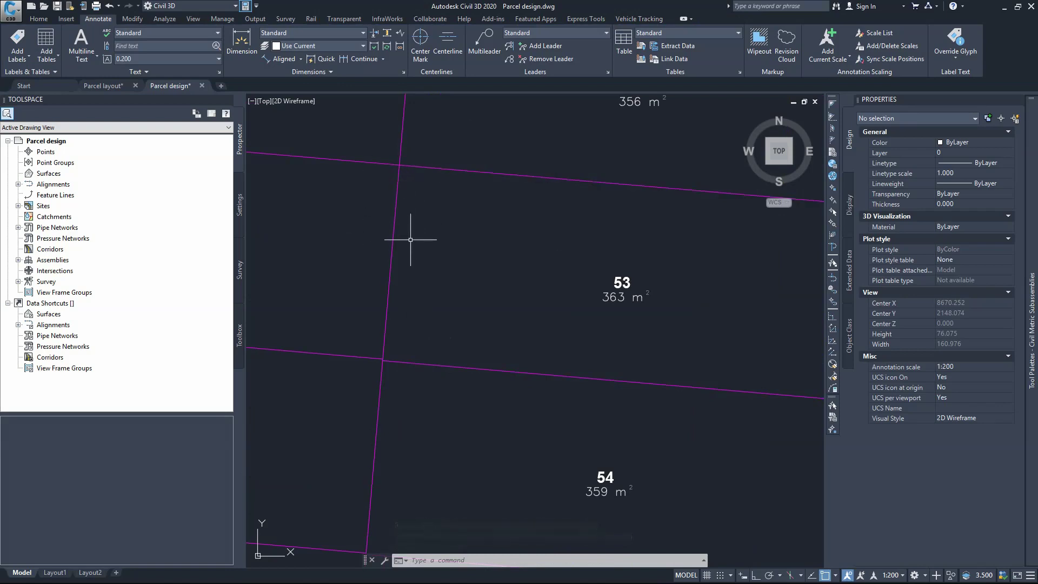
- Undo CREATEPARCELBYLAYOUT, merging the eastern lot column back into one large parcel
{"action": "scroll", "coordinate": [438, 237], "scroll_direction": "down", "scroll_amount": 5}
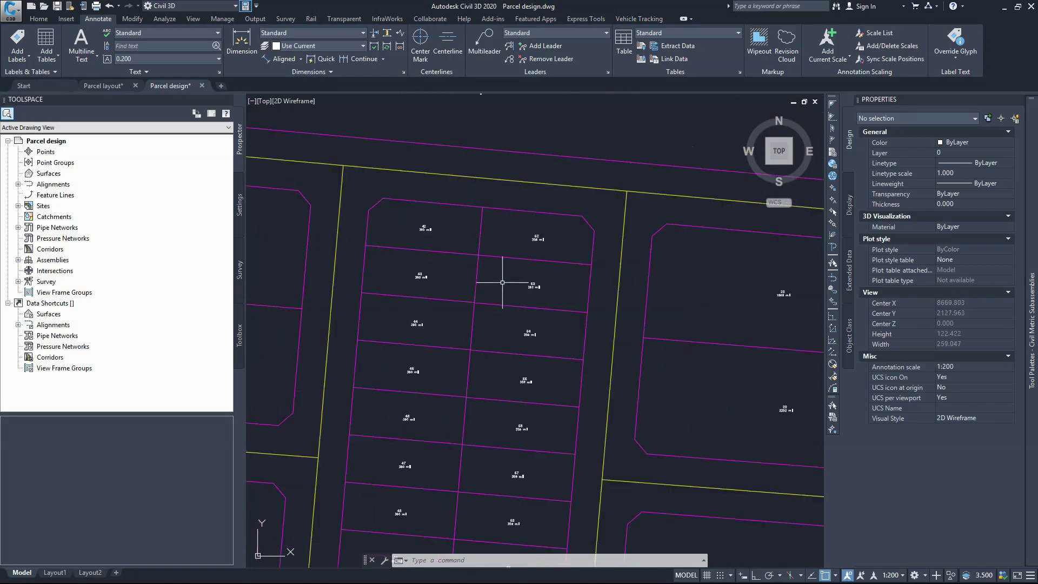
{"action": "scroll", "coordinate": [506, 371], "scroll_direction": "up", "scroll_amount": 2}
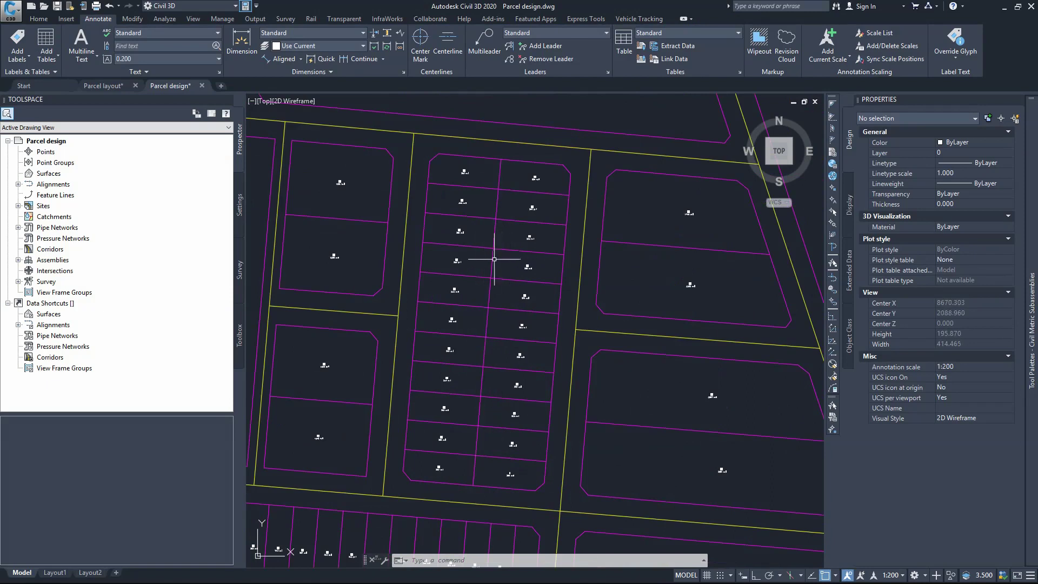
{"action": "key", "text": "ctrl+z"}
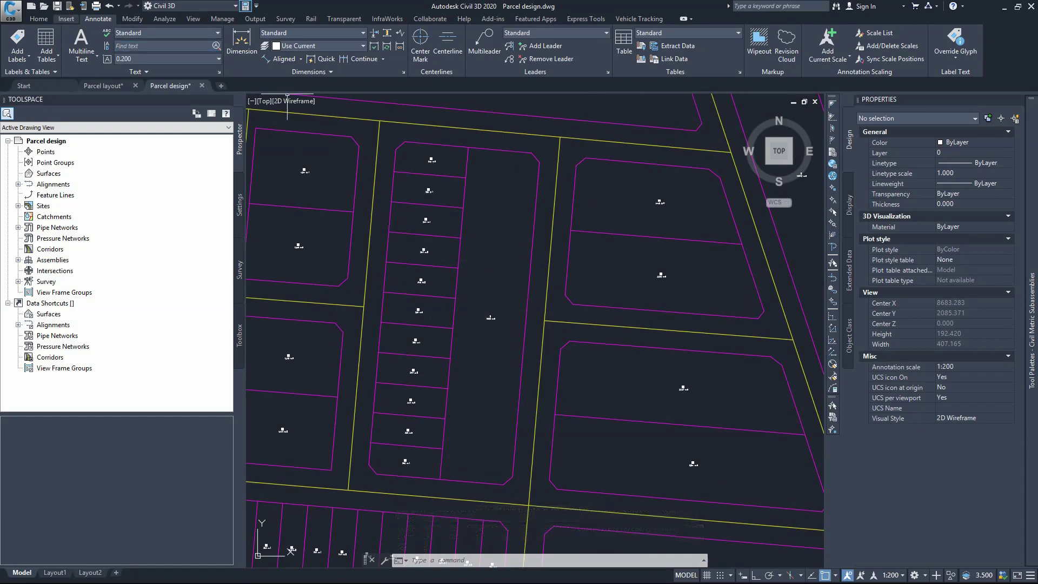
{"action": "left_click", "coordinate": [38, 18]}
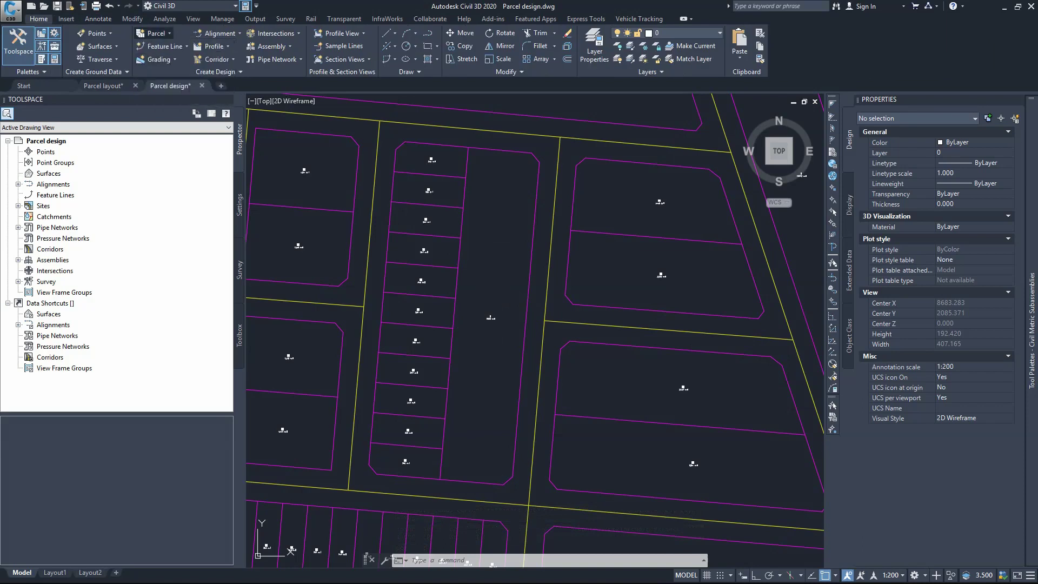
- Start a Slide Line – Create parcel layout, keeping the default creation settings
{"action": "left_click", "coordinate": [152, 33]}
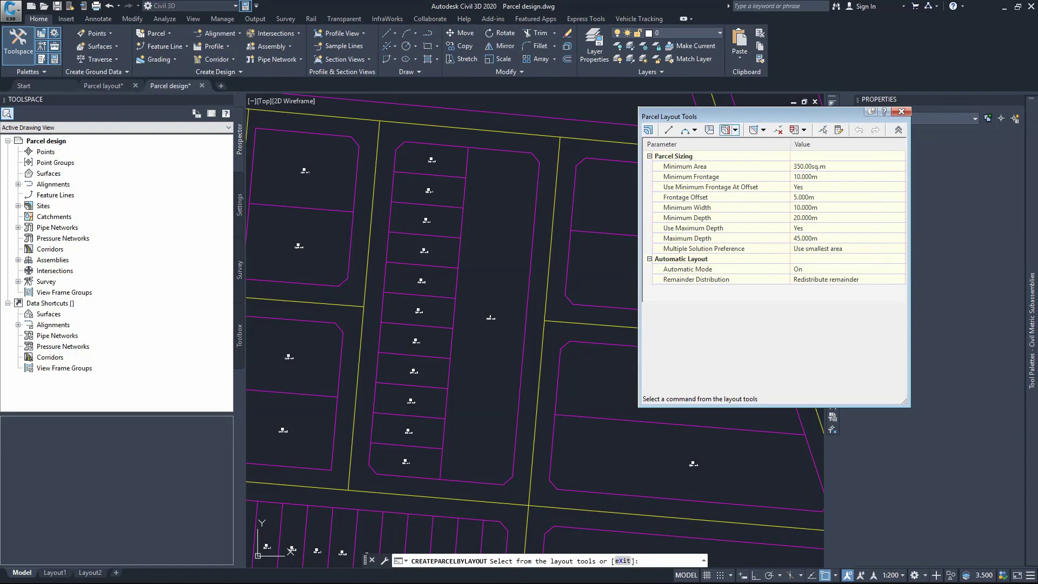
{"action": "left_click", "coordinate": [735, 129]}
{"action": "left_click", "coordinate": [767, 143]}
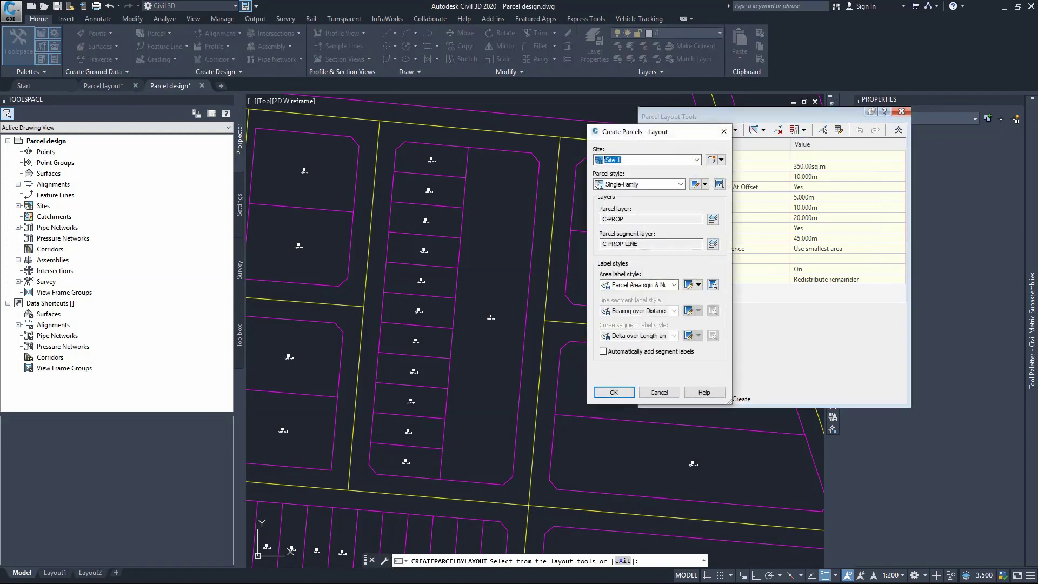
{"action": "left_click", "coordinate": [614, 392]}
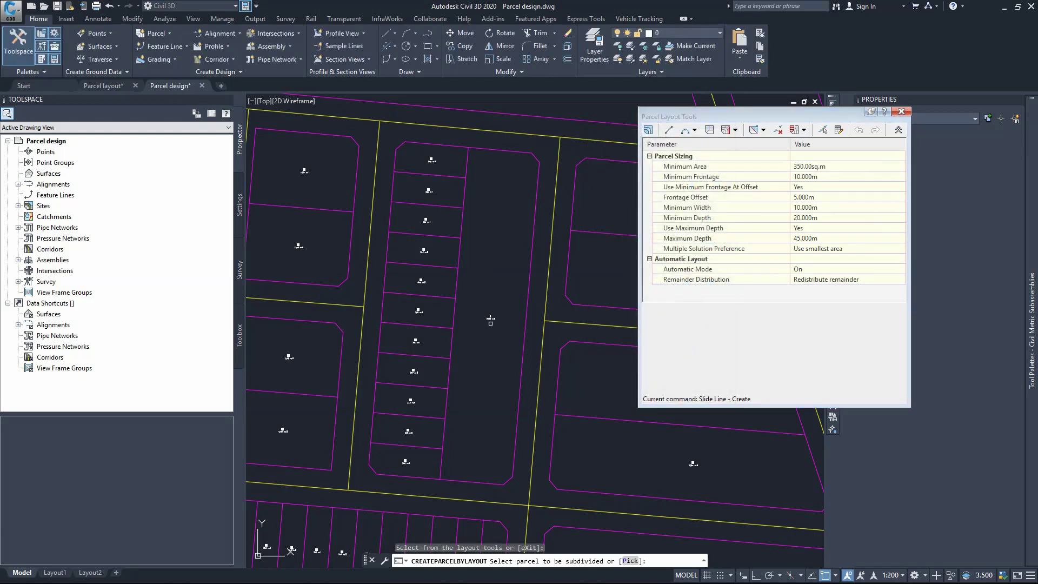
- Slide-line subdivide the large eastern parcel along its frontage into 359 m² lots 52–55
{"action": "left_click", "coordinate": [491, 316]}
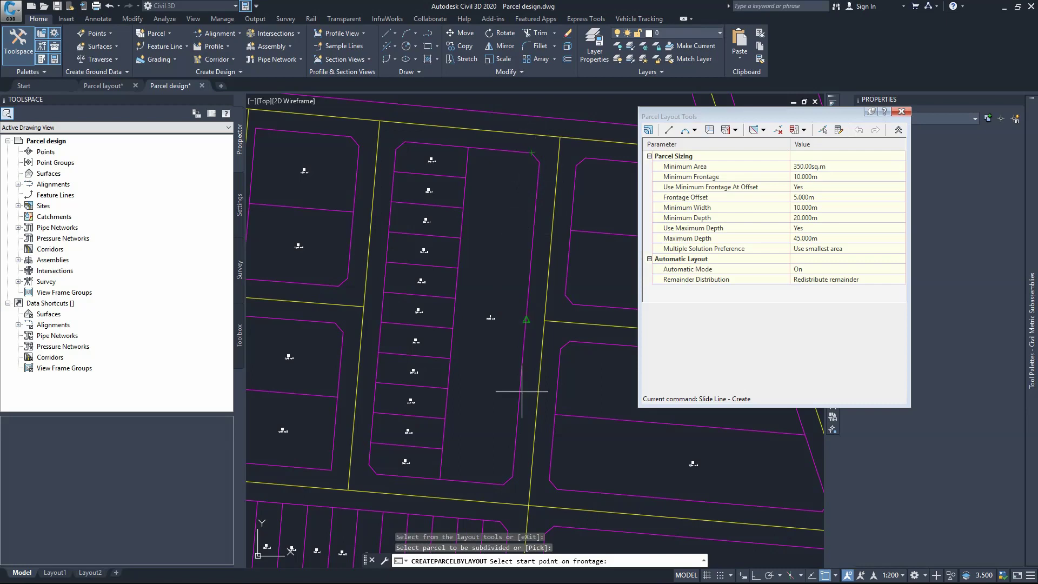
{"action": "left_click", "coordinate": [469, 149]}
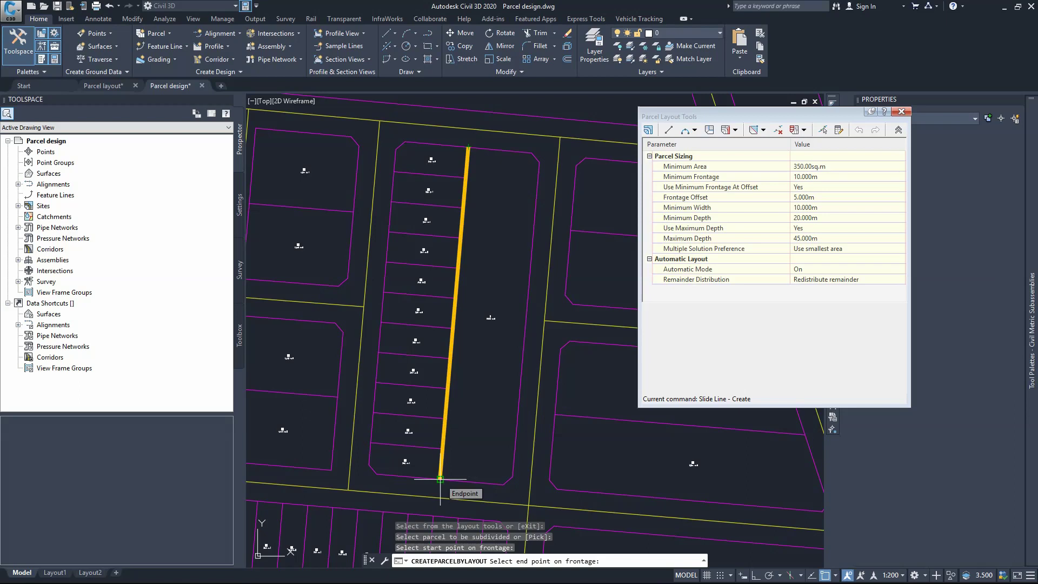
{"action": "left_click", "coordinate": [440, 479]}
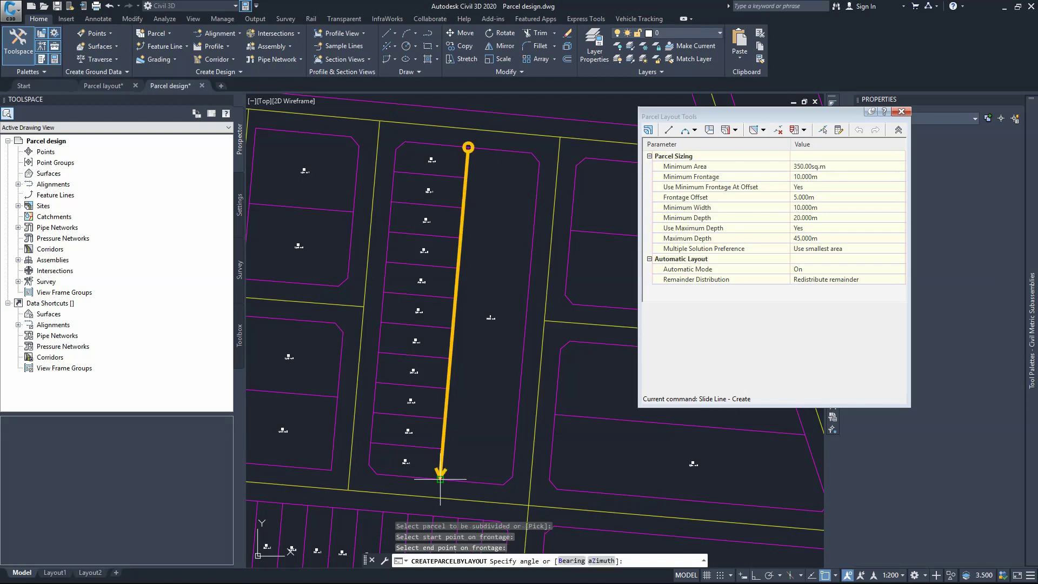
{"action": "right_click", "coordinate": [473, 335]}
{"action": "left_click", "coordinate": [495, 341]}
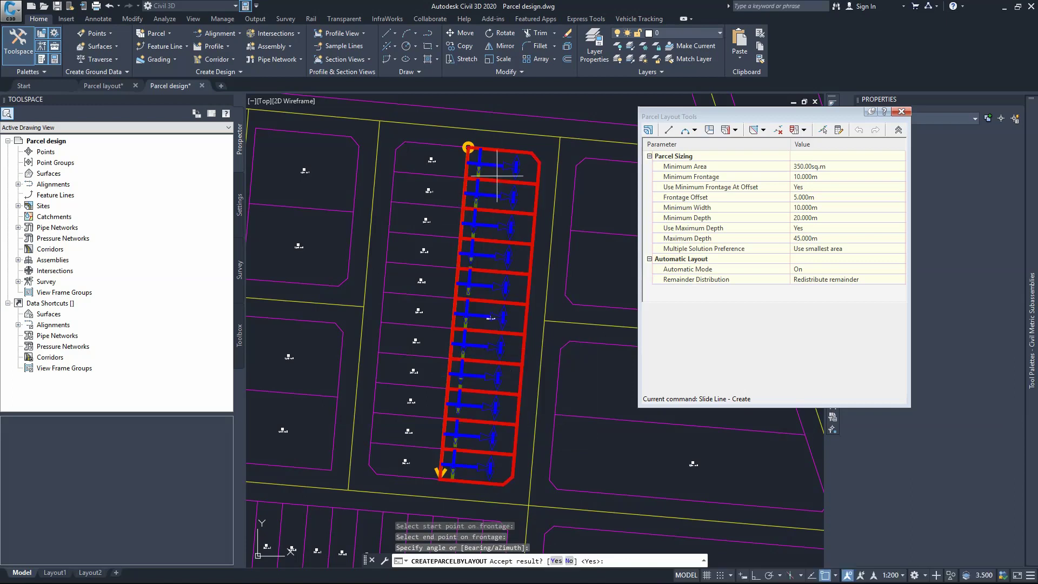
{"action": "right_click", "coordinate": [485, 248]}
{"action": "left_click", "coordinate": [511, 255]}
{"action": "key", "text": "Escape"}
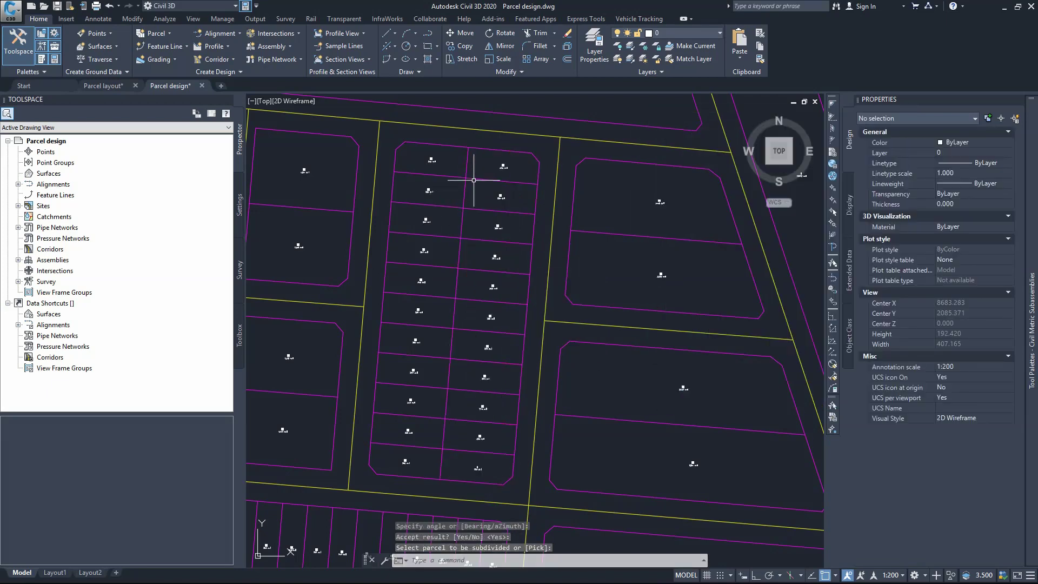
- Select the lot line between lots 52 and 53 for editing
{"action": "scroll", "coordinate": [487, 171], "scroll_direction": "up", "scroll_amount": 6}
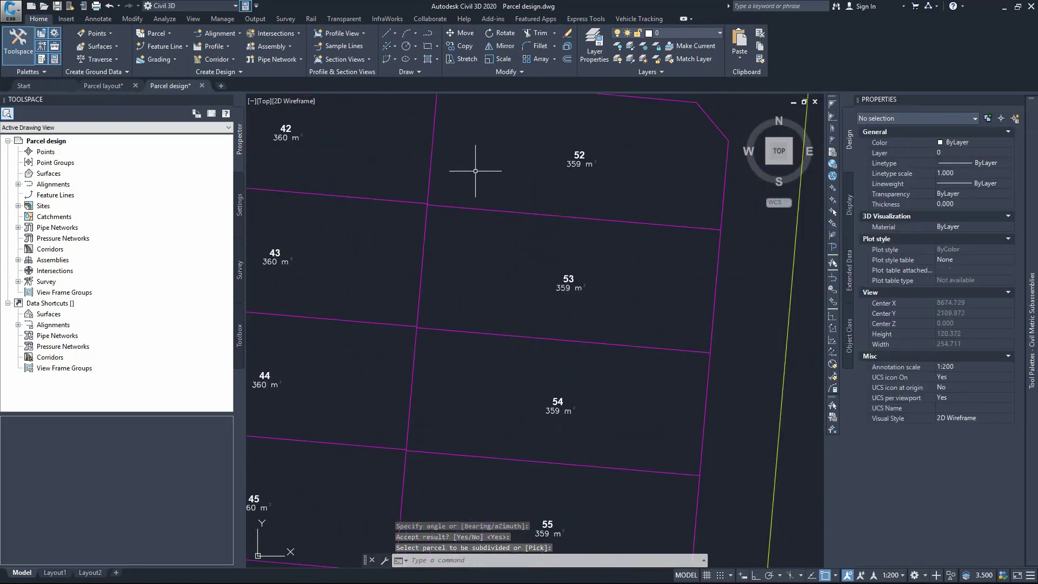
{"action": "left_click", "coordinate": [427, 230]}
{"action": "scroll", "coordinate": [455, 267], "scroll_direction": "down", "scroll_amount": 5}
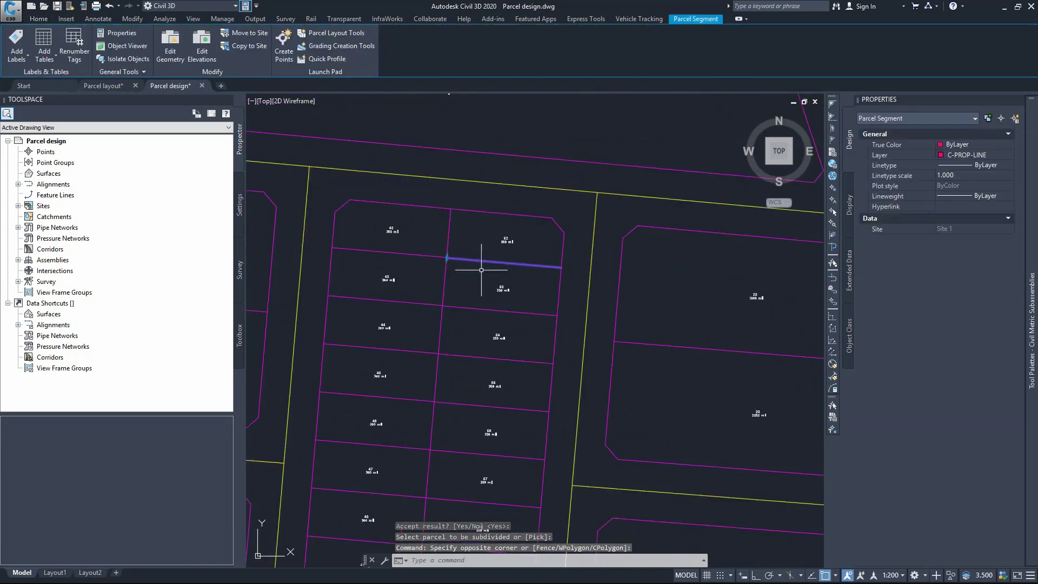
{"action": "scroll", "coordinate": [461, 245], "scroll_direction": "up", "scroll_amount": 5}
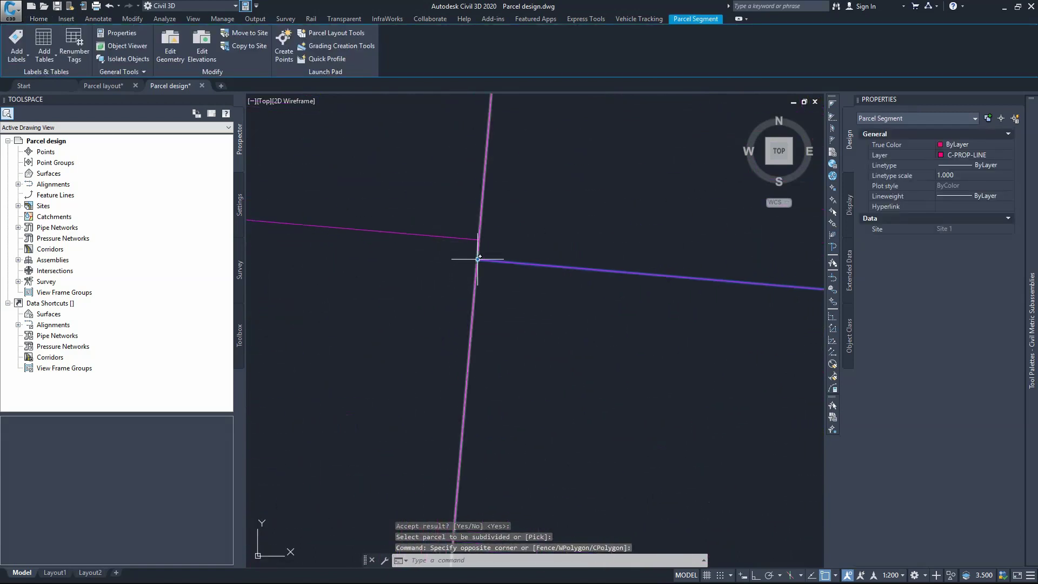
- Stretch the ends of the first two lot dividing lines onto the west column's vertices
{"action": "left_click", "coordinate": [478, 260]}
{"action": "left_click", "coordinate": [480, 239]}
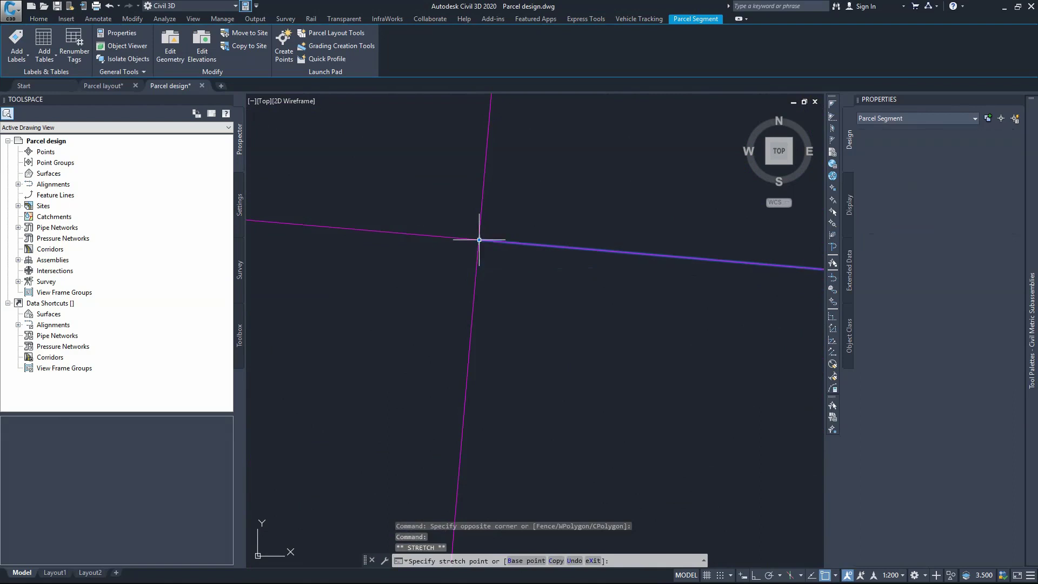
{"action": "scroll", "coordinate": [463, 294], "scroll_direction": "down", "scroll_amount": 3}
{"action": "scroll", "coordinate": [460, 341], "scroll_direction": "up", "scroll_amount": 3}
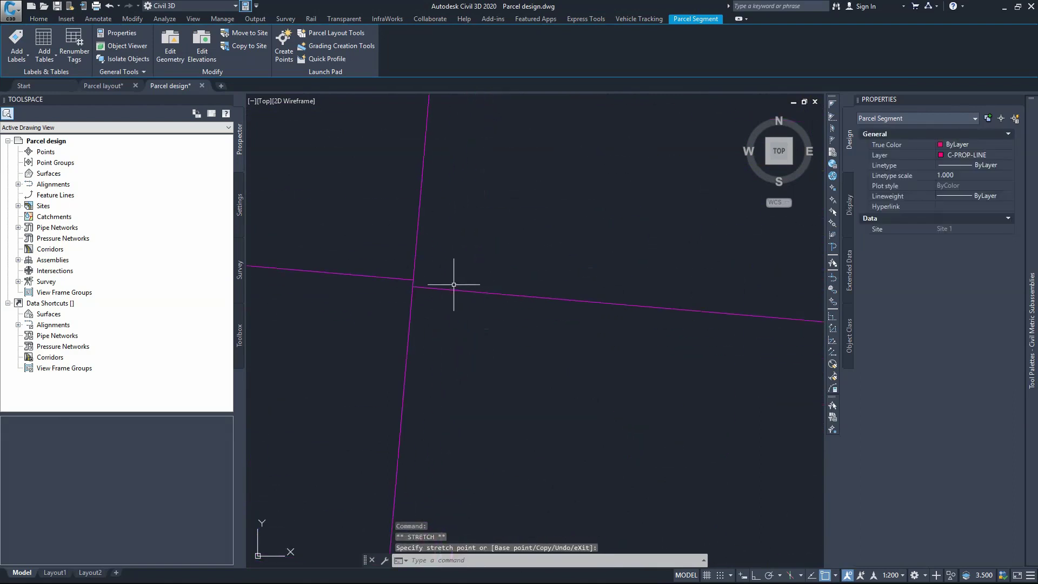
{"action": "left_click", "coordinate": [418, 291]}
{"action": "left_click", "coordinate": [414, 289]}
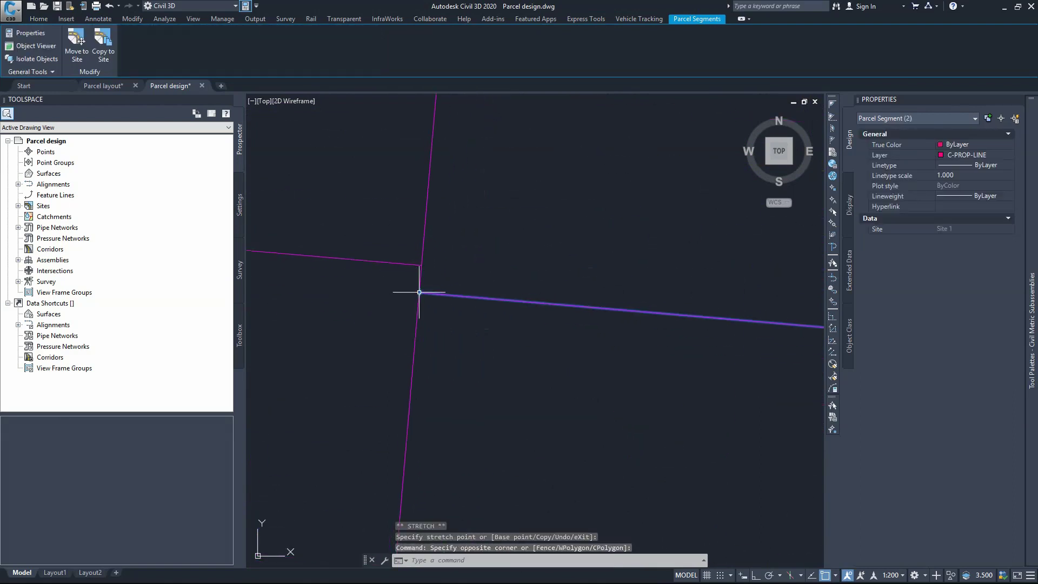
{"action": "left_click", "coordinate": [417, 290]}
{"action": "scroll", "coordinate": [519, 295], "scroll_direction": "down", "scroll_amount": 3}
{"action": "scroll", "coordinate": [520, 296], "scroll_direction": "up", "scroll_amount": 3}
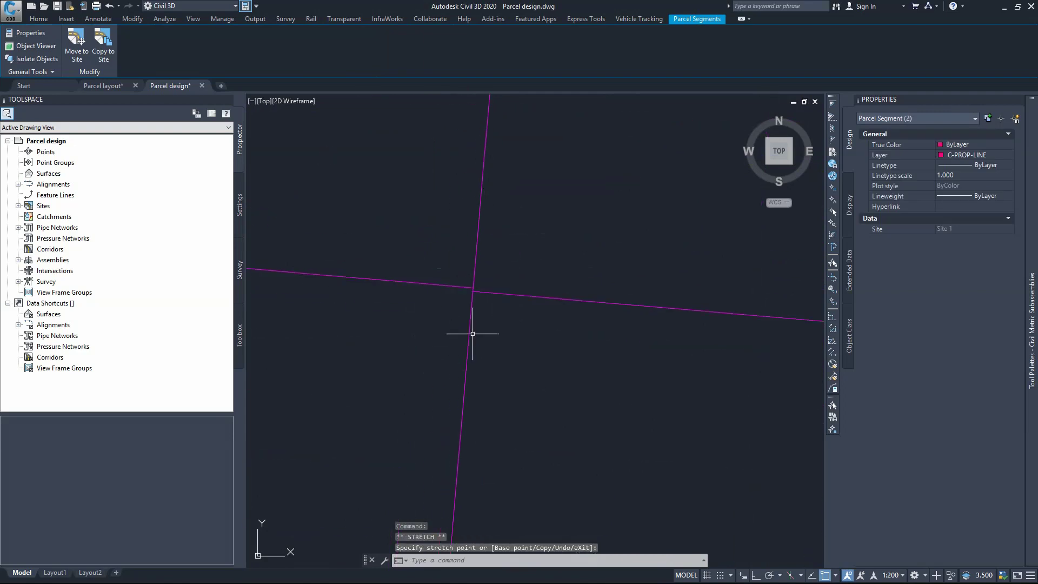
{"action": "left_click", "coordinate": [475, 290]}
- Stretch the third dividing line, leaving lot 52 at 356 m² and lots 53–54 at 360 m²
{"action": "left_click", "coordinate": [447, 298]}
{"action": "left_click", "coordinate": [440, 294]}
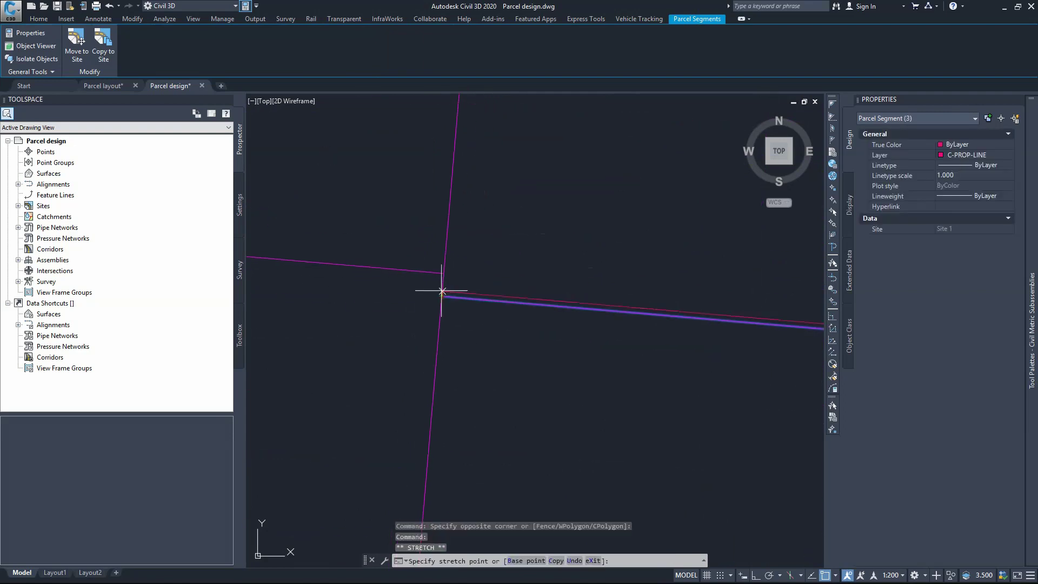
{"action": "left_click", "coordinate": [442, 273]}
{"action": "scroll", "coordinate": [433, 300], "scroll_direction": "down", "scroll_amount": 3}
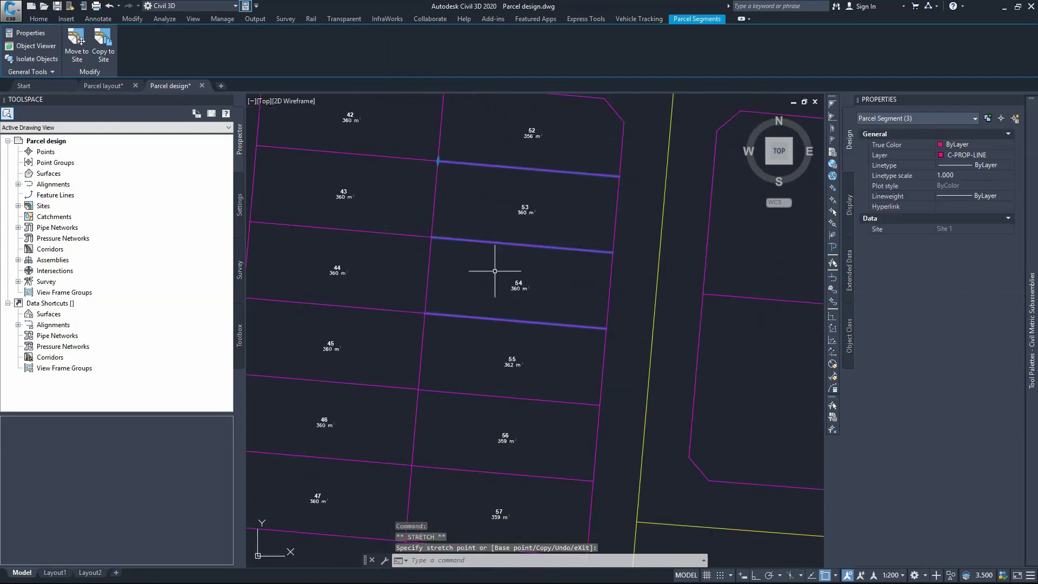
{"action": "scroll", "coordinate": [513, 208], "scroll_direction": "up", "scroll_amount": 3}
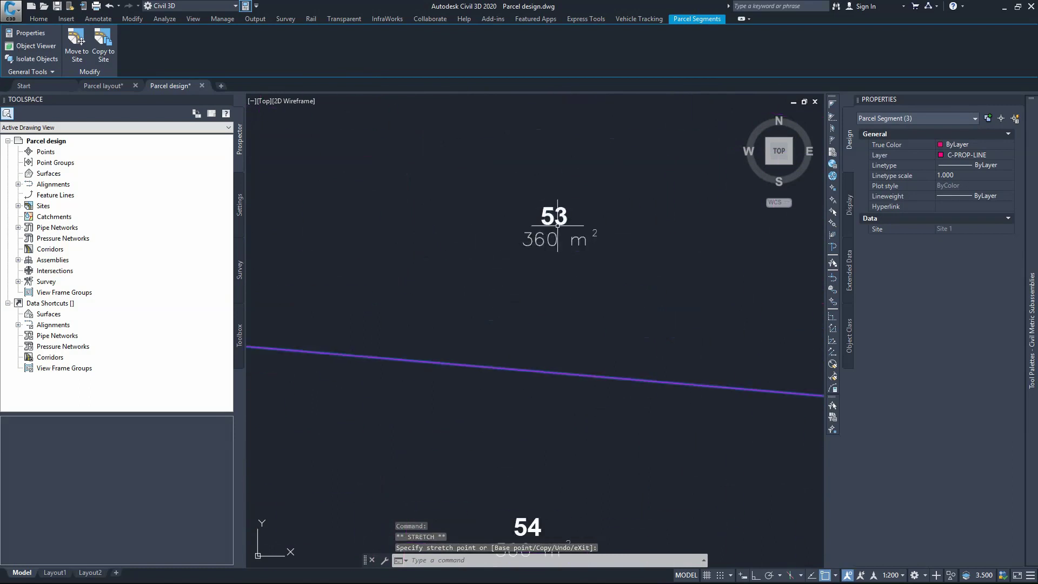
{"action": "scroll", "coordinate": [556, 238], "scroll_direction": "down", "scroll_amount": 3}
{"action": "scroll", "coordinate": [557, 157], "scroll_direction": "up", "scroll_amount": 2}
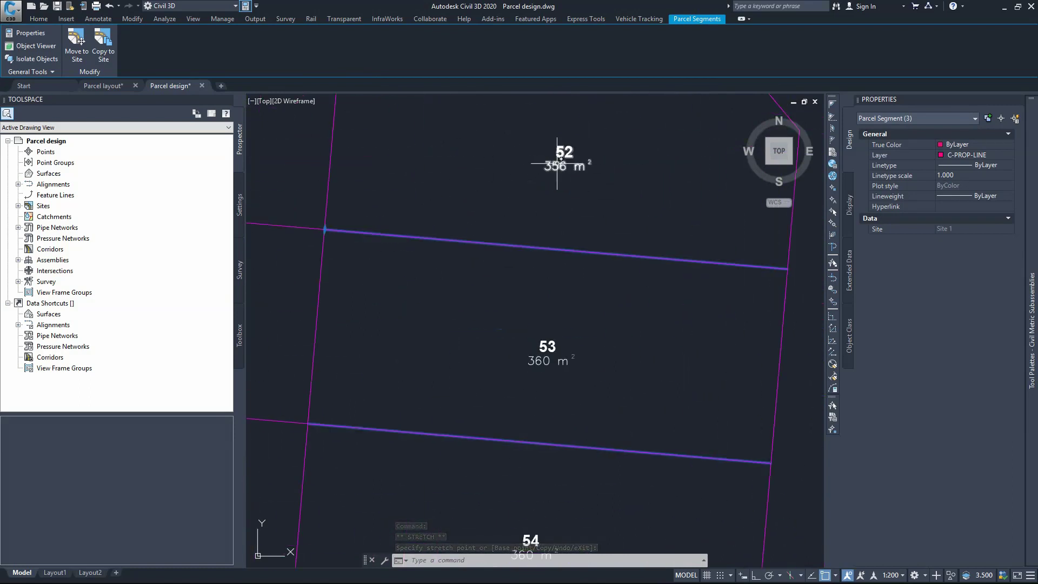
{"action": "scroll", "coordinate": [559, 211], "scroll_direction": "down", "scroll_amount": 3}
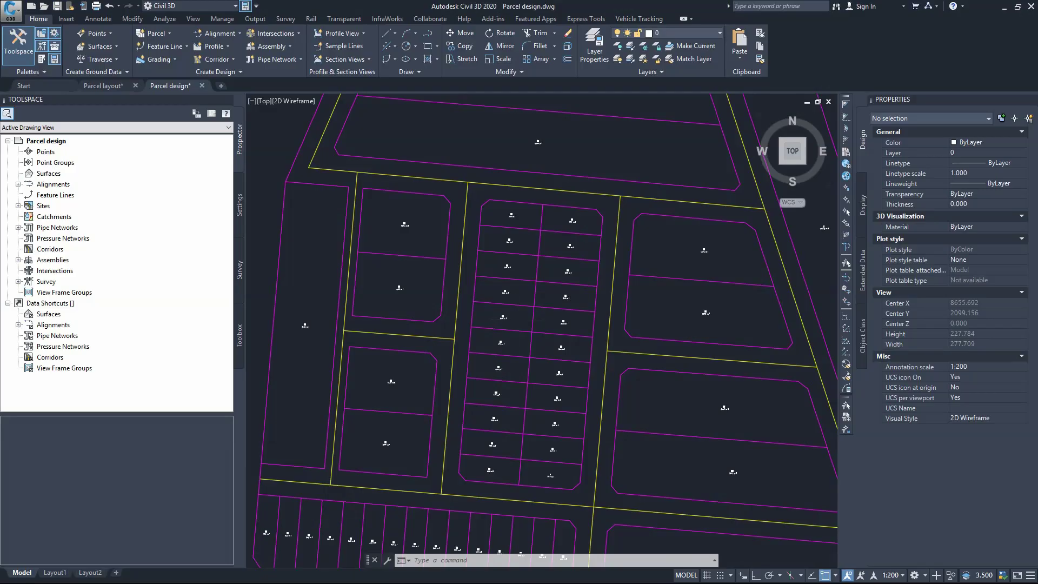
{"action": "scroll", "coordinate": [503, 303], "scroll_direction": "down", "scroll_amount": 2}
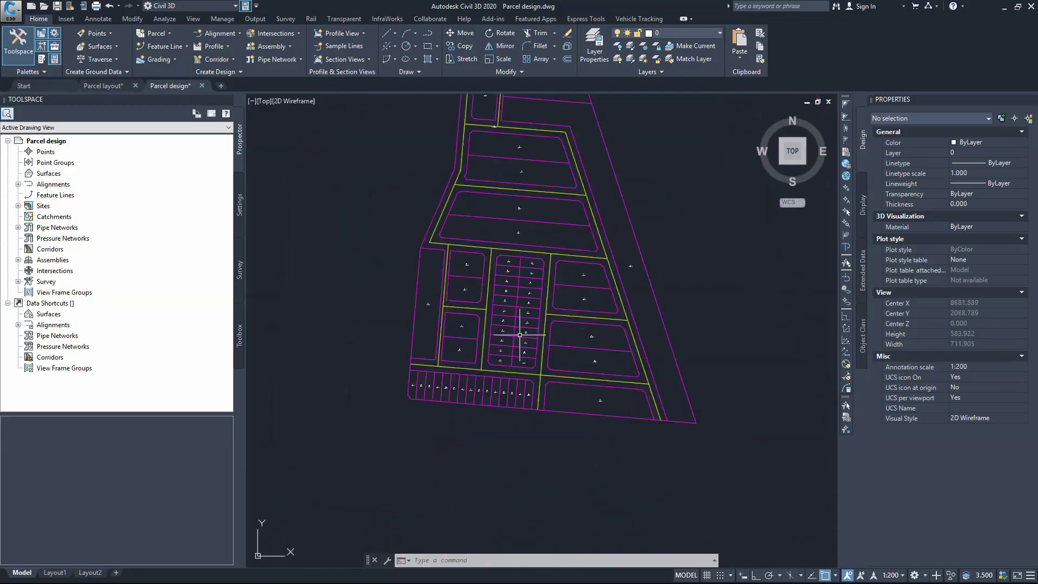
- Zoom into a lot corner and back out, then pan across the lower blocks and left-of-centre lots
{"action": "scroll", "coordinate": [503, 292], "scroll_direction": "up", "scroll_amount": 4}
{"action": "scroll", "coordinate": [519, 292], "scroll_direction": "up", "scroll_amount": 10}
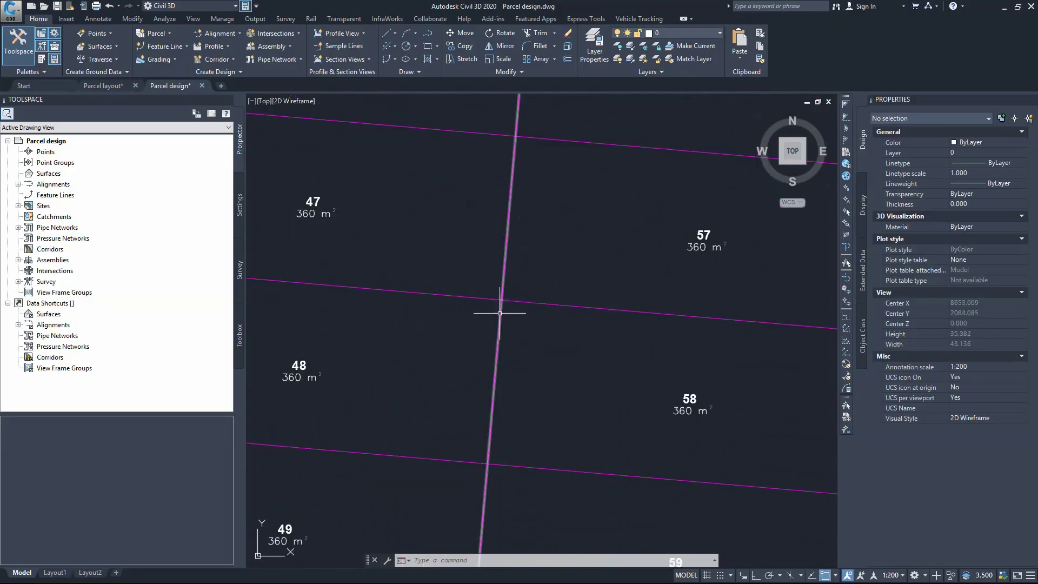
{"action": "scroll", "coordinate": [433, 314], "scroll_direction": "down", "scroll_amount": 12}
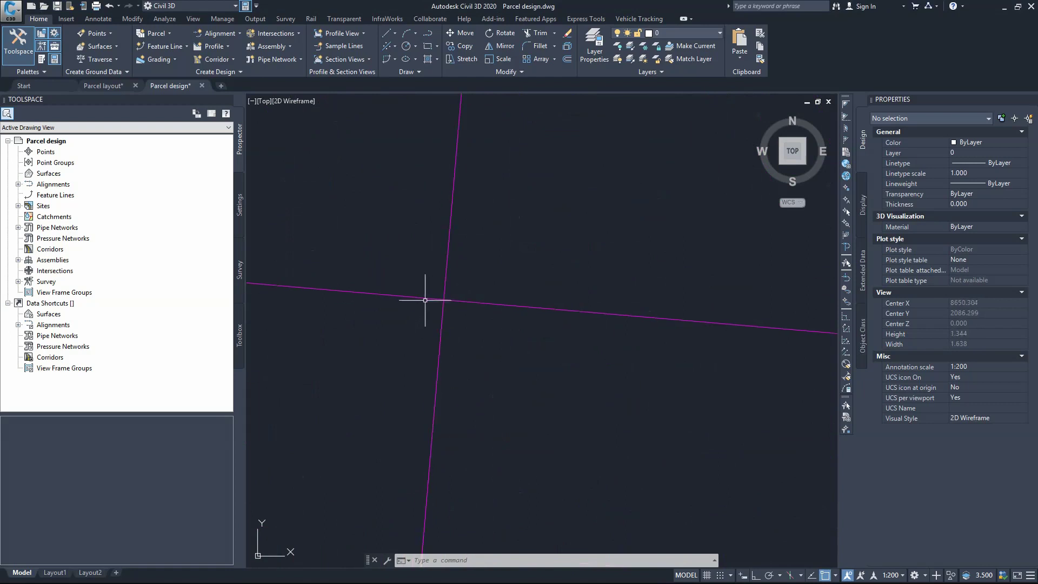
{"action": "scroll", "coordinate": [471, 328], "scroll_direction": "down", "scroll_amount": 3}
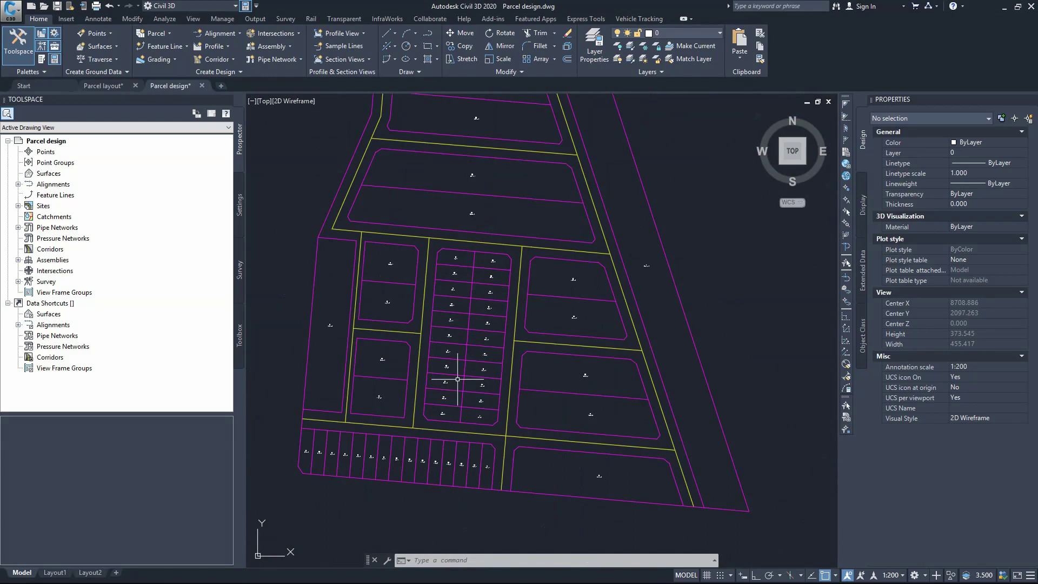
{"action": "middle_click_drag", "start_coordinate": [404, 425], "coordinate": [429, 380]}
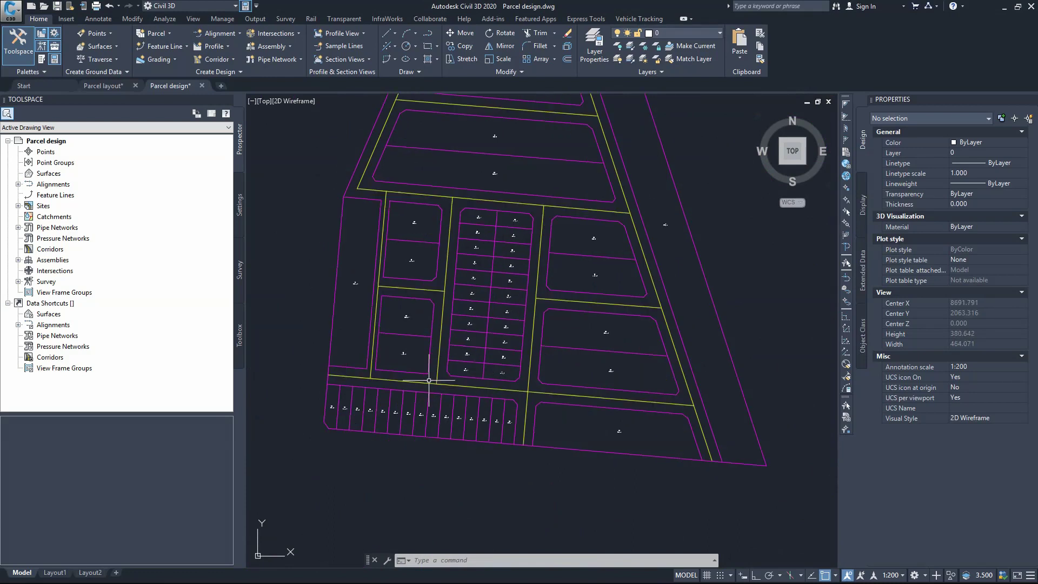
{"action": "scroll", "coordinate": [428, 380], "scroll_direction": "up", "scroll_amount": 2}
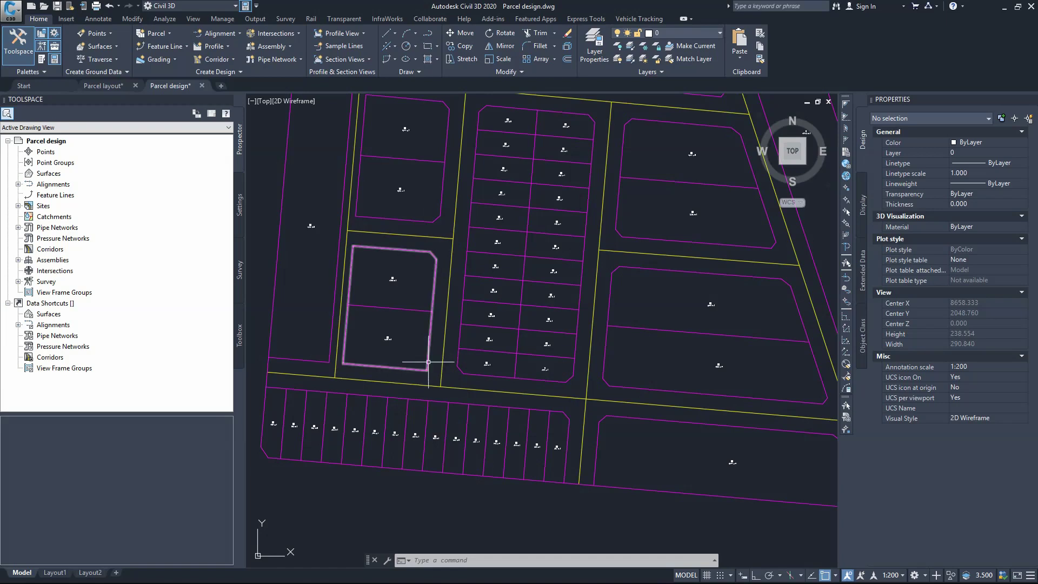
{"action": "middle_click_drag", "start_coordinate": [416, 368], "coordinate": [380, 410]}
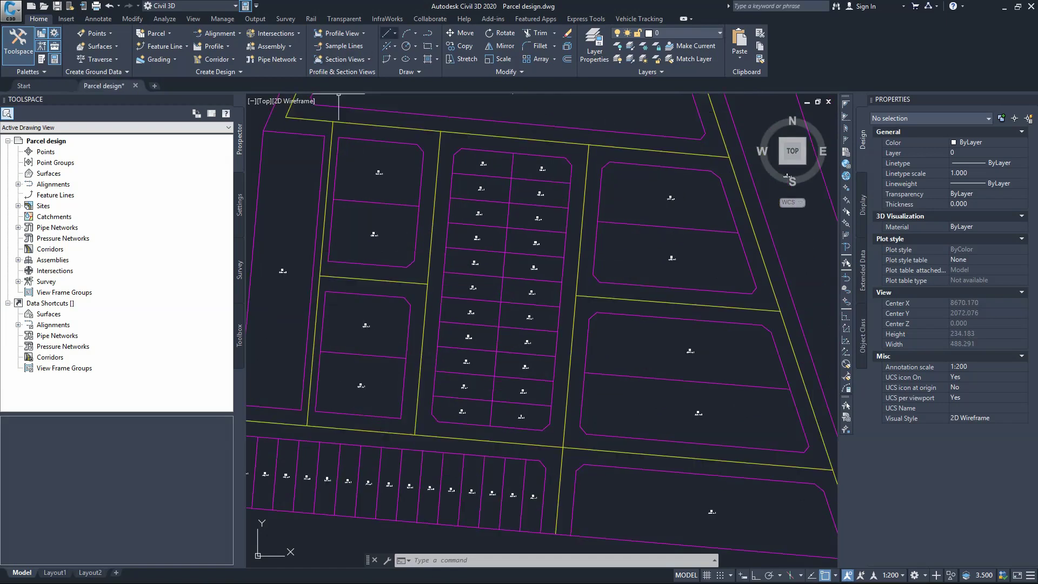
{"action": "left_click", "coordinate": [395, 33]}
{"action": "left_click", "coordinate": [418, 50]}
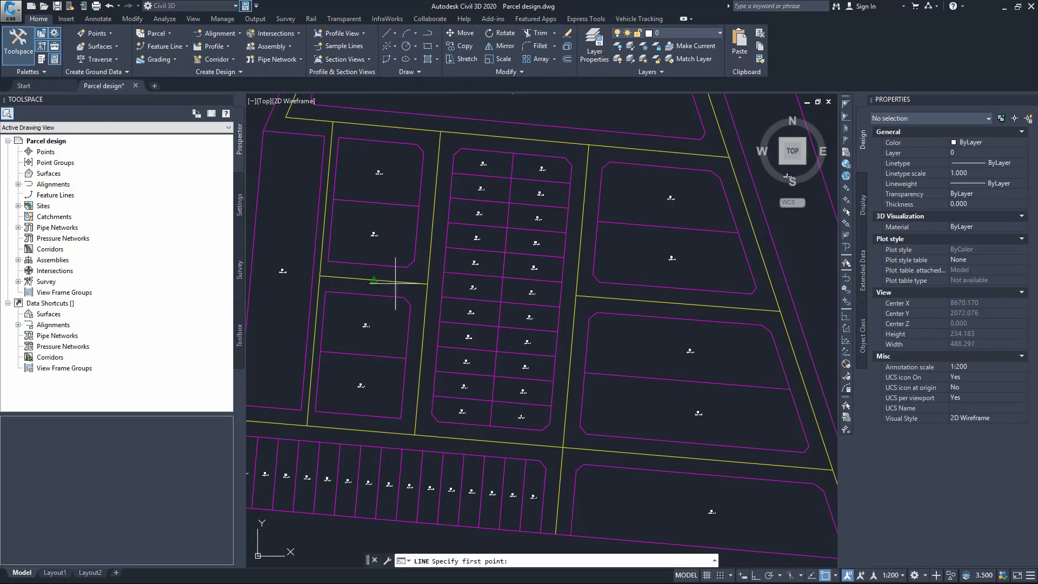
{"action": "scroll", "coordinate": [406, 411], "scroll_direction": "up", "scroll_amount": 6}
{"action": "left_click", "coordinate": [406, 410]}
{"action": "scroll", "coordinate": [423, 419], "scroll_direction": "down", "scroll_amount": 2}
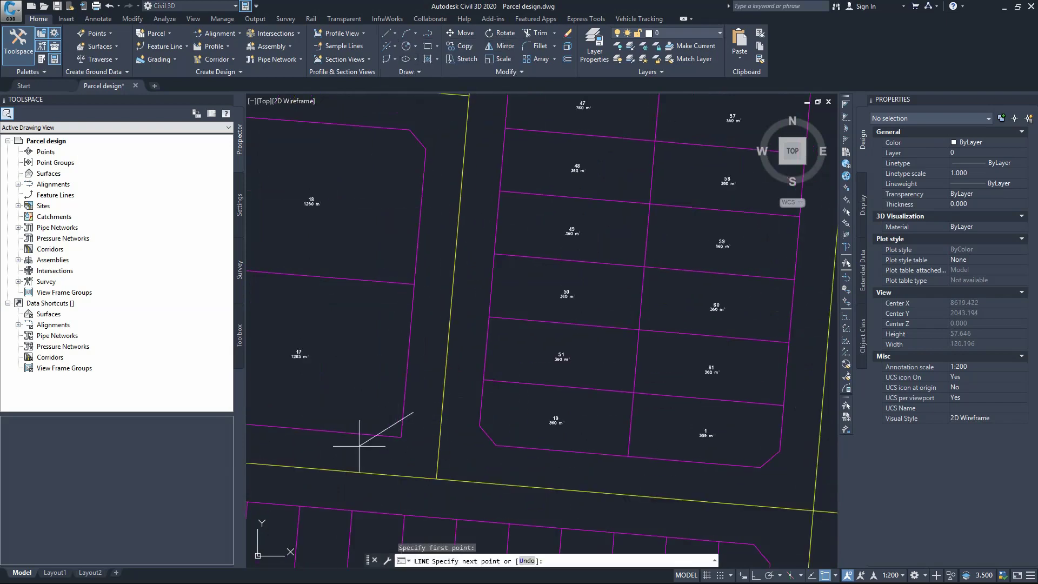
{"action": "key", "text": "Escape"}
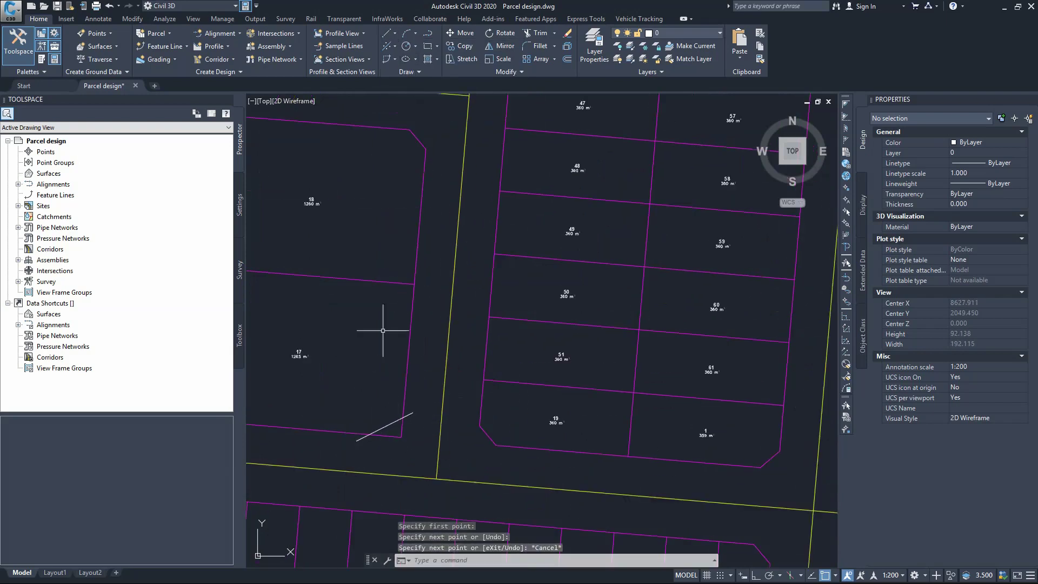
{"action": "left_click", "coordinate": [540, 32]}
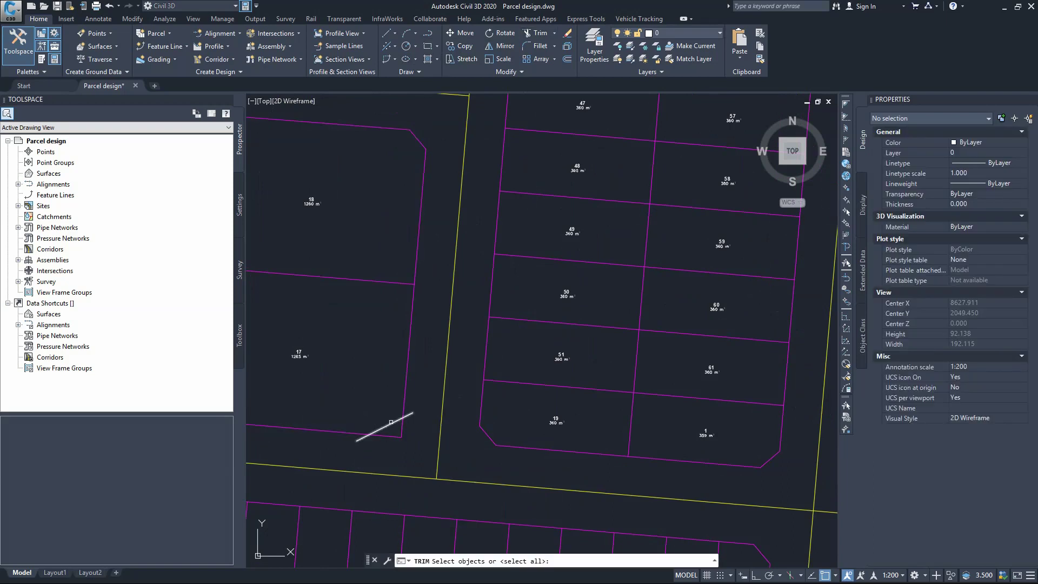
{"action": "left_click", "coordinate": [391, 421]}
{"action": "key", "text": "Return"}
{"action": "left_click", "coordinate": [403, 427]}
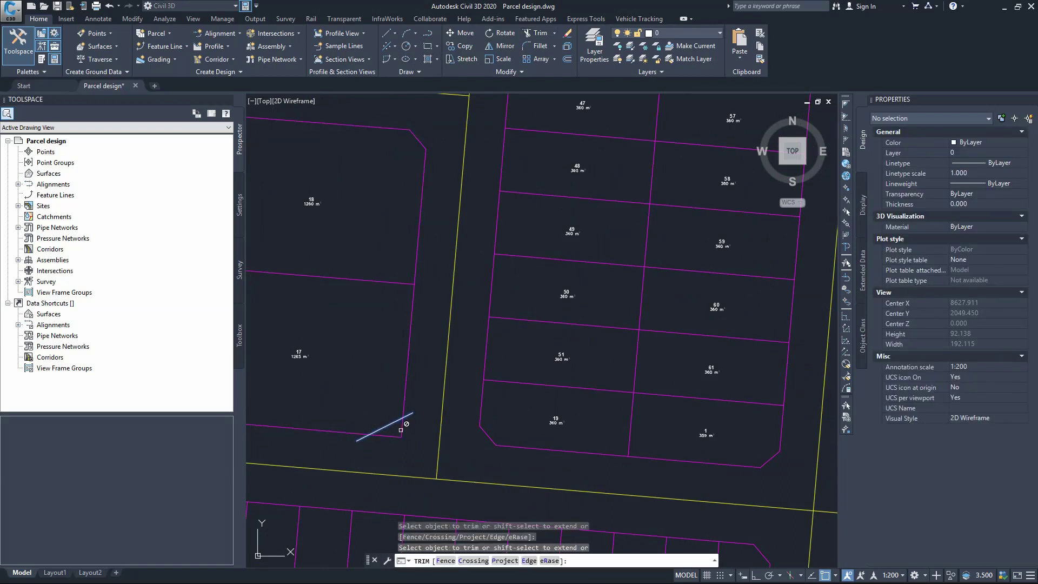
{"action": "key", "text": "Escape"}
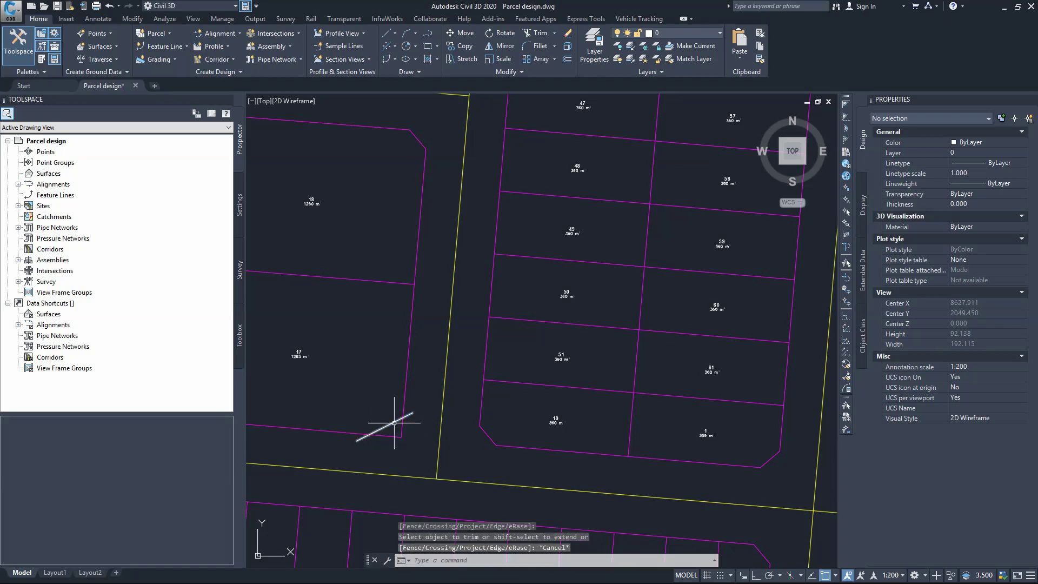
{"action": "left_click", "coordinate": [394, 422]}
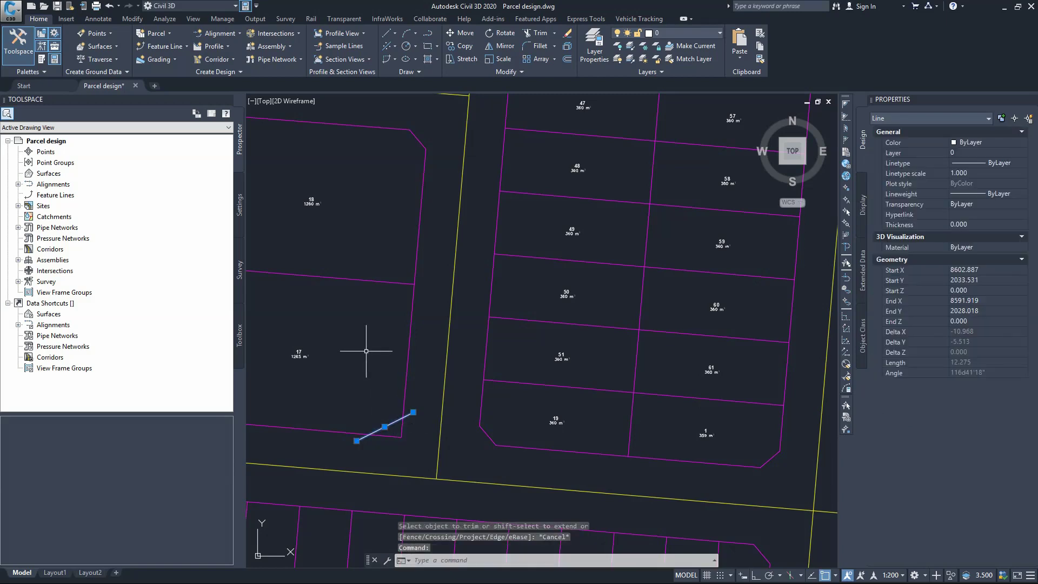
{"action": "key", "text": "Delete"}
{"action": "scroll", "coordinate": [401, 381], "scroll_direction": "down", "scroll_amount": 5}
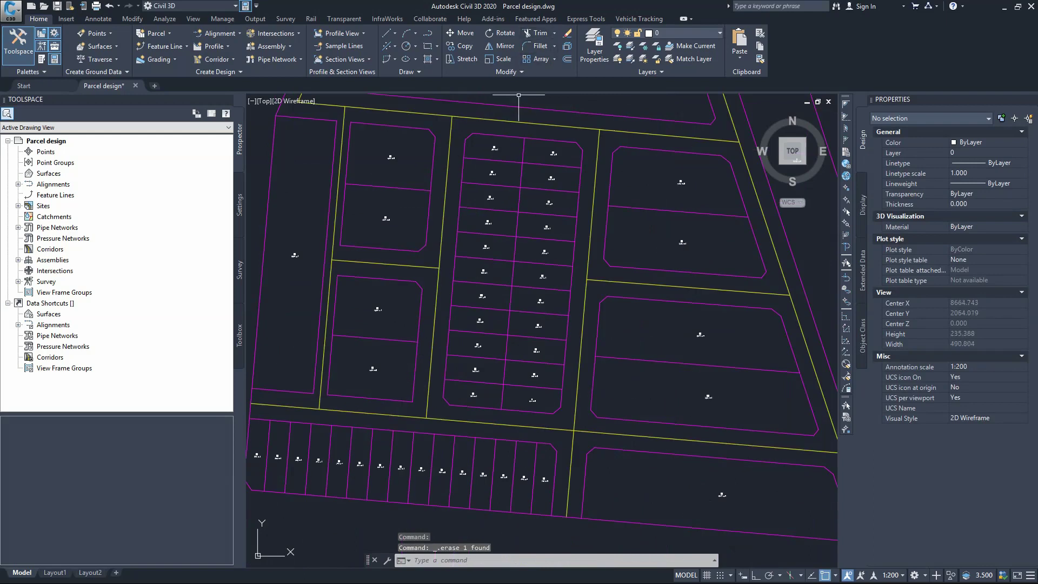
{"action": "left_click", "coordinate": [420, 306]}
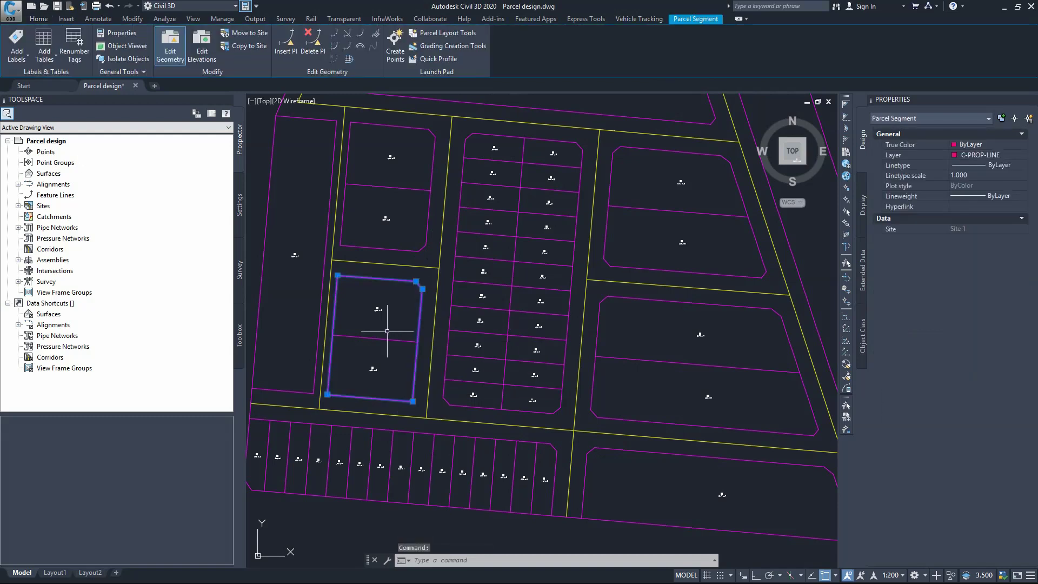
{"action": "left_click", "coordinate": [170, 46]}
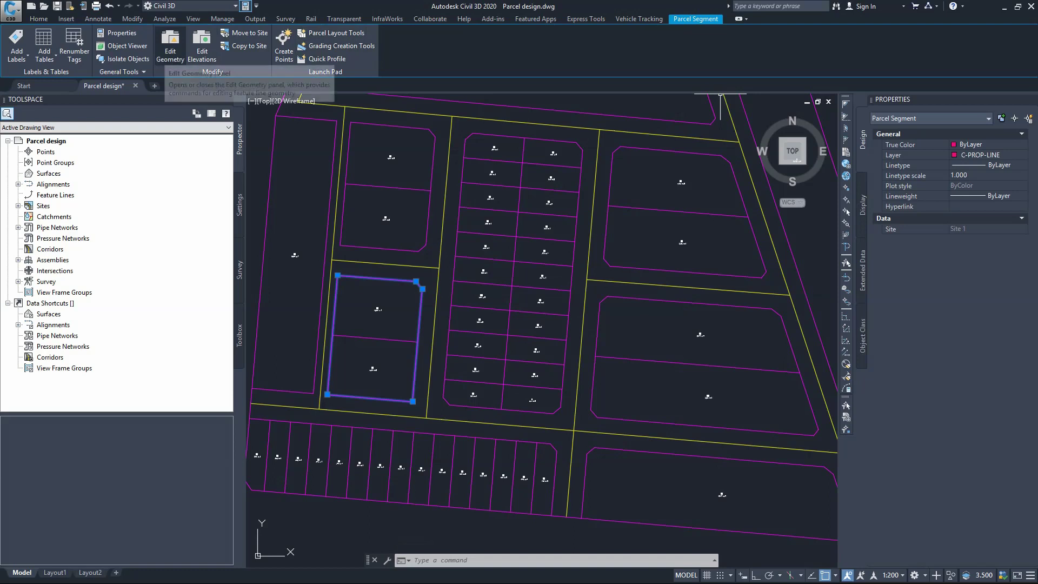
{"action": "left_click", "coordinate": [170, 45]}
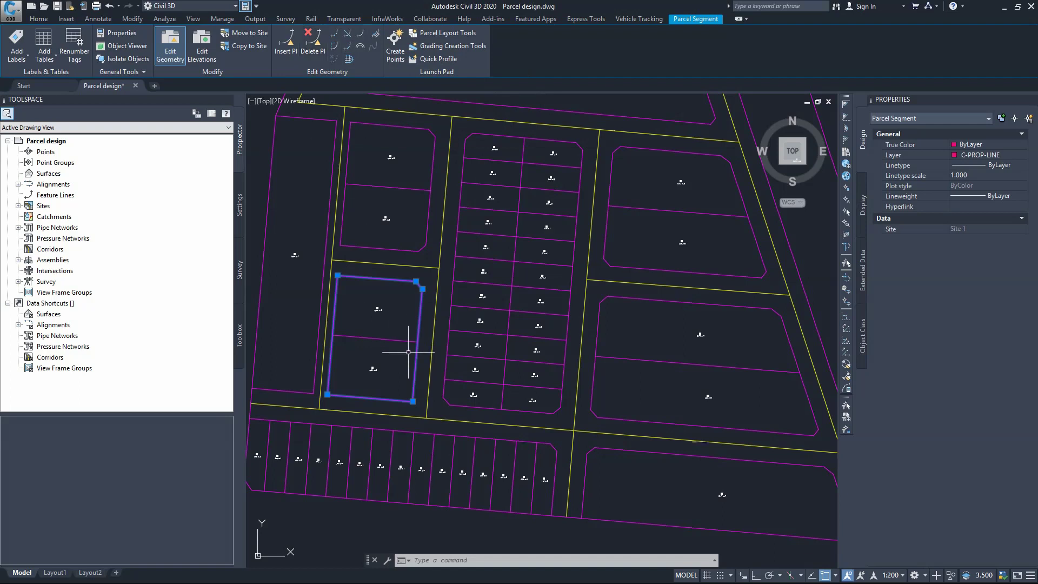
{"action": "key", "text": "Escape"}
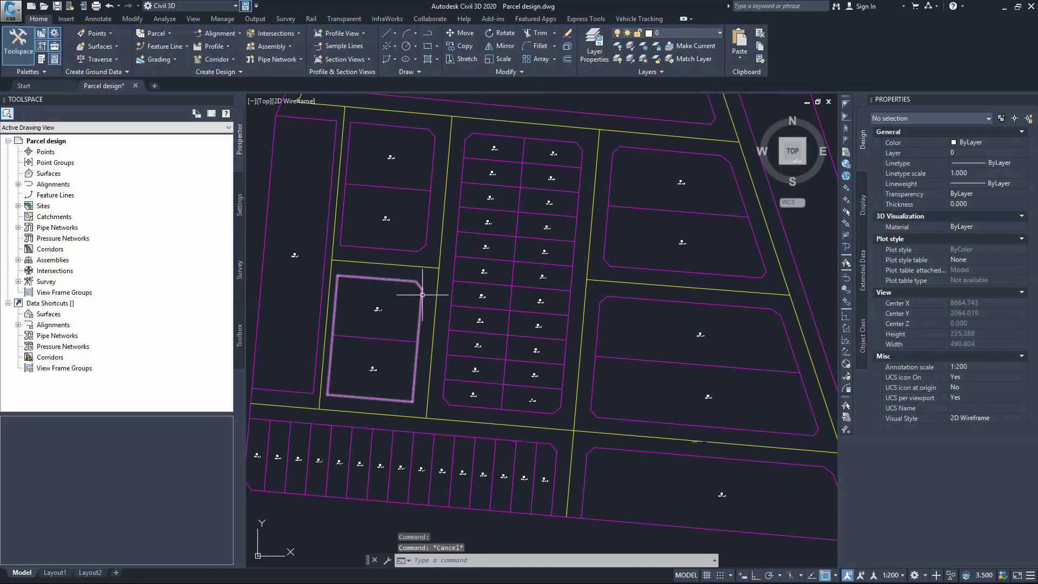
{"action": "scroll", "coordinate": [420, 284], "scroll_direction": "up", "scroll_amount": 8}
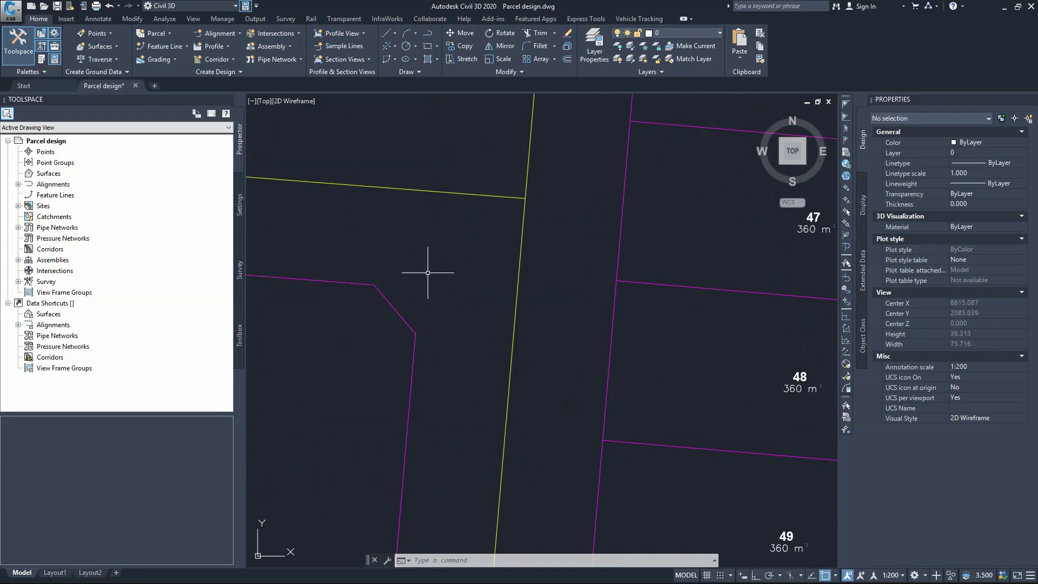
{"action": "scroll", "coordinate": [427, 299], "scroll_direction": "down", "scroll_amount": 6}
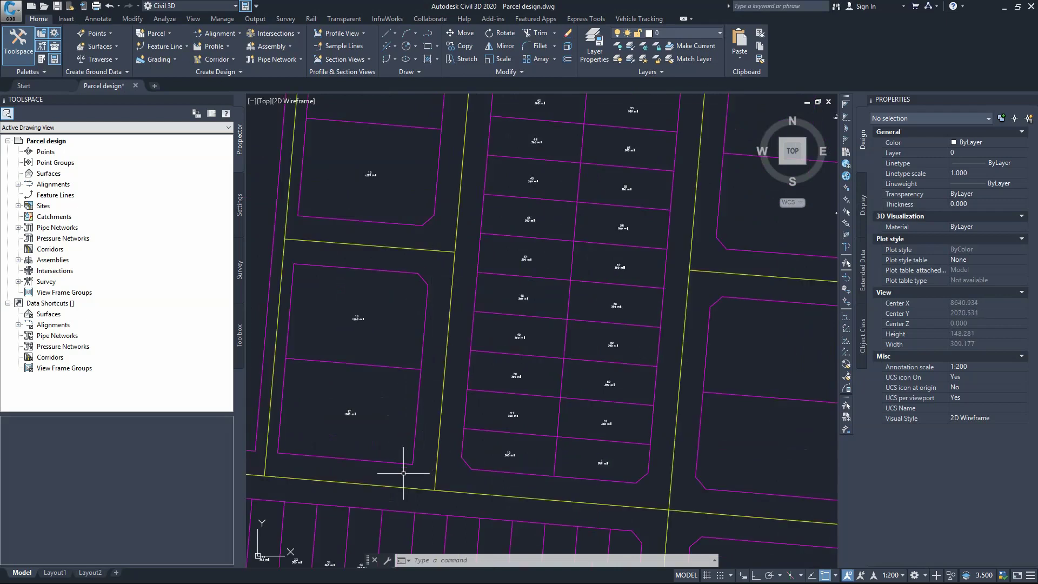
{"action": "scroll", "coordinate": [406, 471], "scroll_direction": "up", "scroll_amount": 2}
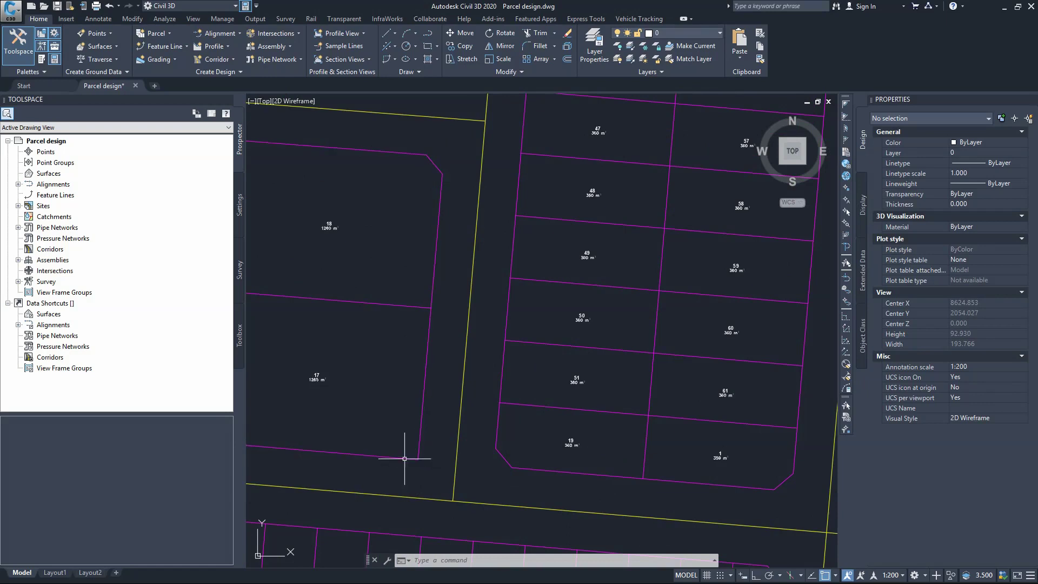
{"action": "scroll", "coordinate": [415, 463], "scroll_direction": "up", "scroll_amount": 2}
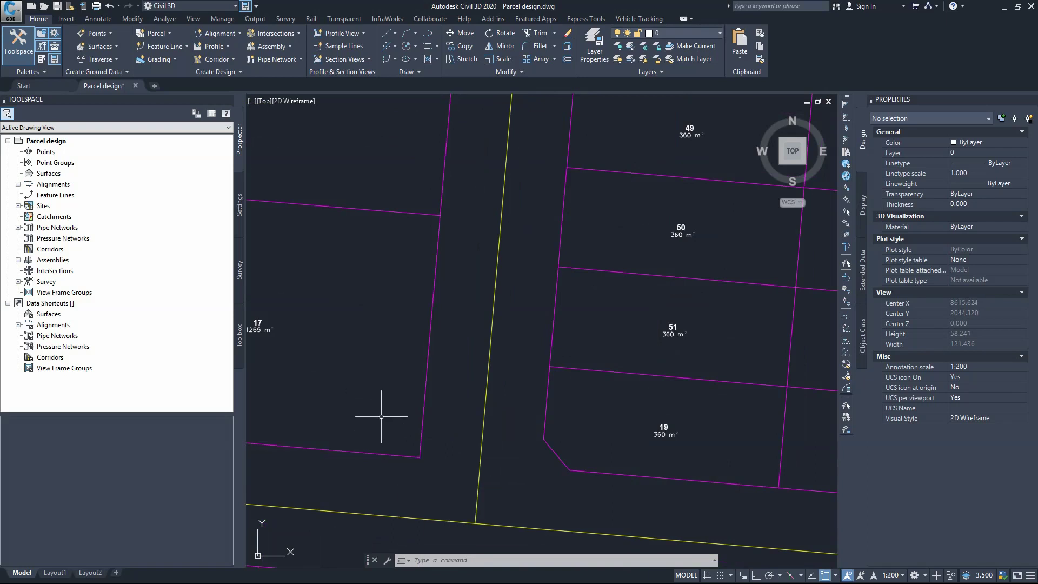
{"action": "left_click", "coordinate": [423, 416]}
{"action": "scroll", "coordinate": [428, 276], "scroll_direction": "up", "scroll_amount": 2}
{"action": "key", "text": "Escape"}
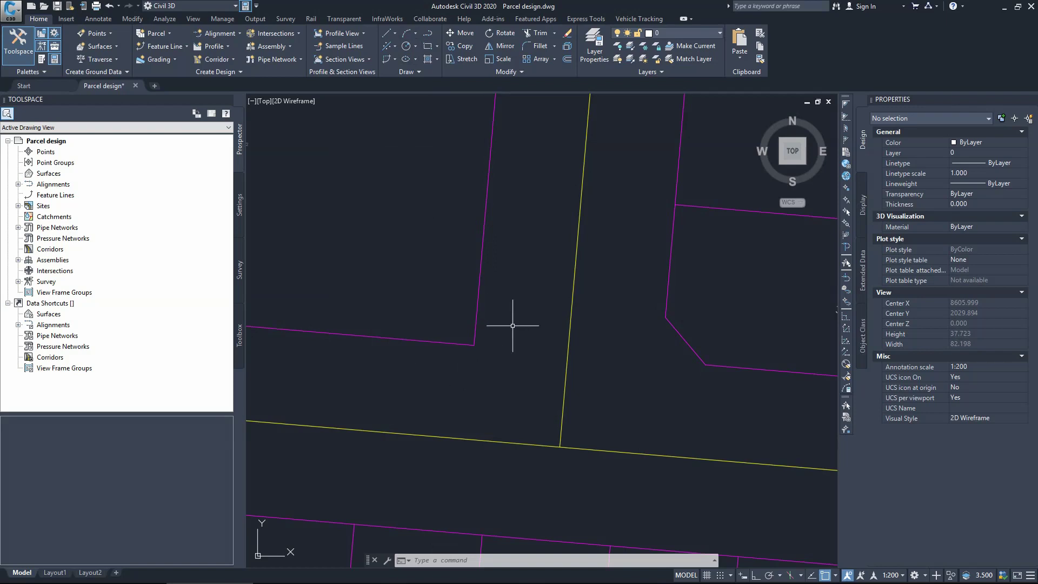
{"action": "scroll", "coordinate": [505, 360], "scroll_direction": "down", "scroll_amount": 2}
- Draw two 3-unit construction lines from lot 17's lower-right corner
{"action": "left_click", "coordinate": [395, 33]}
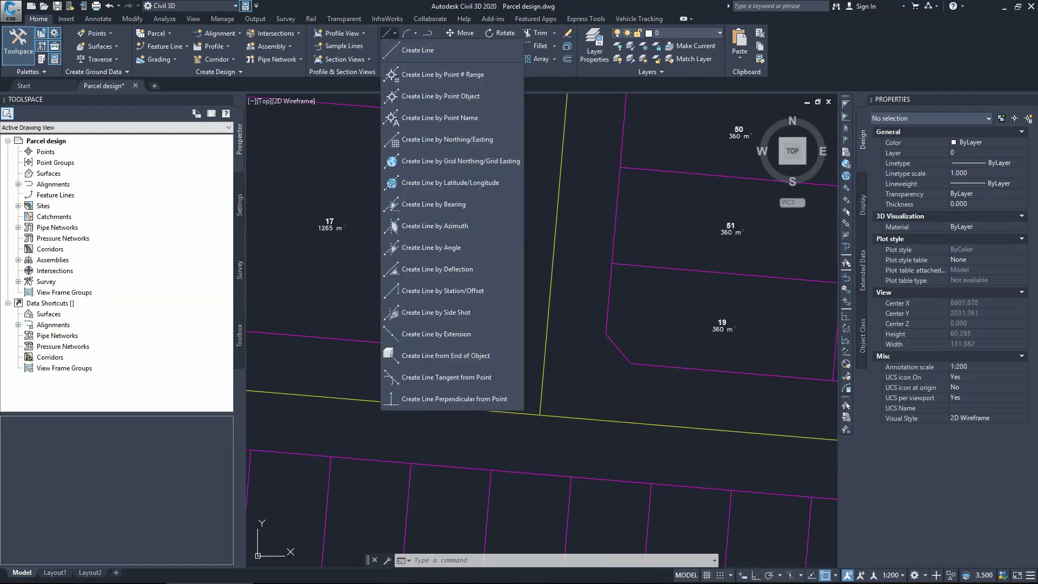
{"action": "left_click", "coordinate": [411, 46]}
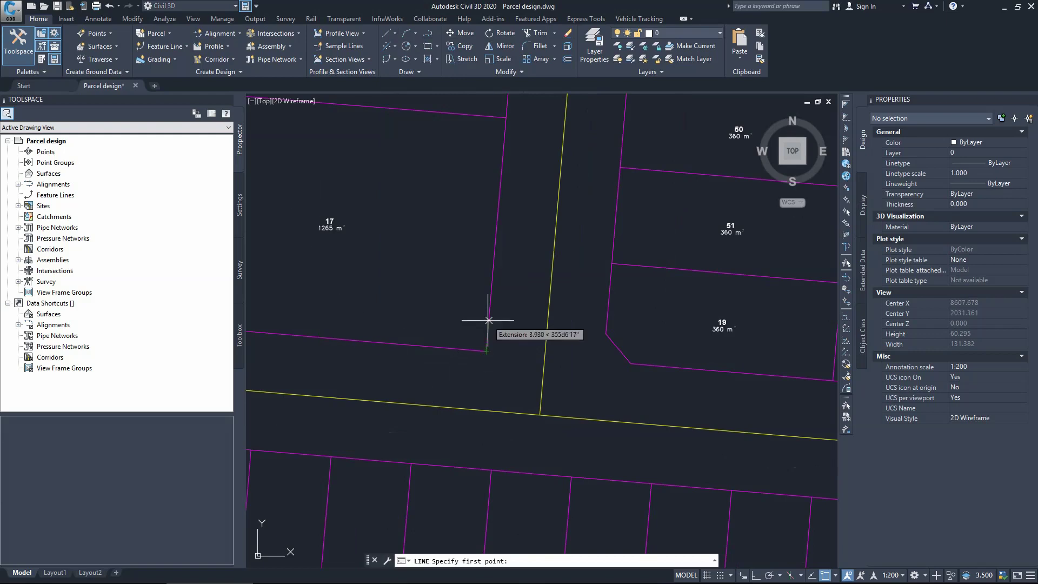
{"action": "left_click", "coordinate": [487, 350]}
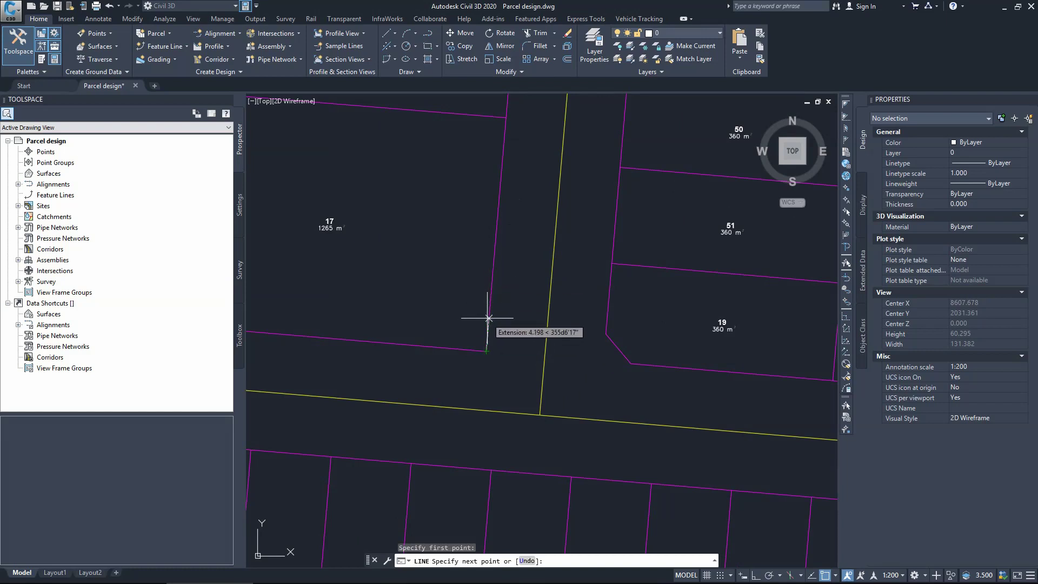
{"action": "type", "text": "3"}
{"action": "key", "text": "Return"}
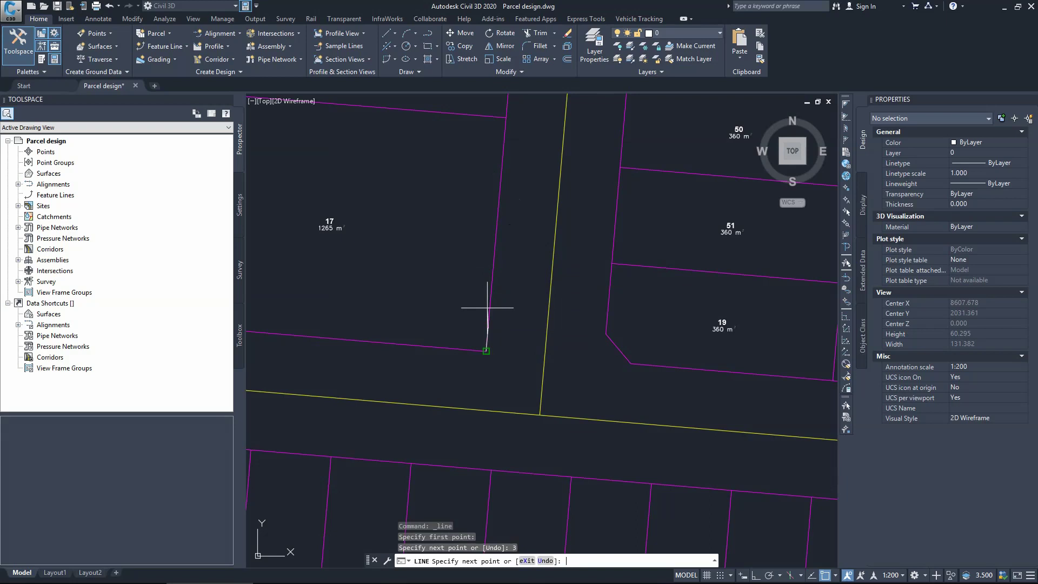
{"action": "scroll", "coordinate": [464, 346], "scroll_direction": "up", "scroll_amount": 6}
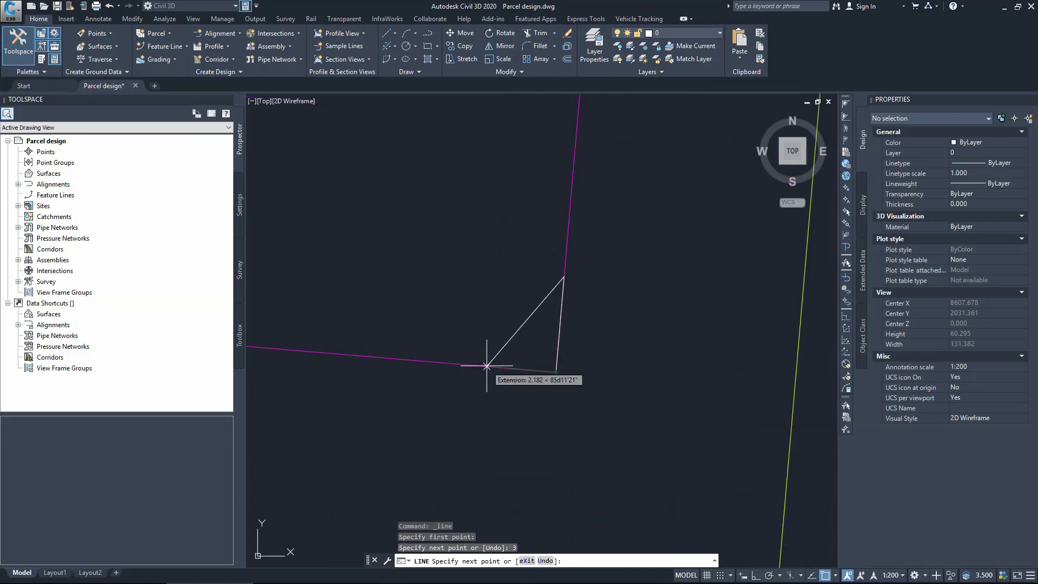
{"action": "type", "text": "3"}
{"action": "key", "text": "Return"}
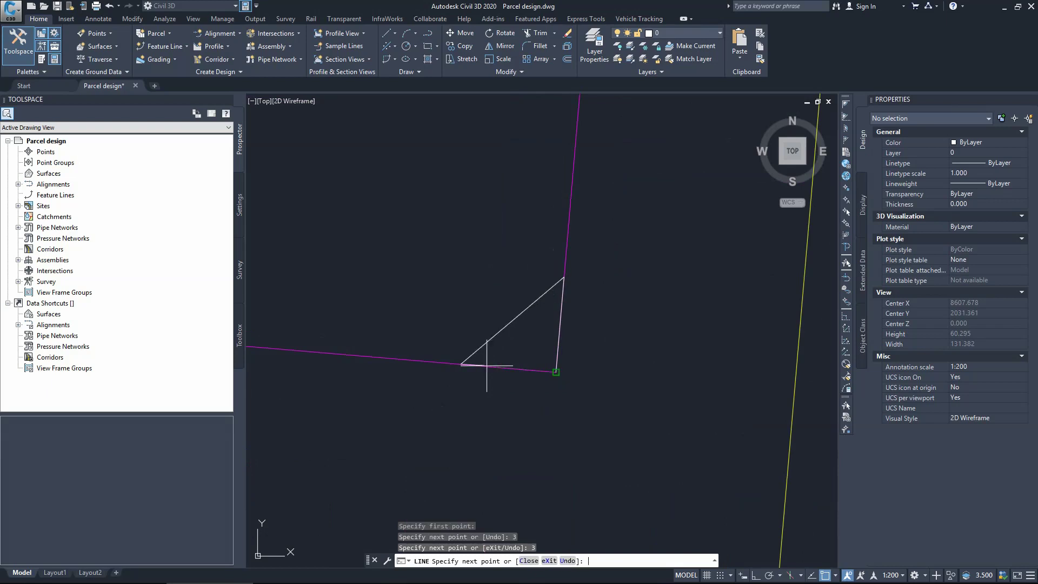
{"action": "key", "text": "Escape"}
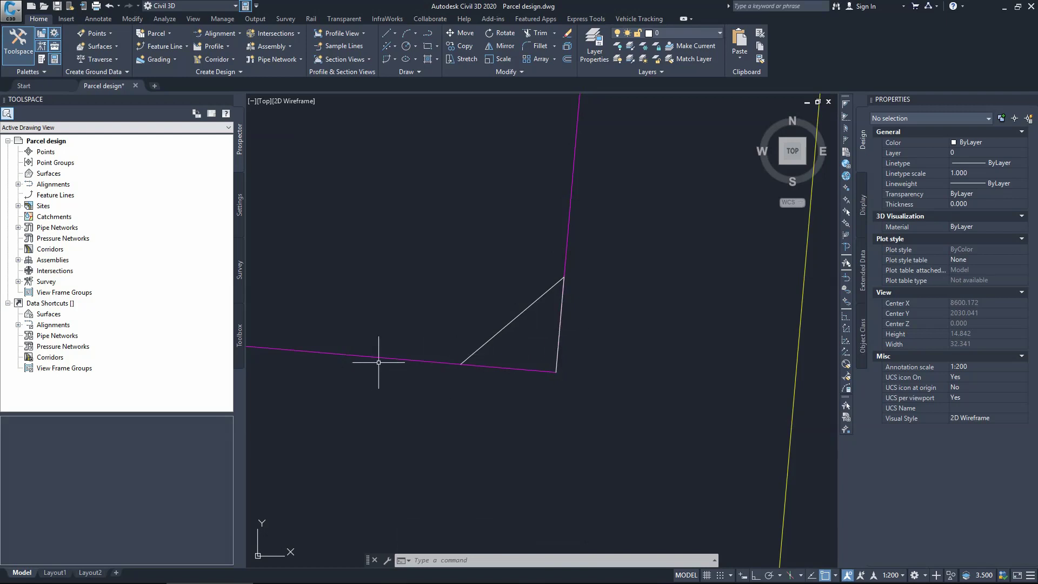
- Erase the vertical helper line at the corner, keeping the diagonal
{"action": "mouse_move", "coordinate": [368, 357]}
{"action": "left_click", "coordinate": [561, 309]}
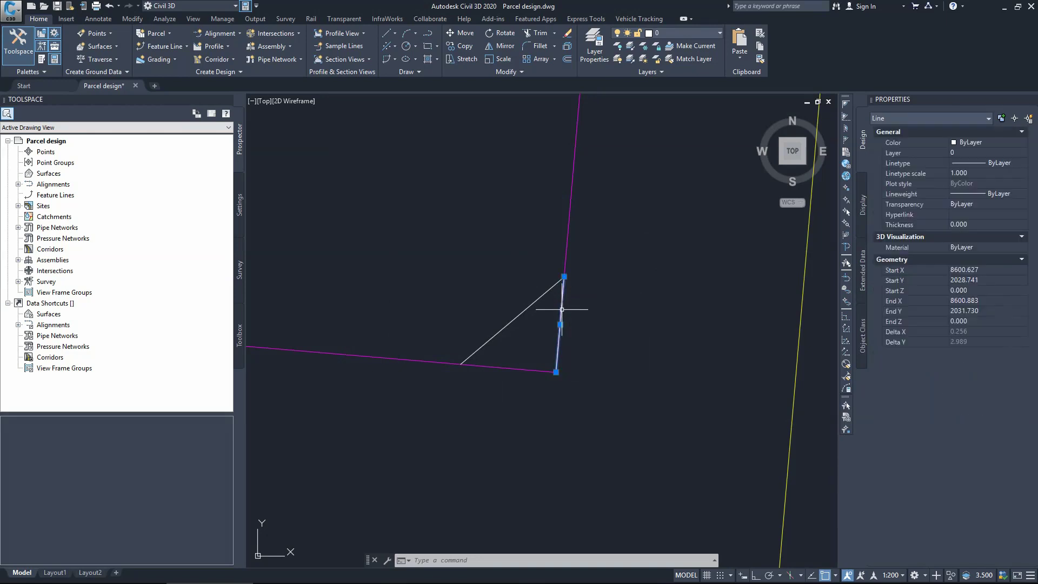
{"action": "key", "text": "Delete"}
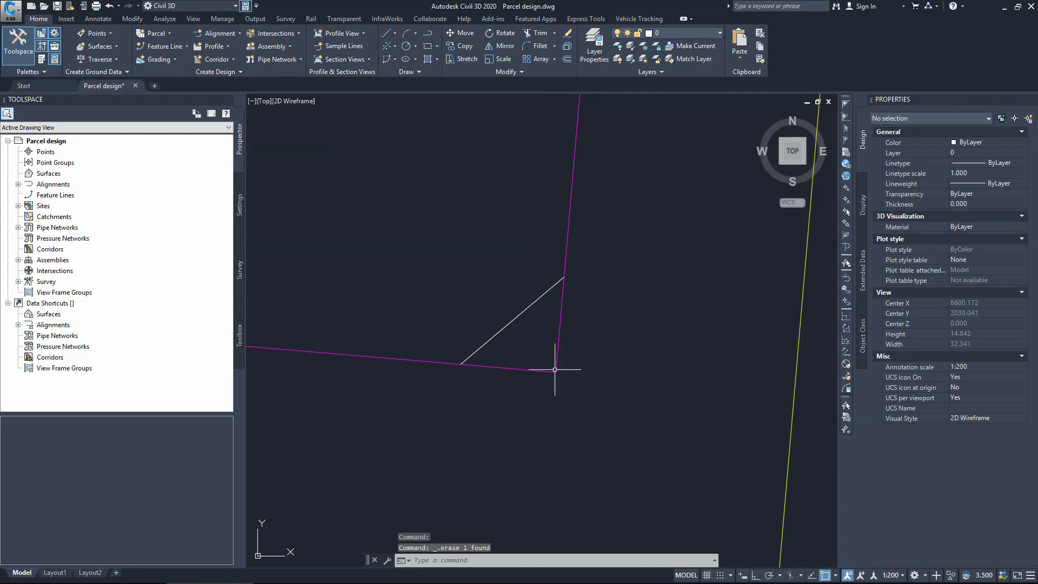
- Insert PIs on the lot boundary at both diagonal endpoints, each at elevation 0
{"action": "left_click", "coordinate": [566, 232]}
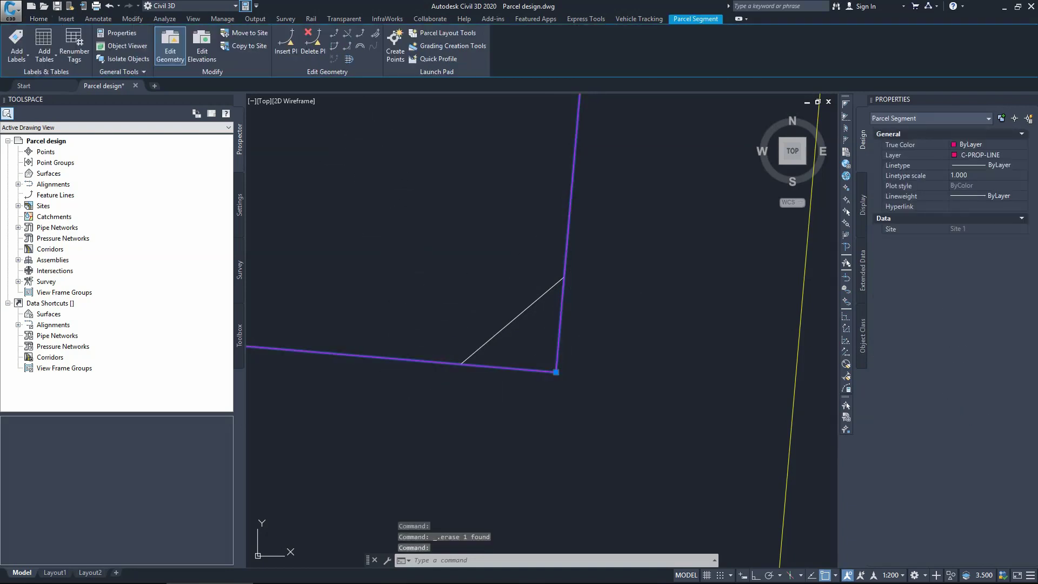
{"action": "left_click", "coordinate": [285, 42]}
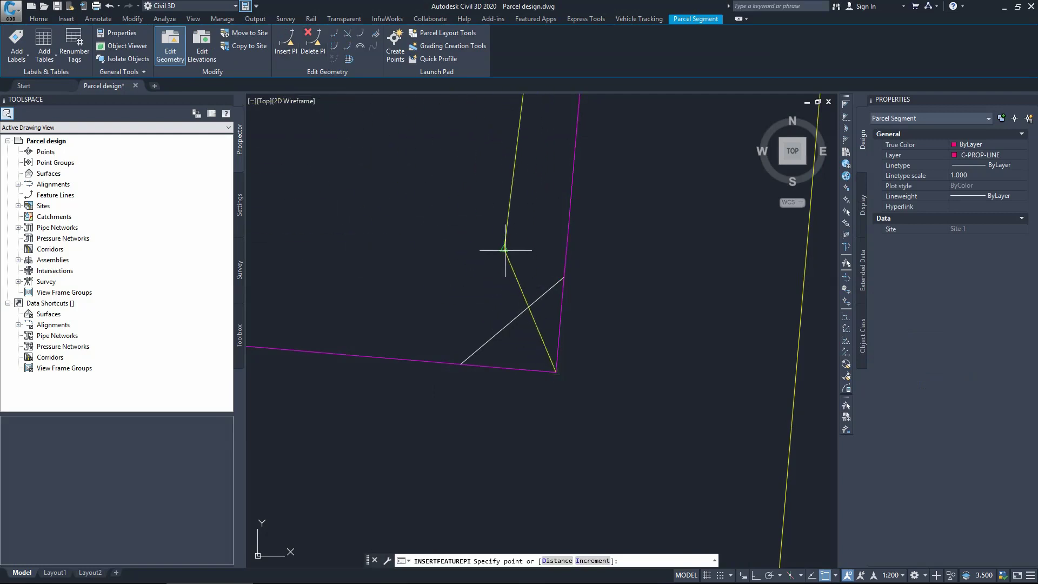
{"action": "left_click", "coordinate": [564, 277]}
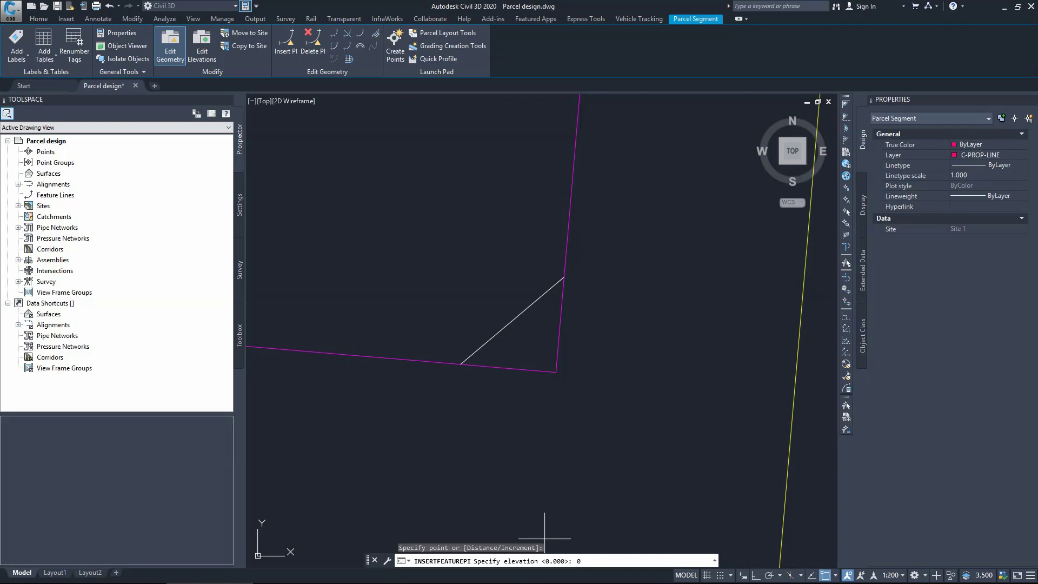
{"action": "key", "text": "Return"}
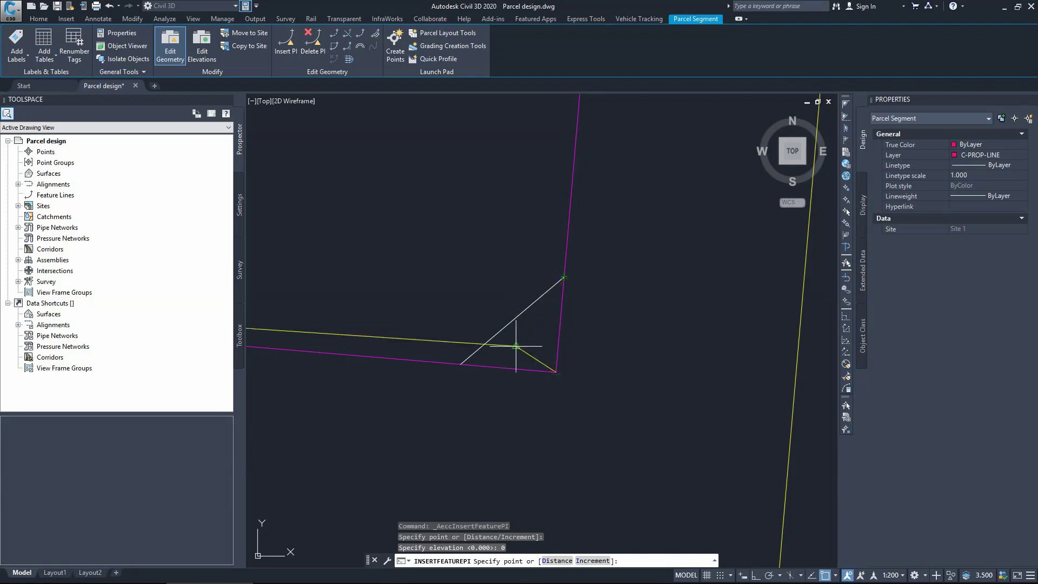
{"action": "left_click", "coordinate": [461, 364]}
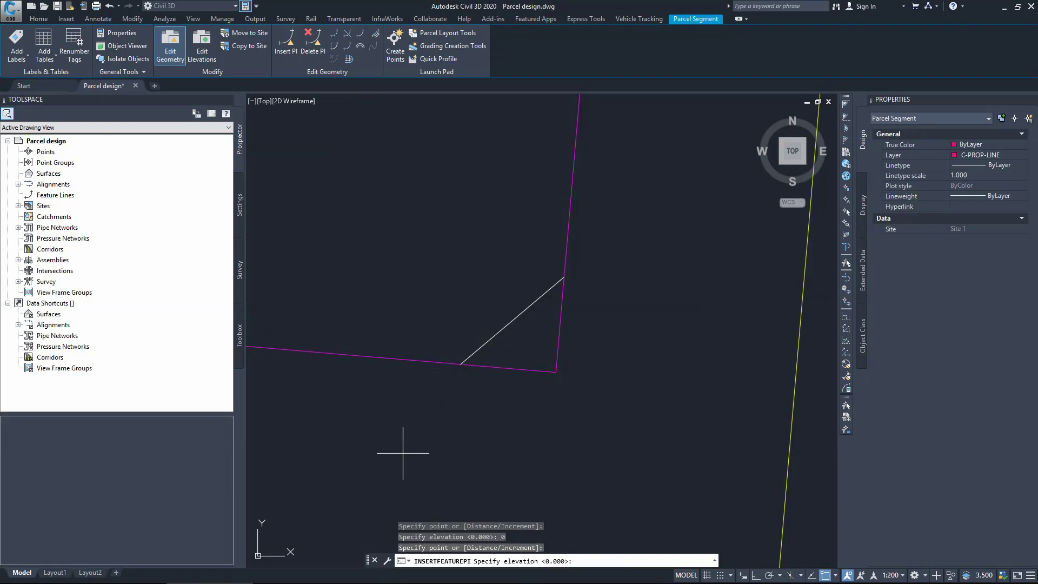
{"action": "key", "text": "Return"}
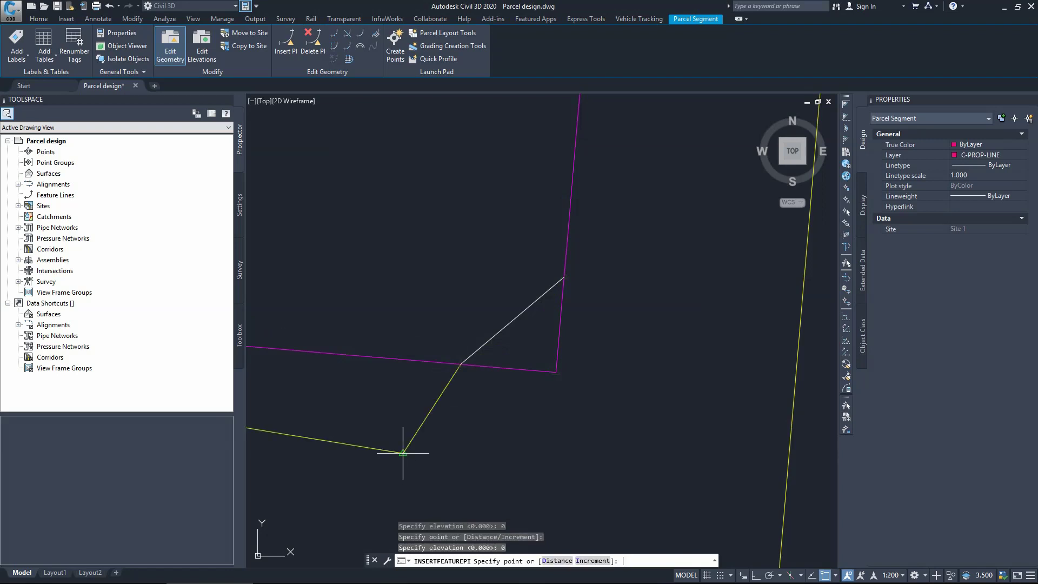
{"action": "key", "text": "Escape"}
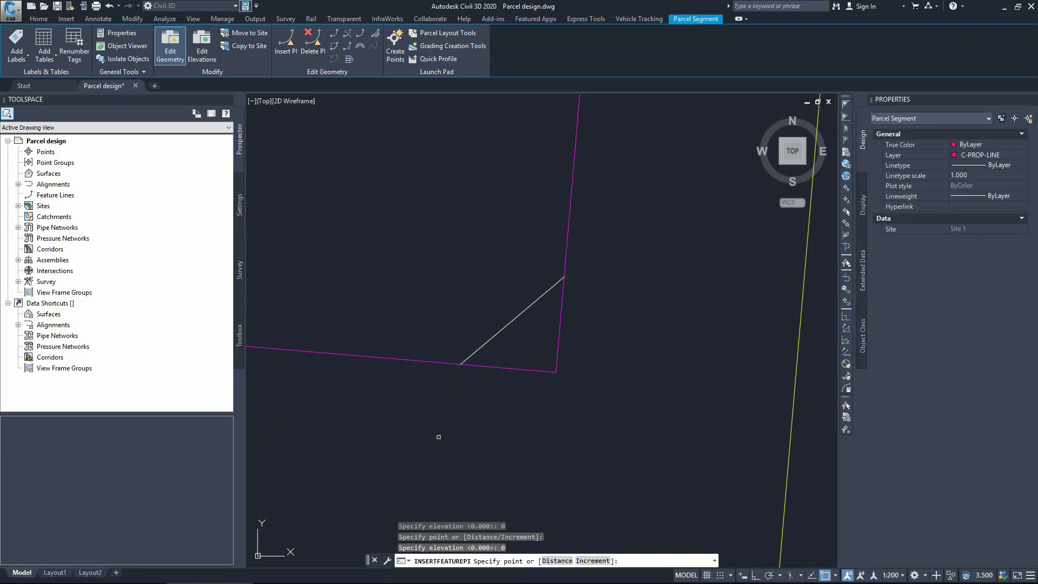
{"action": "key", "text": "Escape"}
{"action": "key", "text": "Escape"}
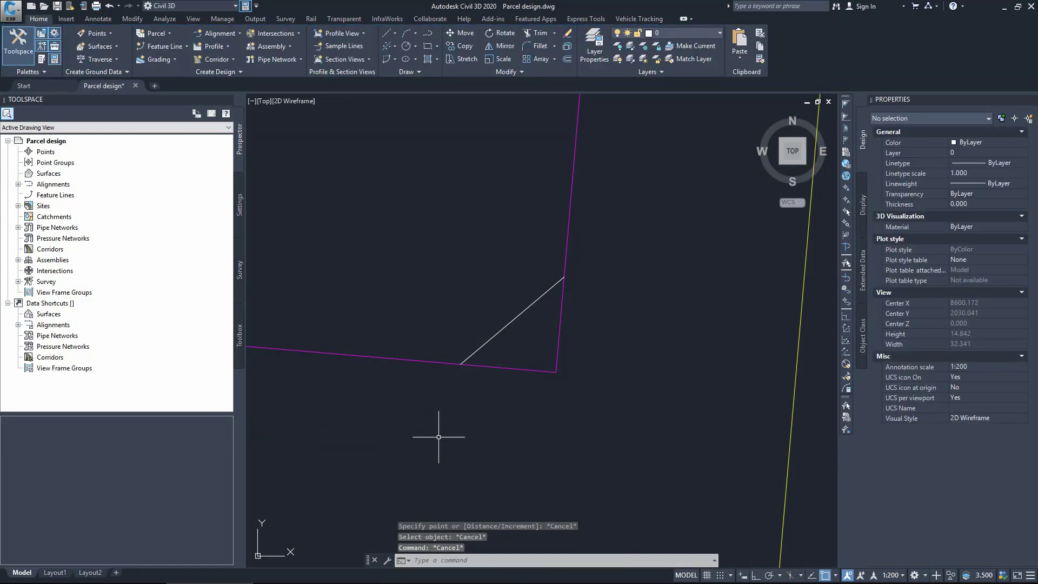
- Stretch the lot's corner vertex grip onto the diagonal's upper endpoint to chamfer it
{"action": "left_click", "coordinate": [418, 361]}
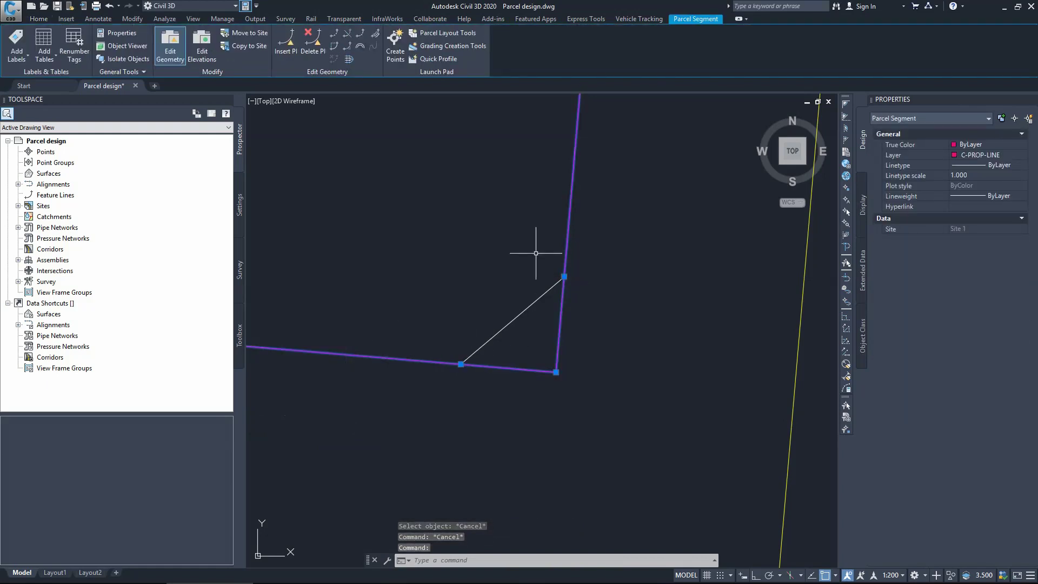
{"action": "left_click", "coordinate": [556, 372]}
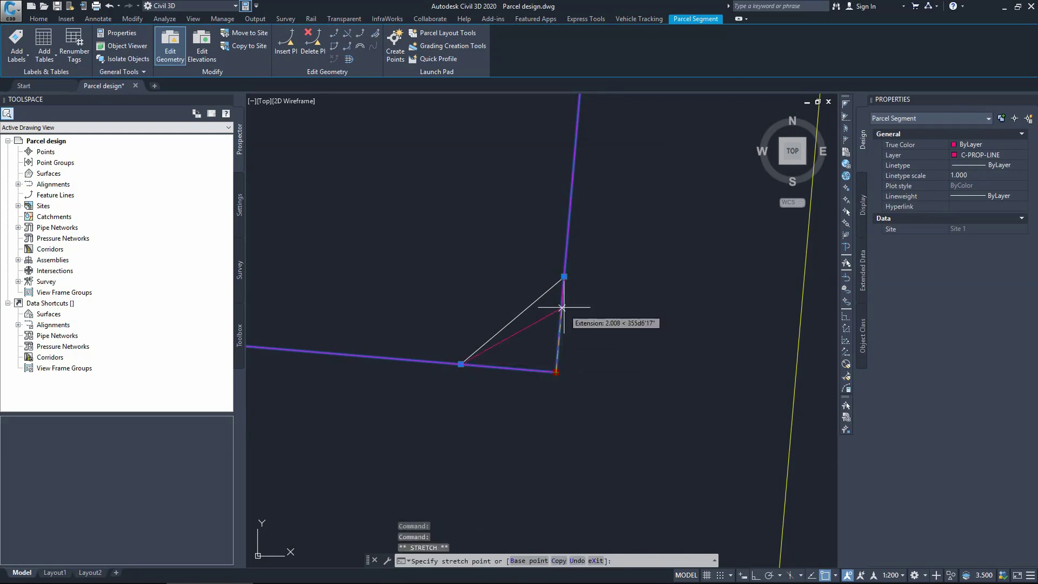
{"action": "left_click", "coordinate": [564, 277]}
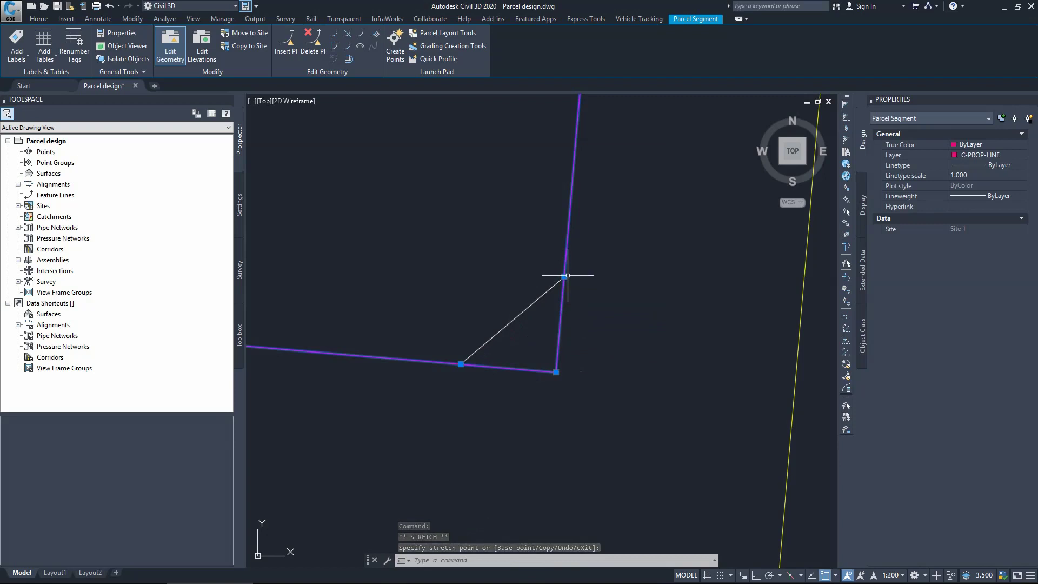
{"action": "left_click", "coordinate": [564, 276]}
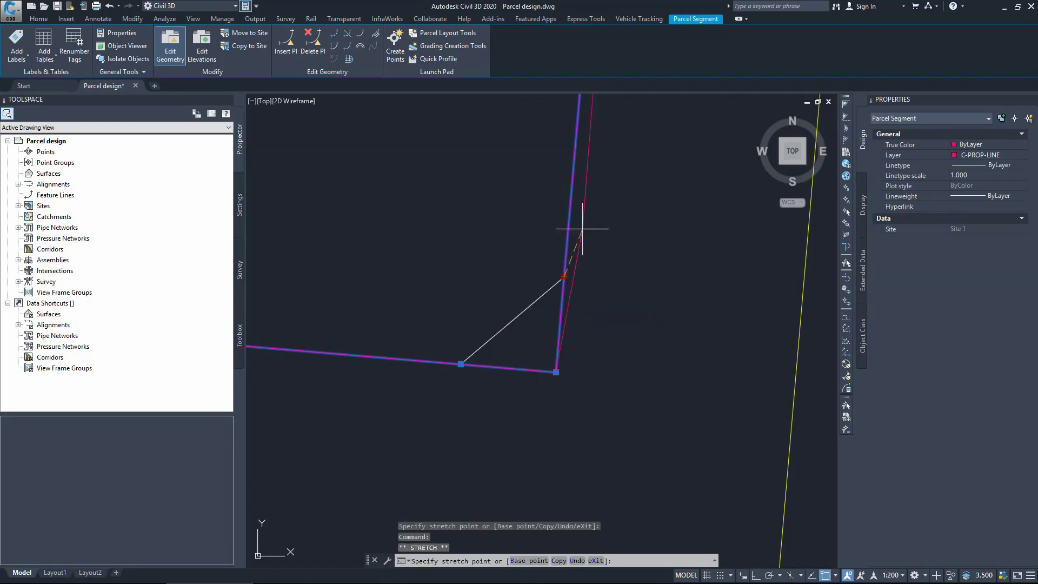
{"action": "left_click", "coordinate": [570, 212]}
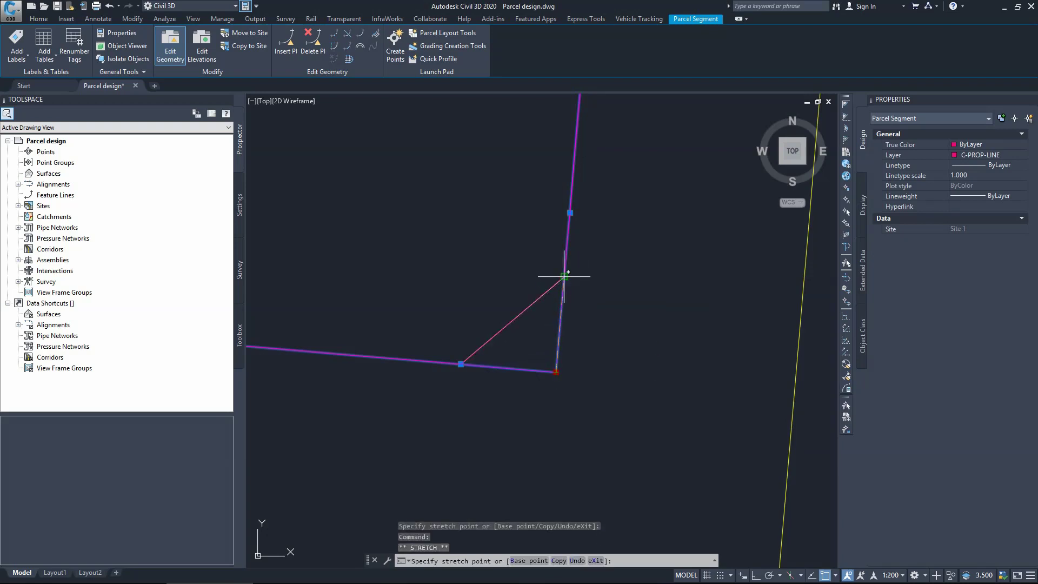
{"action": "left_click", "coordinate": [564, 277]}
{"action": "key", "text": "Escape"}
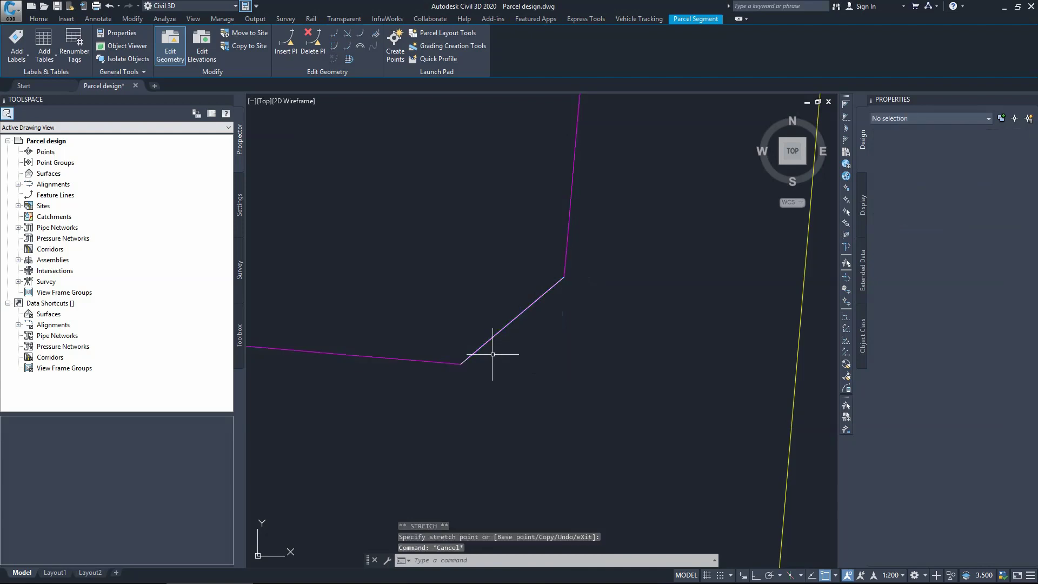
- Select the chamfered lot and zoom out to check it among nearby lots
{"action": "left_click", "coordinate": [437, 361]}
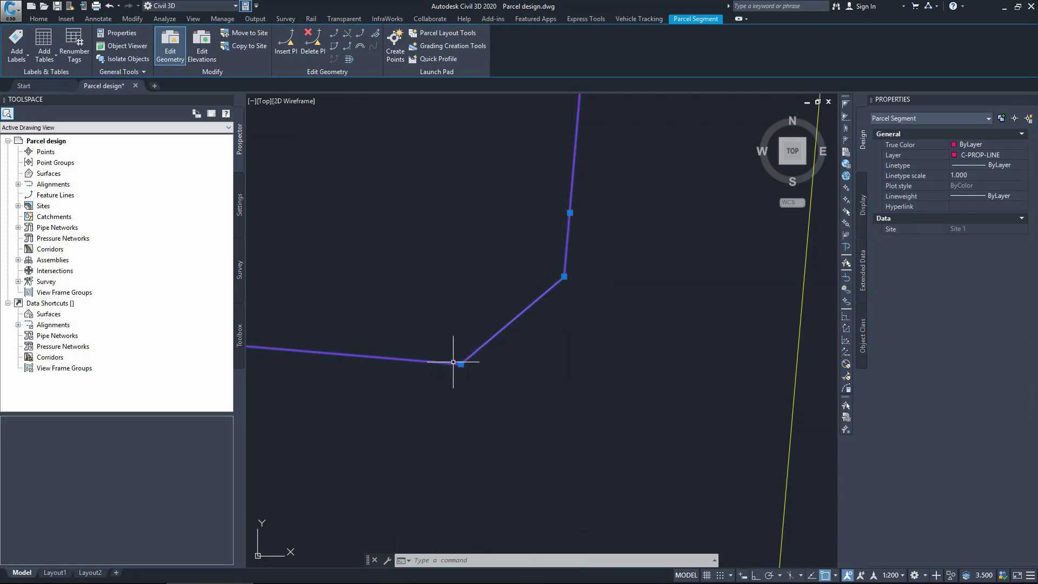
{"action": "scroll", "coordinate": [508, 372], "scroll_direction": "down", "scroll_amount": 4}
{"action": "scroll", "coordinate": [509, 372], "scroll_direction": "down", "scroll_amount": 4}
{"action": "scroll", "coordinate": [486, 364], "scroll_direction": "up", "scroll_amount": 2}
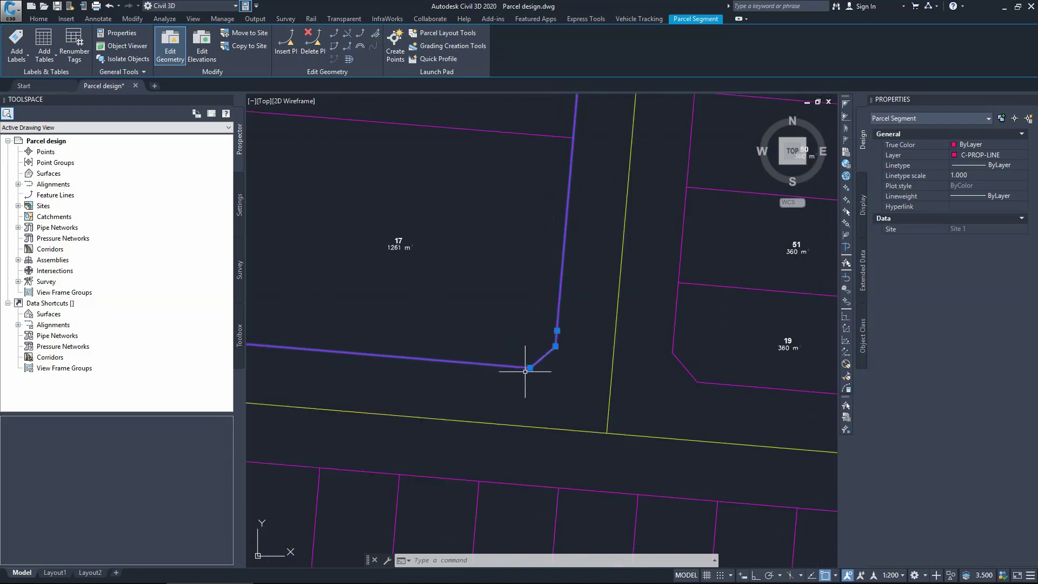
{"action": "scroll", "coordinate": [556, 346], "scroll_direction": "down", "scroll_amount": 2}
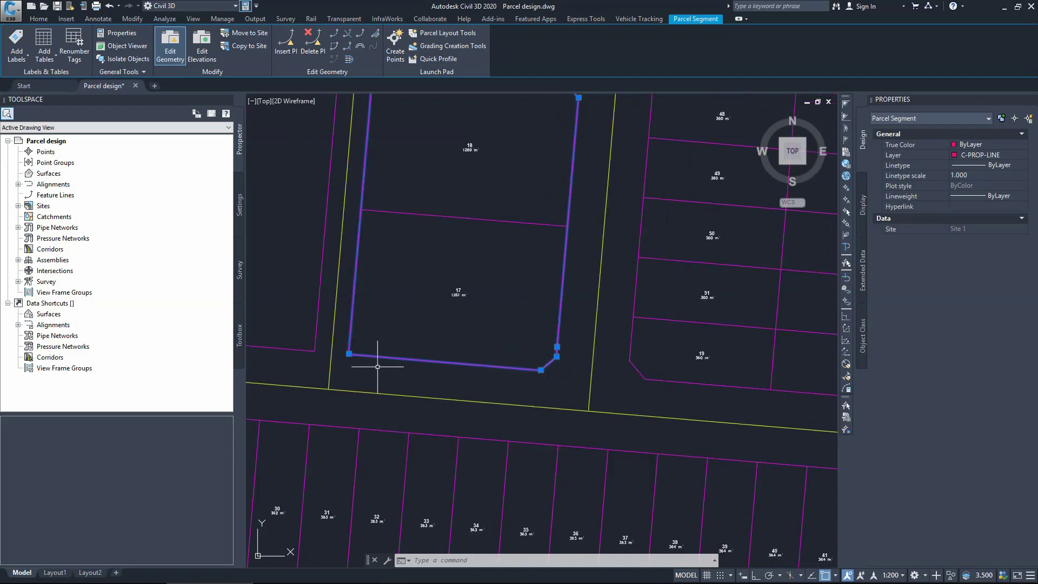
{"action": "scroll", "coordinate": [519, 360], "scroll_direction": "up", "scroll_amount": 4}
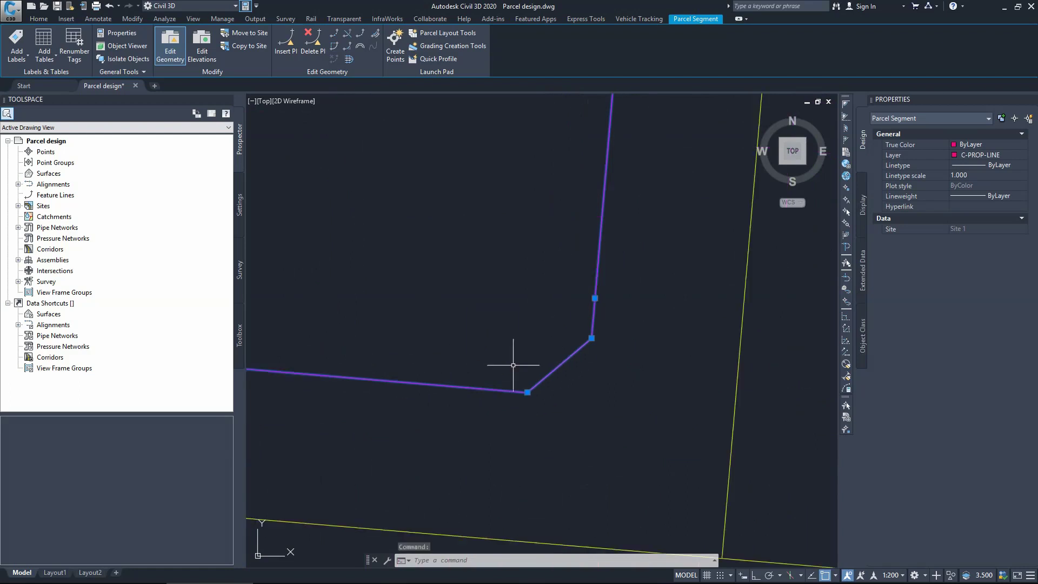
- Window-select the white diagonal construction line and delete it
{"action": "left_click", "coordinate": [487, 363]}
{"action": "key", "text": "Escape"}
{"action": "key", "text": "Escape"}
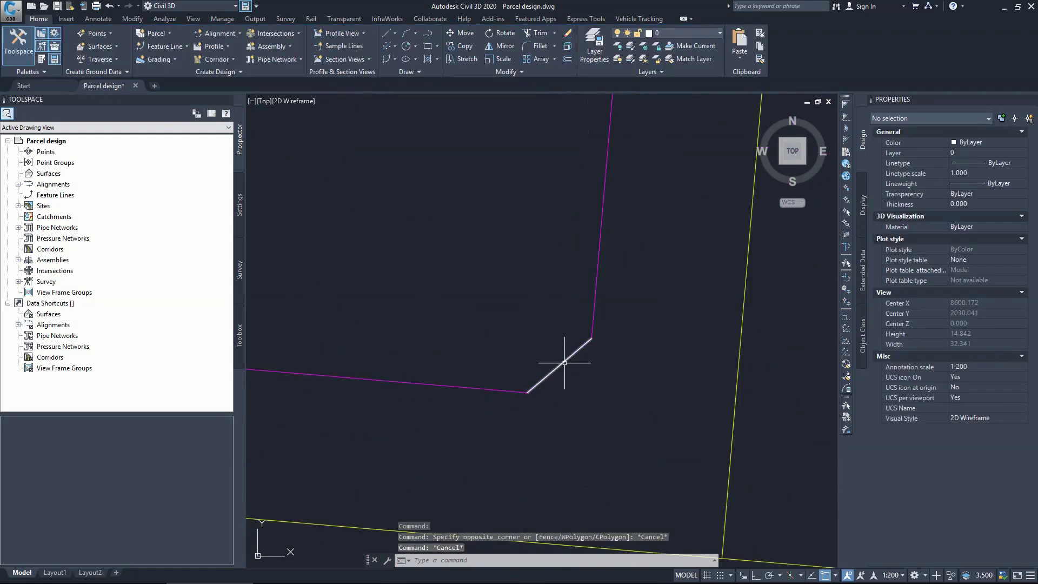
{"action": "key", "text": "Escape"}
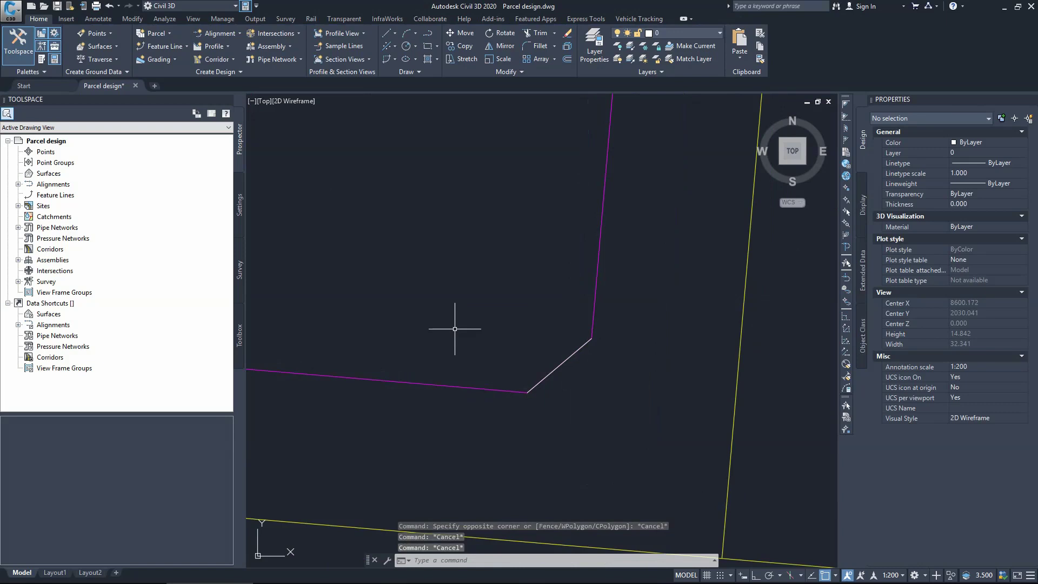
{"action": "left_click", "coordinate": [456, 262]}
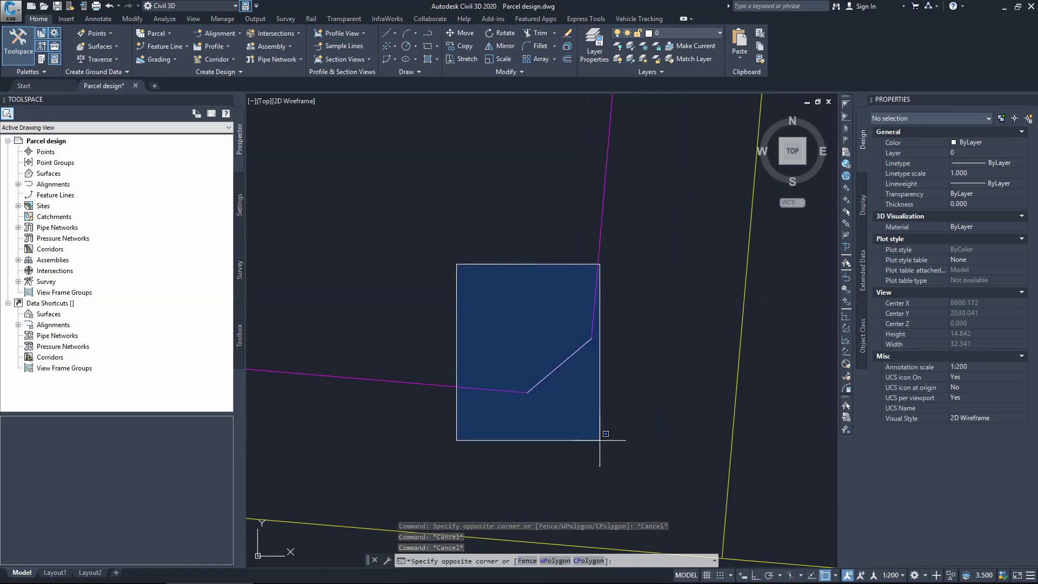
{"action": "left_click", "coordinate": [651, 439]}
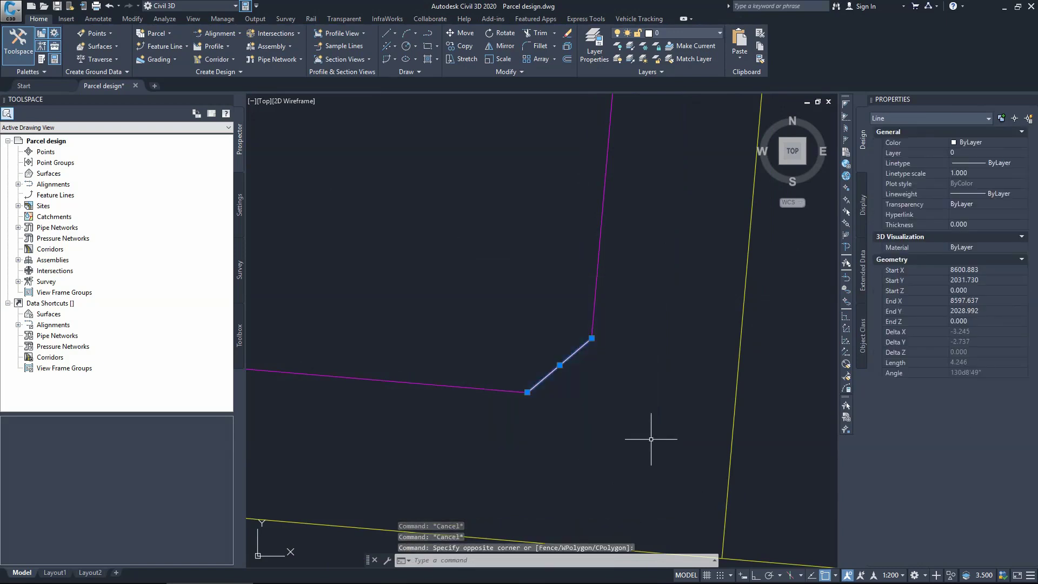
{"action": "key", "text": "Delete"}
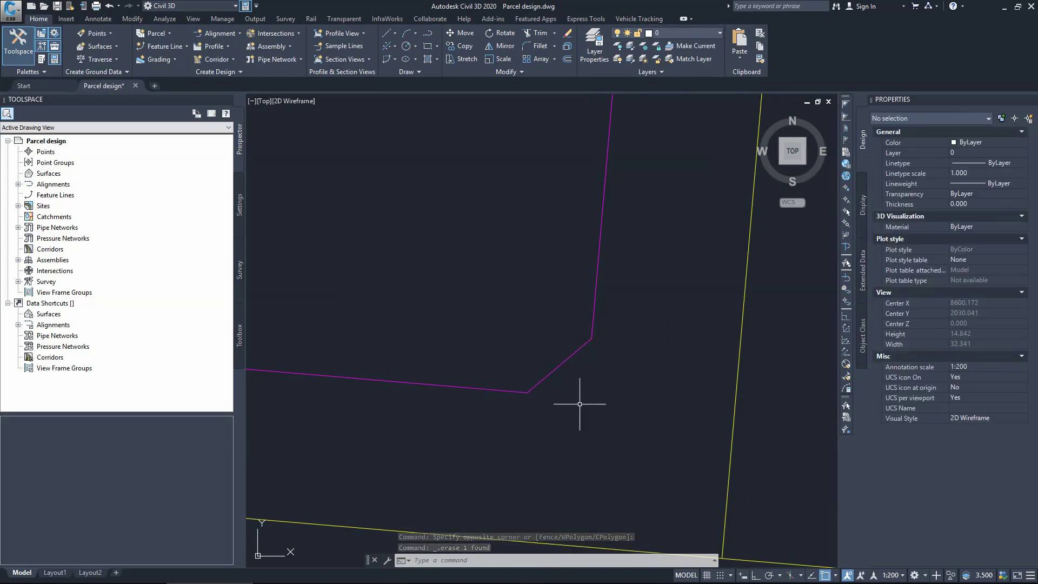
{"action": "scroll", "coordinate": [591, 432], "scroll_direction": "down", "scroll_amount": 5}
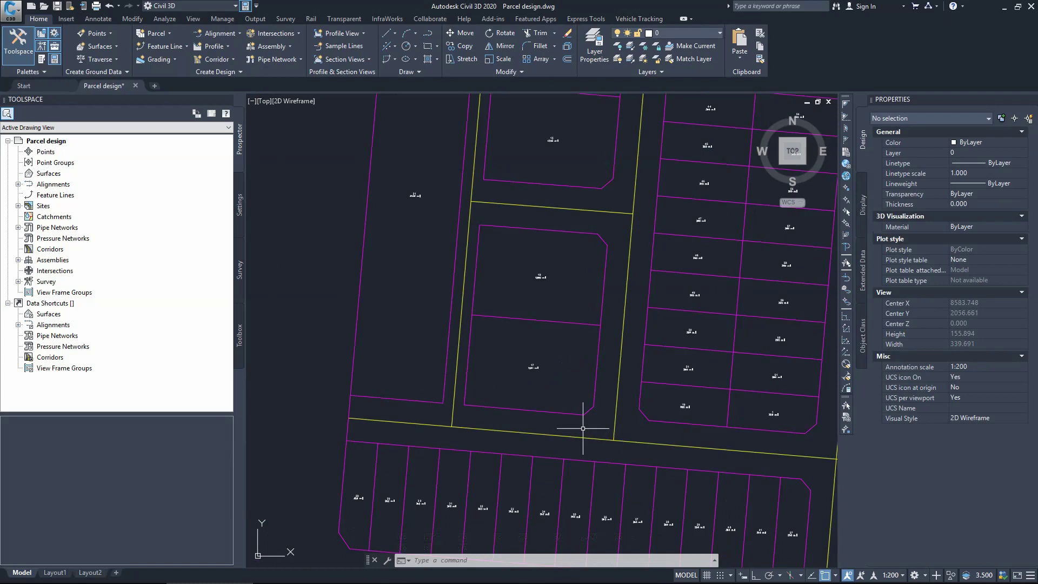
- Draw a short line from lot 18's northwest corner along its top edge
{"action": "scroll", "coordinate": [485, 226], "scroll_direction": "up", "scroll_amount": 5}
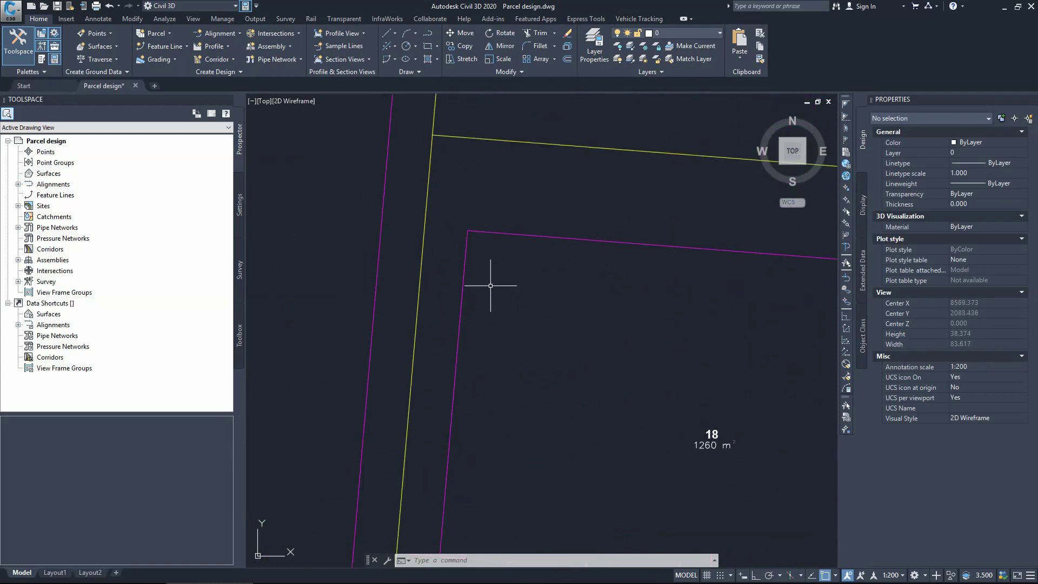
{"action": "left_click", "coordinate": [395, 33]}
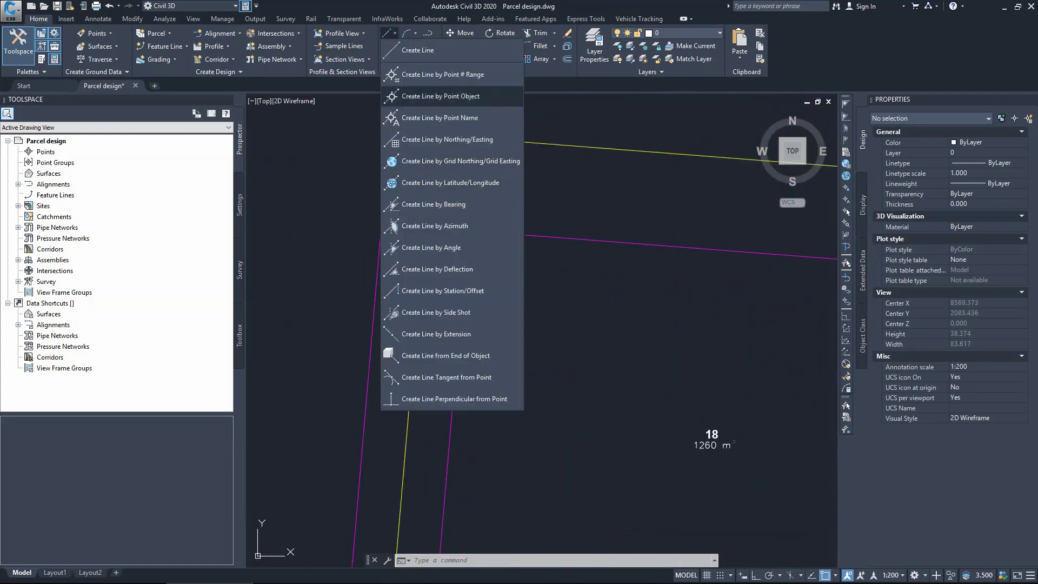
{"action": "left_click", "coordinate": [432, 50]}
{"action": "left_click", "coordinate": [467, 231]}
{"action": "scroll", "coordinate": [447, 256], "scroll_direction": "down", "scroll_amount": 1}
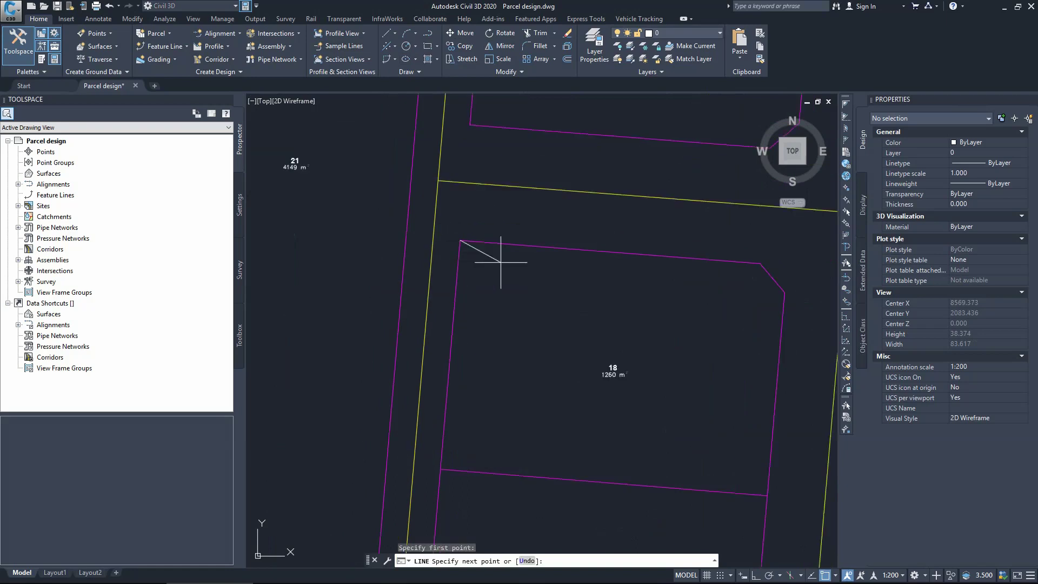
{"action": "left_click", "coordinate": [610, 252]}
{"action": "key", "text": "Escape"}
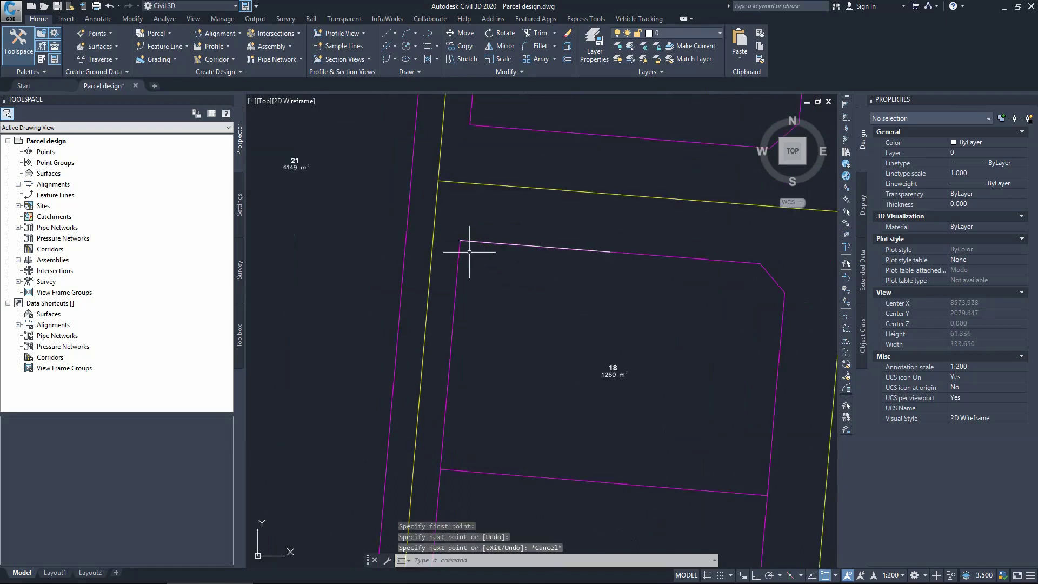
- Repeat LINE to draw a second short line down lot 18's left edge
{"action": "right_click", "coordinate": [469, 252]}
{"action": "left_click", "coordinate": [478, 258]}
{"action": "left_click", "coordinate": [460, 241]}
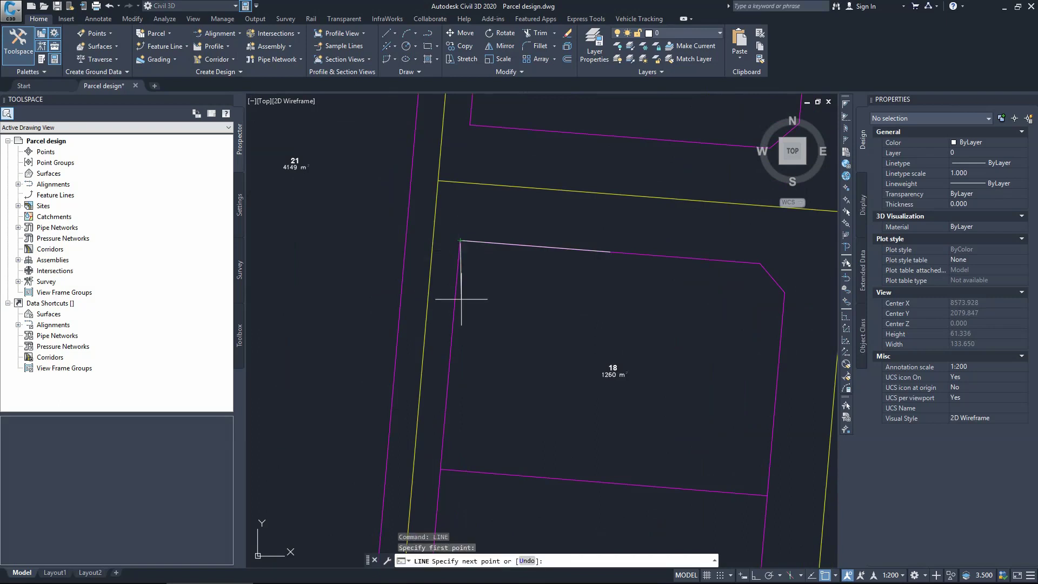
{"action": "left_click", "coordinate": [451, 355]}
{"action": "key", "text": "Escape"}
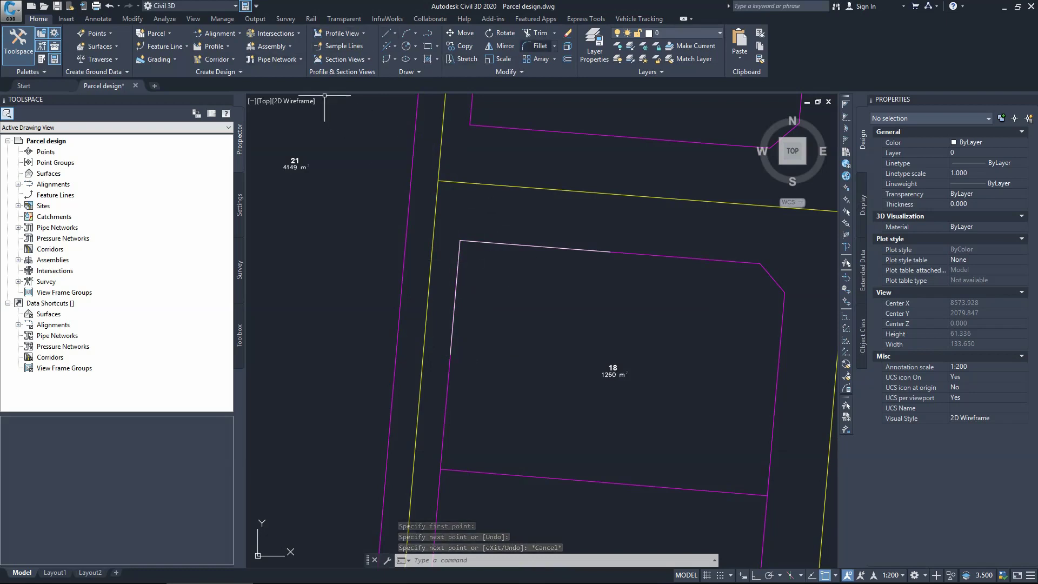
{"action": "left_click", "coordinate": [567, 58]}
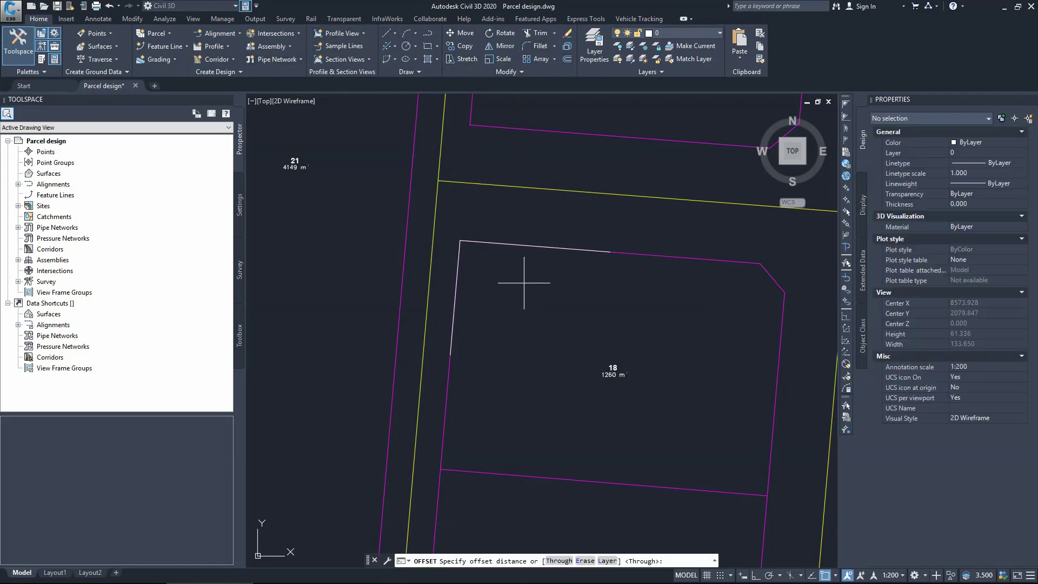
- Offset the left and top corner lines 3 units into lot 18
{"action": "type", "text": "3"}
{"action": "key", "text": "Return"}
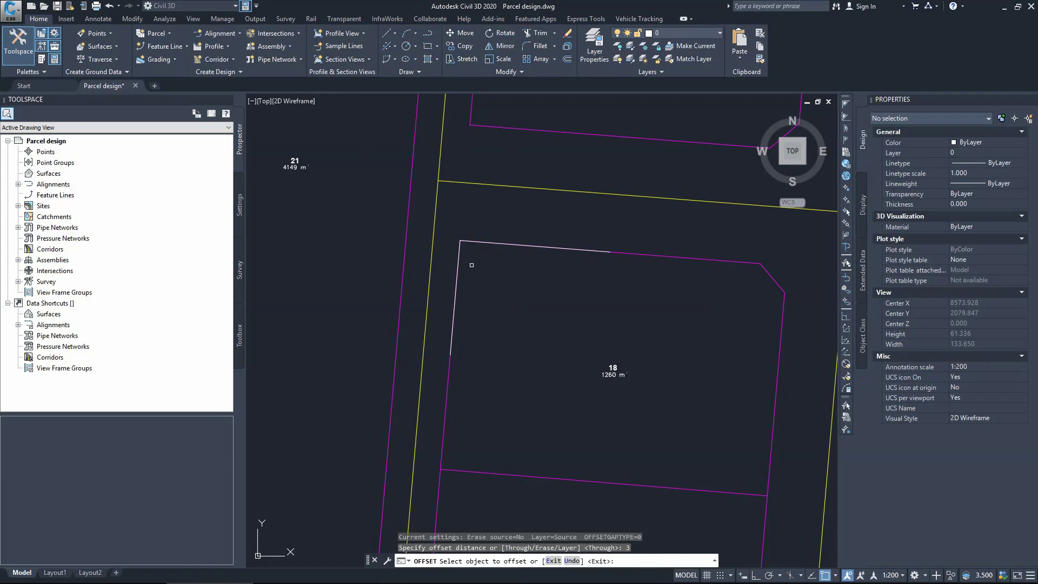
{"action": "left_click", "coordinate": [457, 270]}
{"action": "left_click", "coordinate": [538, 267]}
{"action": "left_click", "coordinate": [533, 247]}
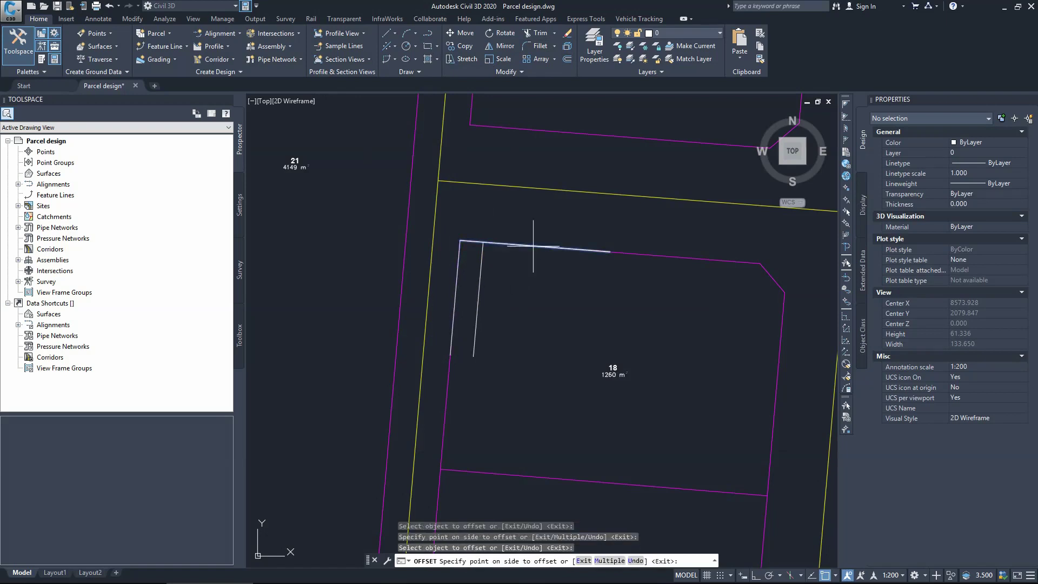
{"action": "left_click", "coordinate": [528, 266]}
{"action": "key", "text": "Escape"}
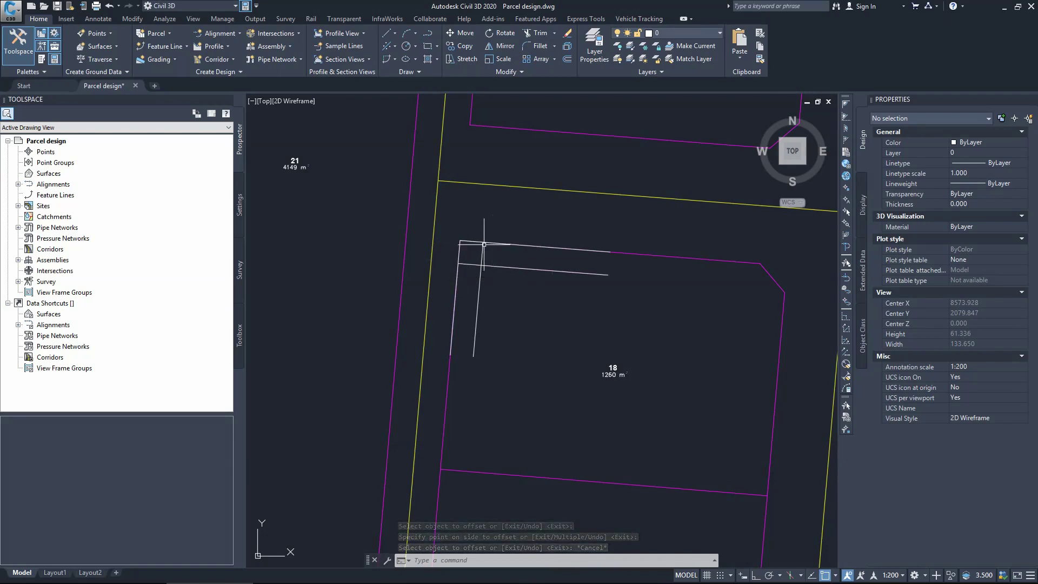
{"action": "scroll", "coordinate": [484, 244], "scroll_direction": "up", "scroll_amount": 12}
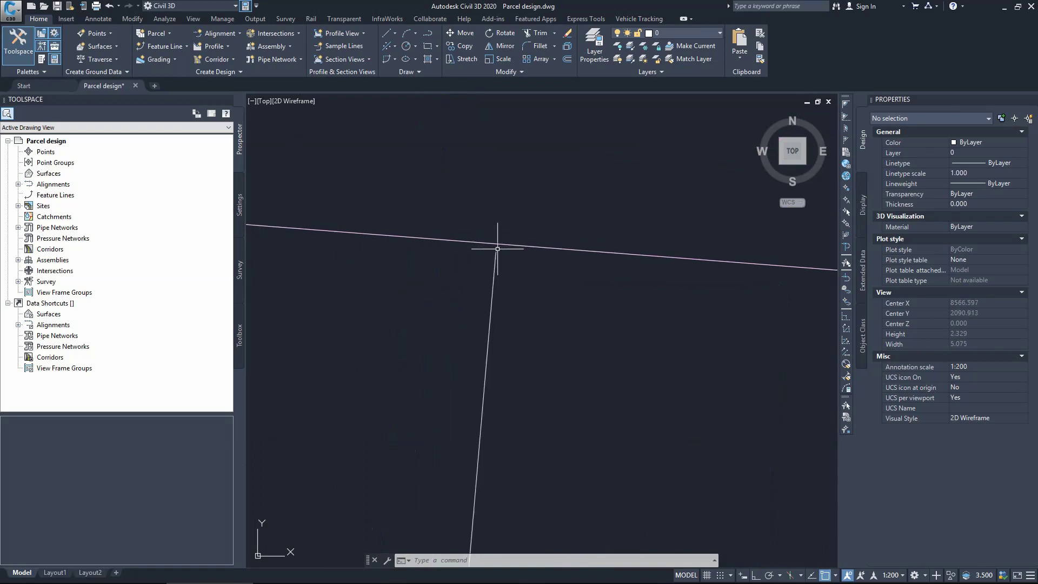
{"action": "scroll", "coordinate": [497, 248], "scroll_direction": "up", "scroll_amount": 6}
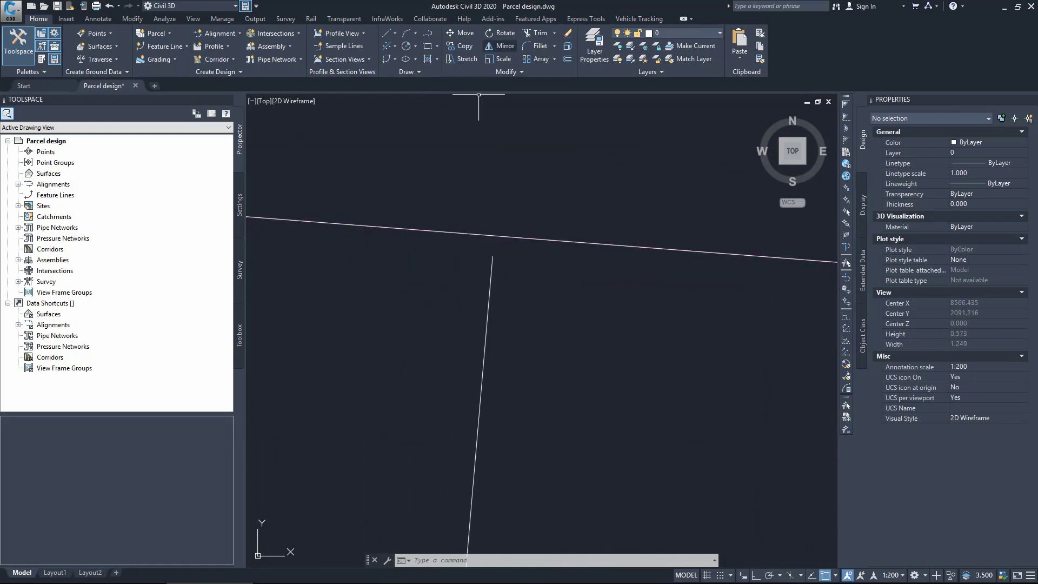
- Extend the vertical copy to the top edge and the horizontal copy to the left edge
{"action": "left_click", "coordinate": [554, 33]}
{"action": "left_click", "coordinate": [550, 71]}
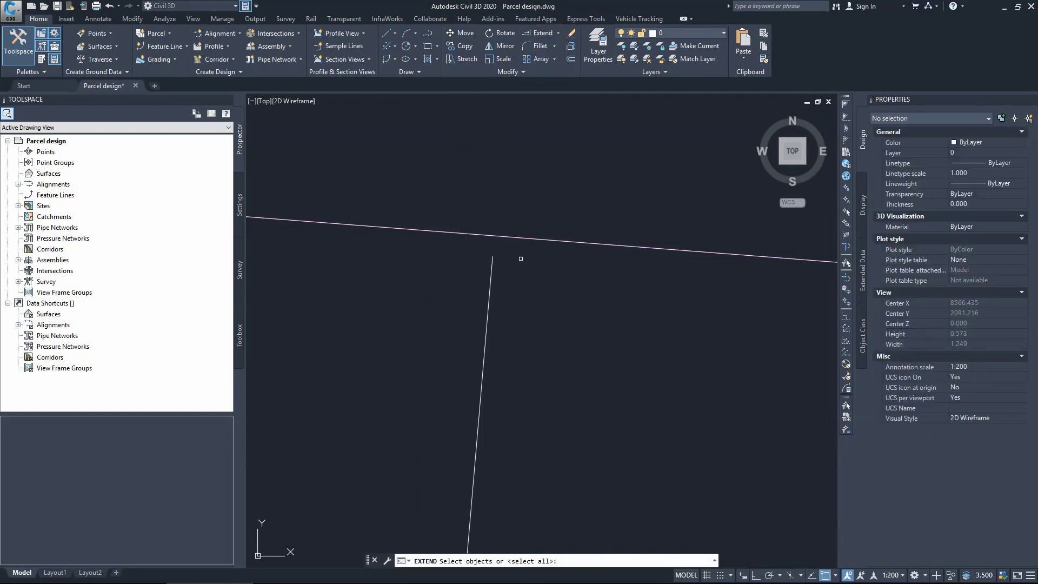
{"action": "left_click", "coordinate": [520, 260]}
{"action": "left_click", "coordinate": [463, 291]}
{"action": "scroll", "coordinate": [462, 292], "scroll_direction": "down", "scroll_amount": 3}
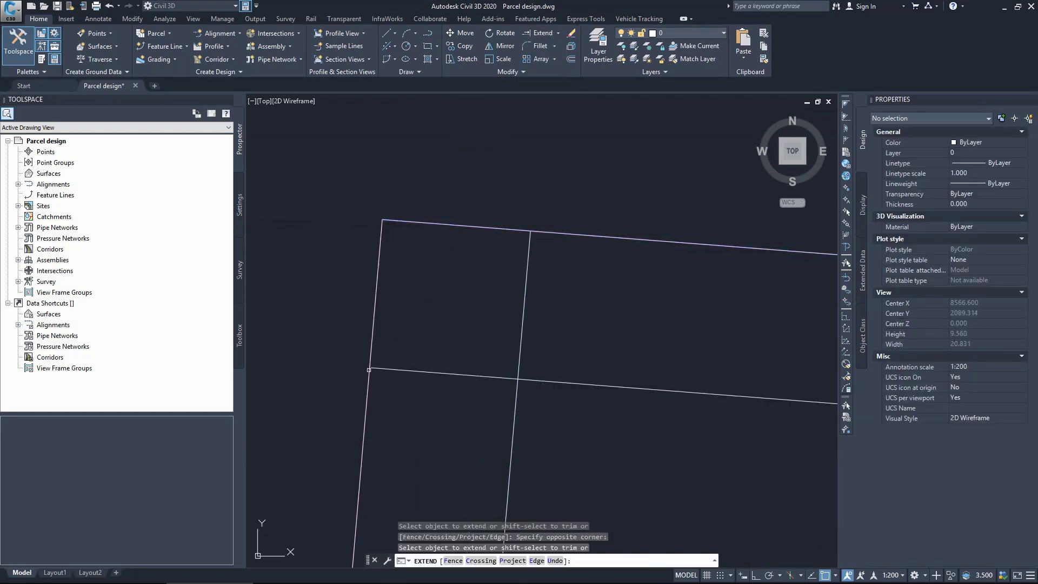
{"action": "middle_click_drag", "start_coordinate": [557, 222], "coordinate": [404, 356]}
{"action": "left_click", "coordinate": [403, 356]}
{"action": "left_click", "coordinate": [375, 378]}
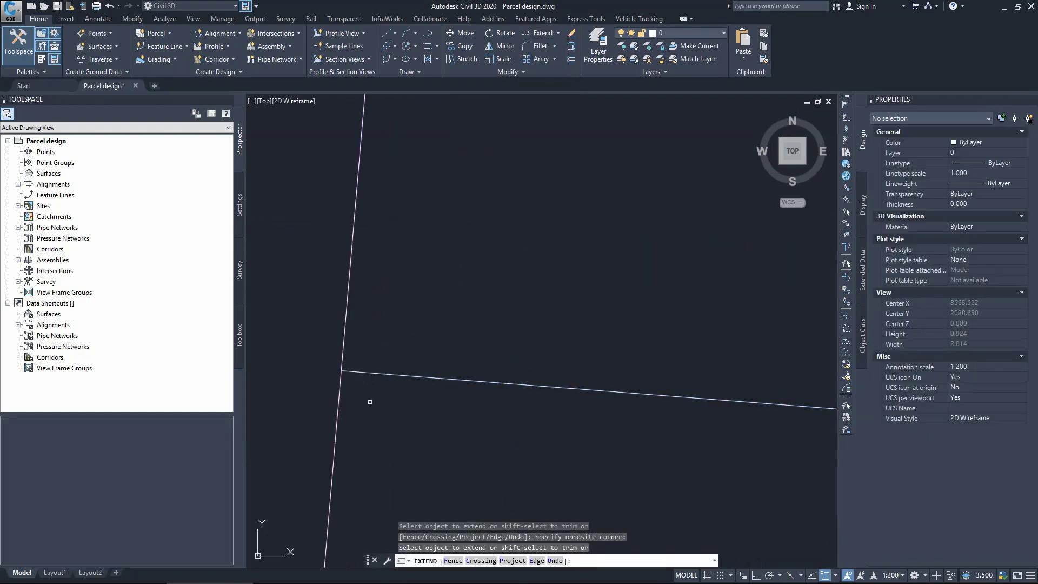
{"action": "right_click", "coordinate": [380, 392]}
{"action": "left_click", "coordinate": [406, 398]}
{"action": "scroll", "coordinate": [406, 285], "scroll_direction": "down", "scroll_amount": 2}
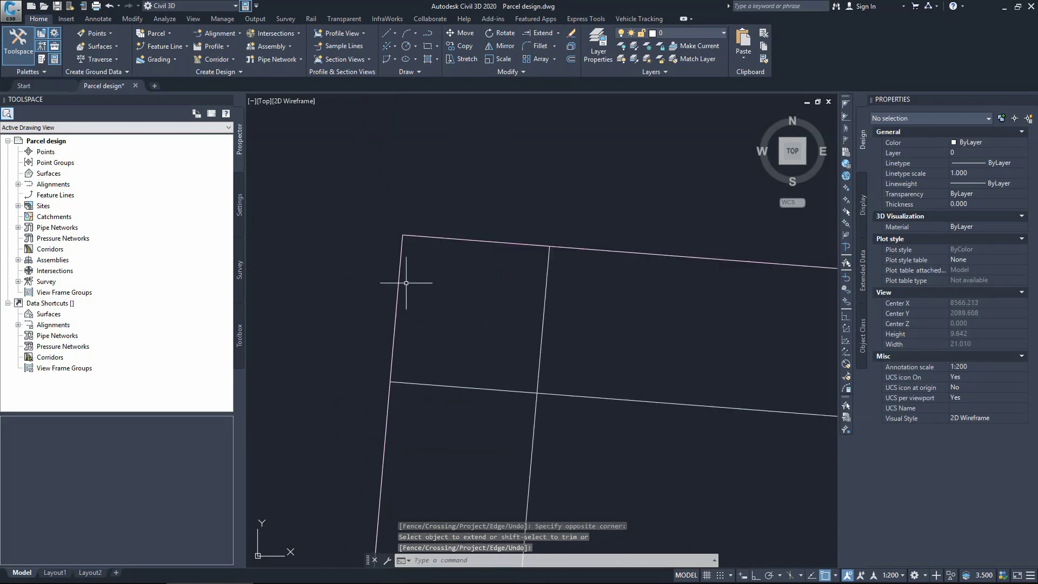
{"action": "scroll", "coordinate": [399, 249], "scroll_direction": "up", "scroll_amount": 4}
{"action": "scroll", "coordinate": [406, 260], "scroll_direction": "down", "scroll_amount": 10}
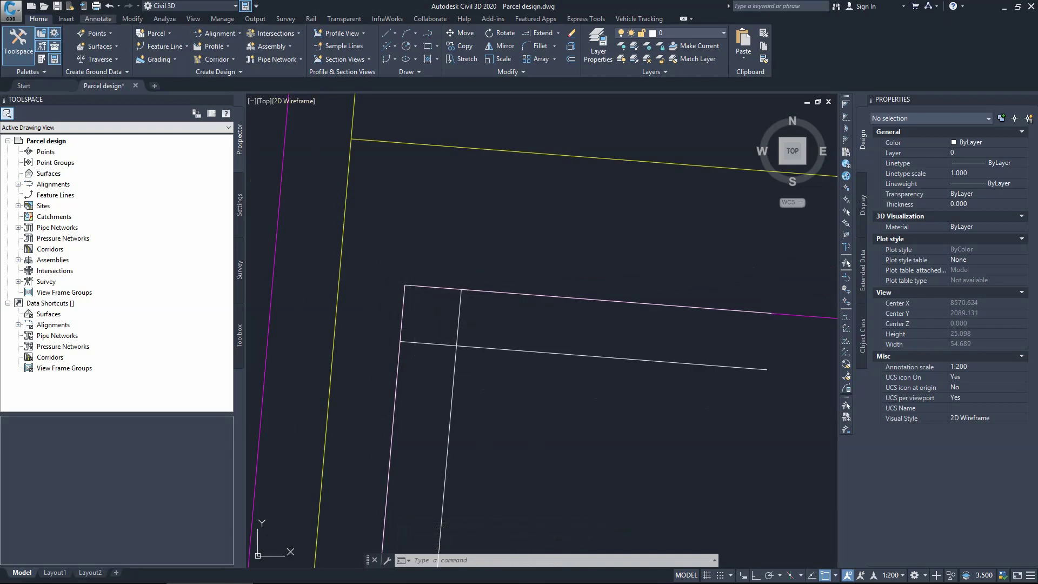
{"action": "left_click", "coordinate": [157, 33]}
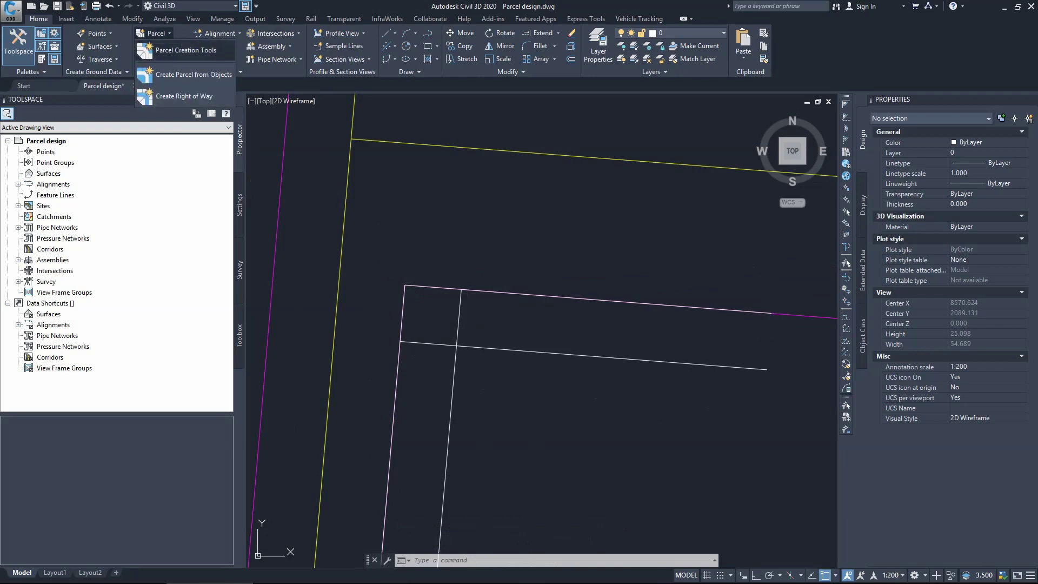
- Cut lot 18's corner with a Fixed Line lot line between the offset points, forming 5 m² parcel 62
{"action": "left_click", "coordinate": [179, 57]}
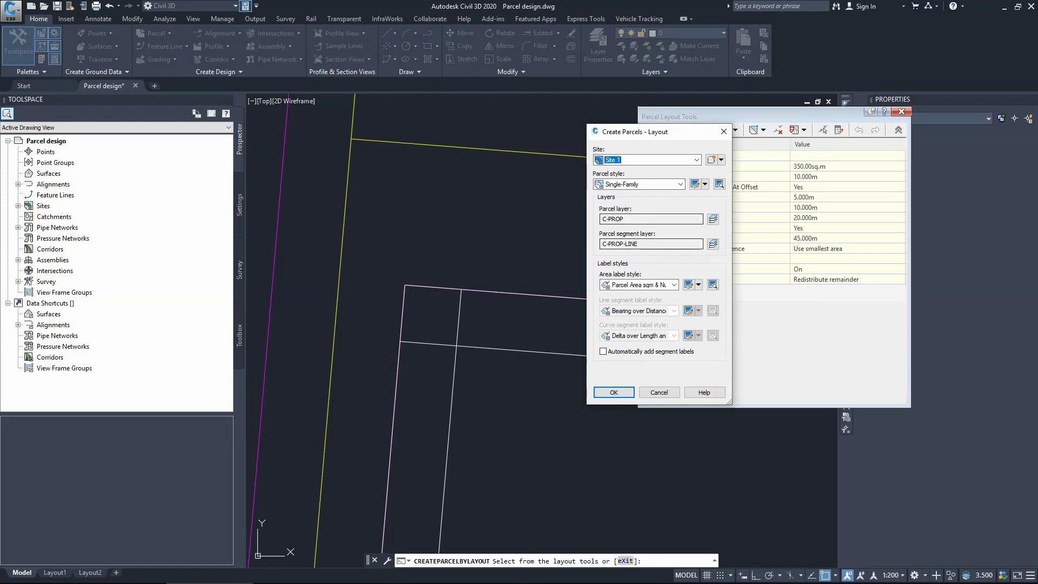
{"action": "left_click", "coordinate": [614, 392]}
{"action": "left_click", "coordinate": [668, 130]}
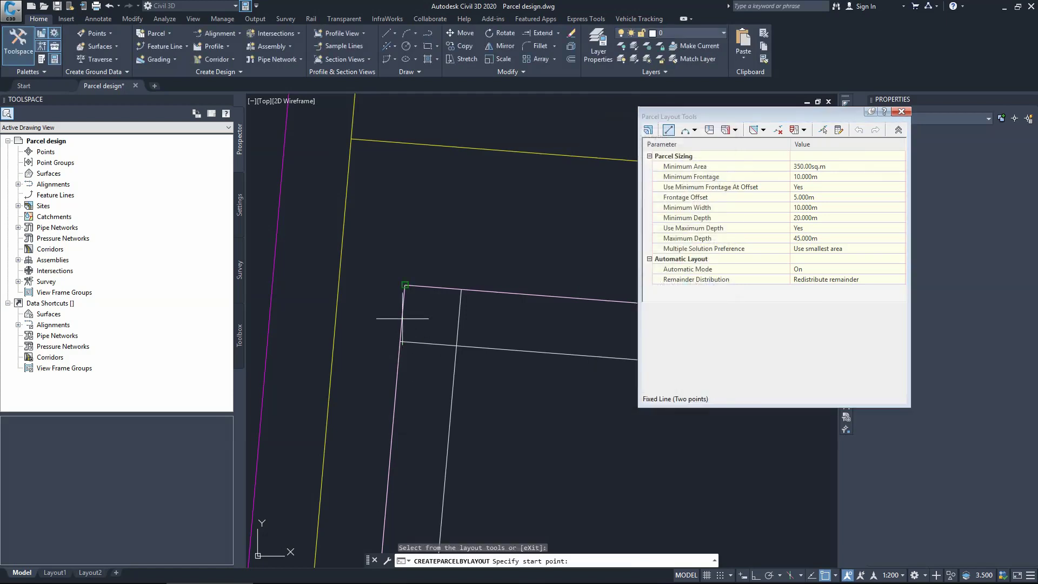
{"action": "left_click", "coordinate": [460, 289]}
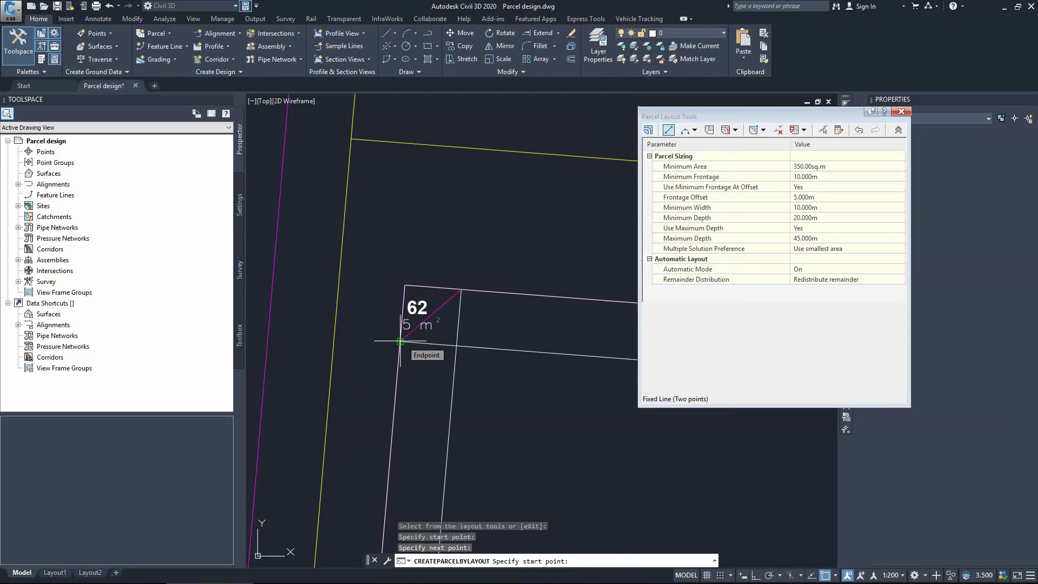
{"action": "key", "text": "Escape"}
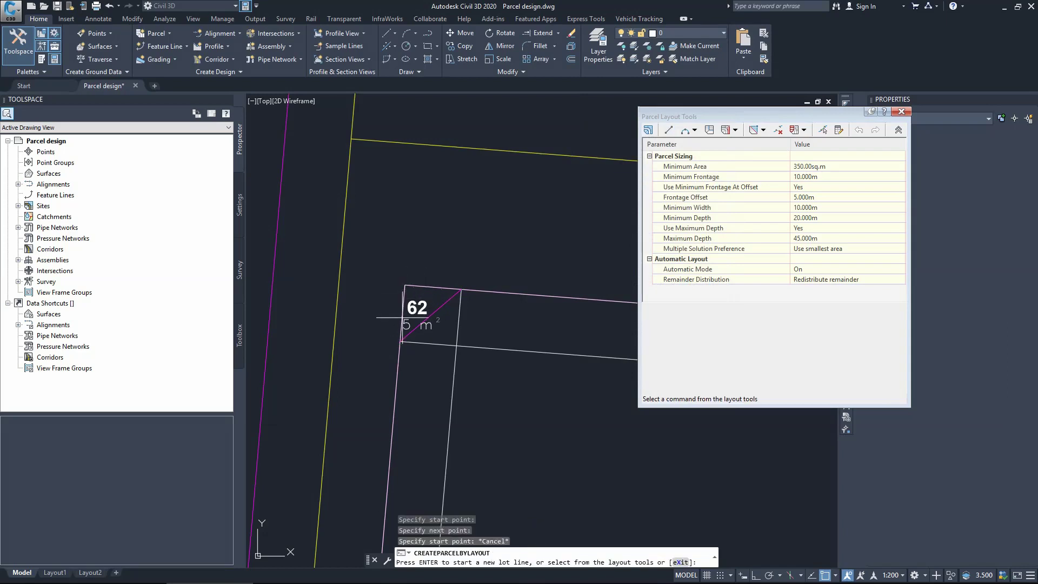
{"action": "scroll", "coordinate": [425, 304], "scroll_direction": "down", "scroll_amount": 4}
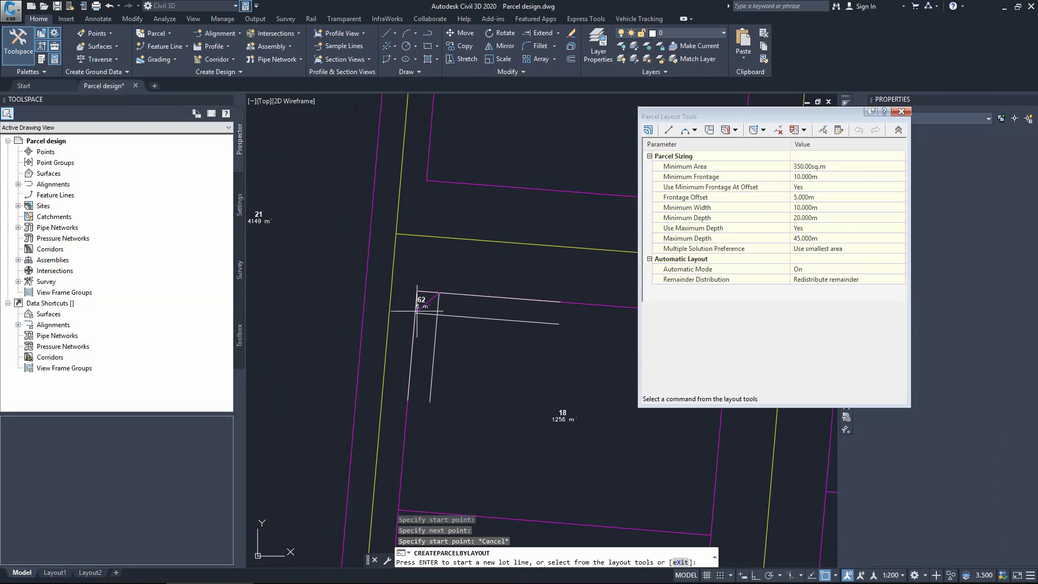
{"action": "scroll", "coordinate": [422, 295], "scroll_direction": "up", "scroll_amount": 4}
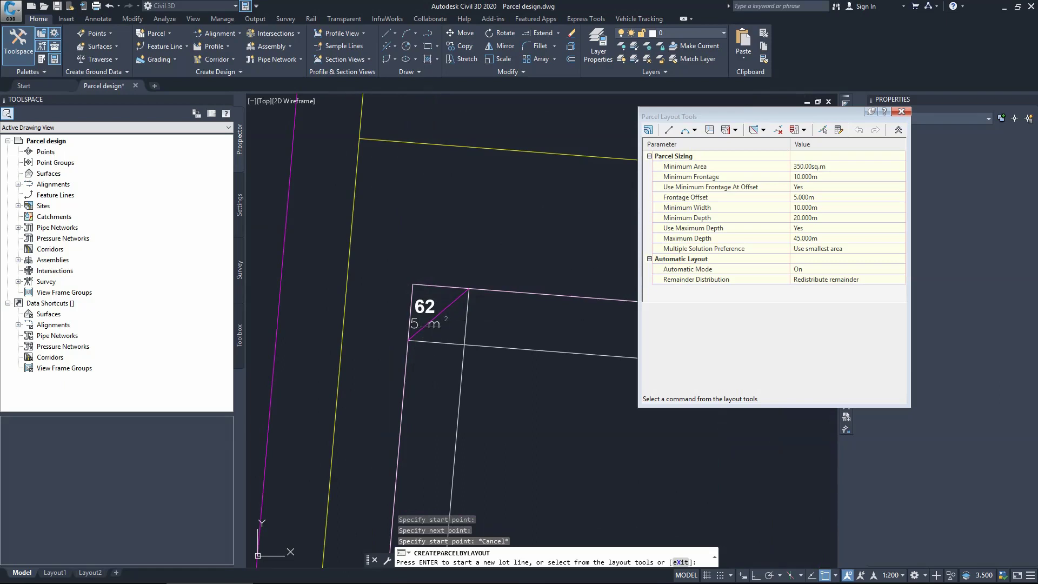
- Close the parcel layout tools and delete the construction lines around the corner
{"action": "left_click", "coordinate": [901, 111]}
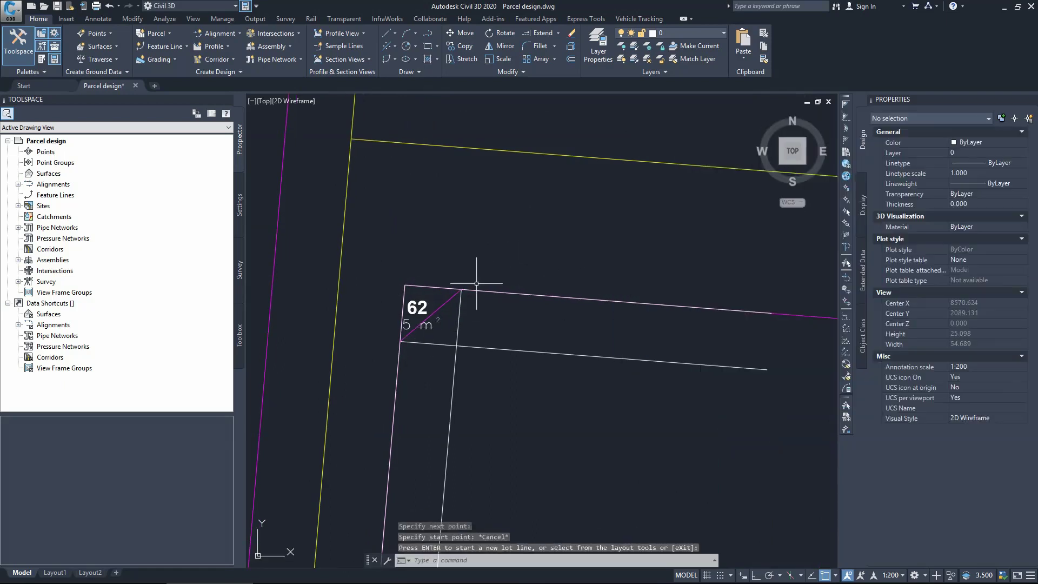
{"action": "left_click", "coordinate": [459, 329]}
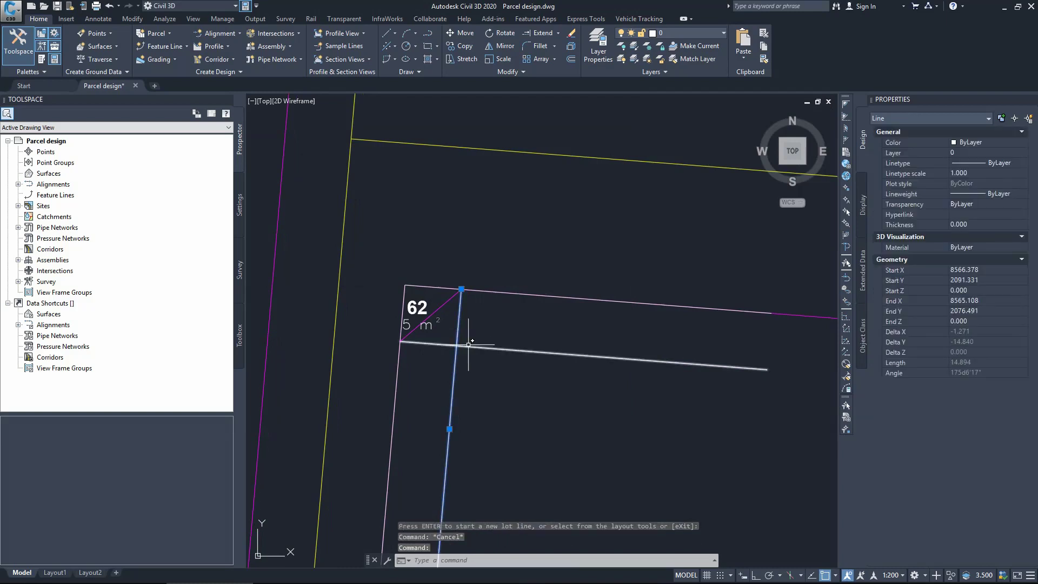
{"action": "left_click", "coordinate": [468, 345]}
{"action": "left_click", "coordinate": [475, 347]}
{"action": "left_click", "coordinate": [475, 294]}
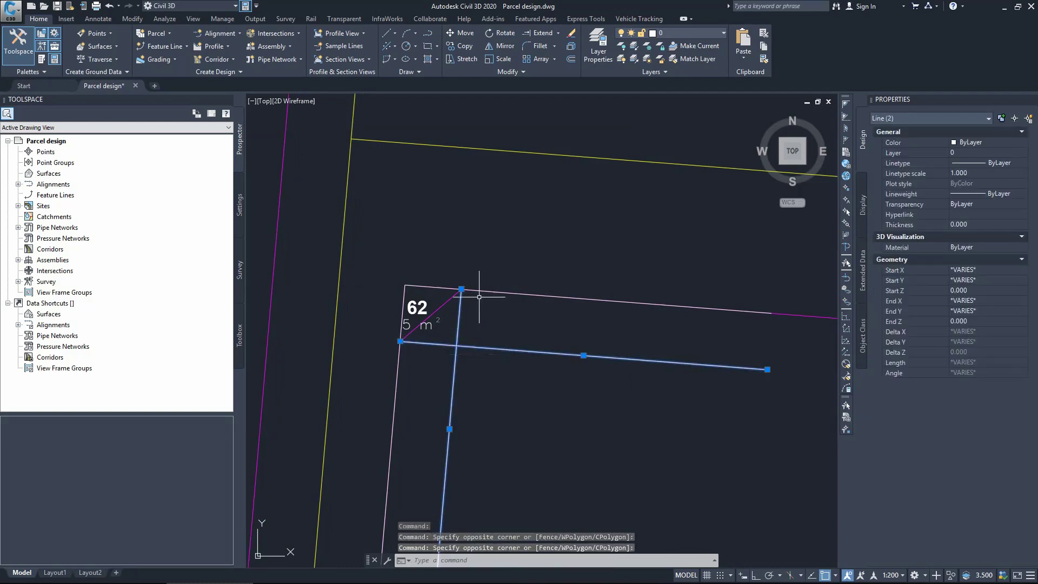
{"action": "left_click", "coordinate": [443, 324]}
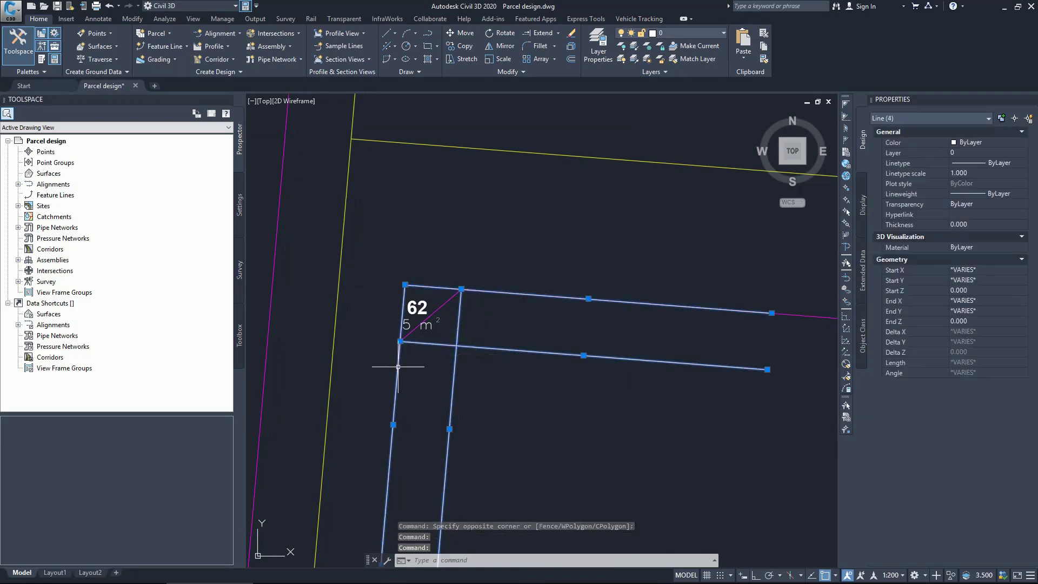
{"action": "key", "text": "Delete"}
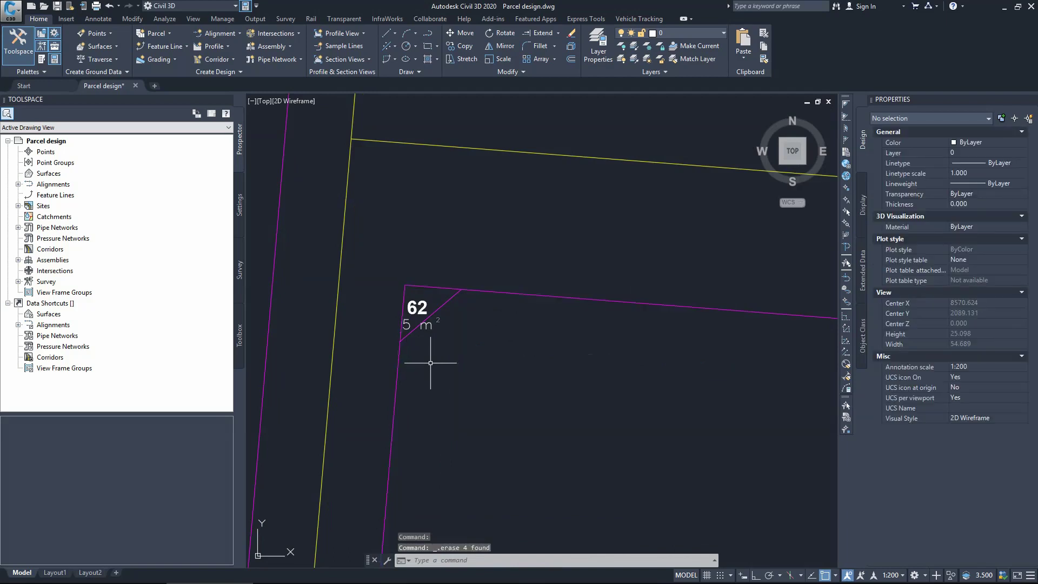
- Trim the corner piece beyond the diagonal segment, removing parcel 62 and chamfering lot 18
{"action": "left_click", "coordinate": [449, 300]}
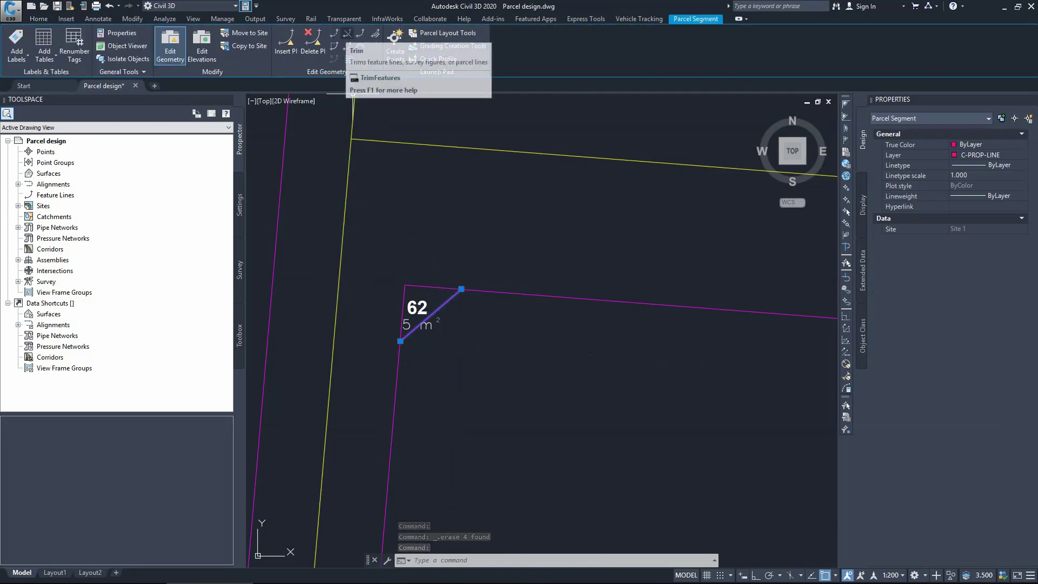
{"action": "left_click", "coordinate": [347, 33]}
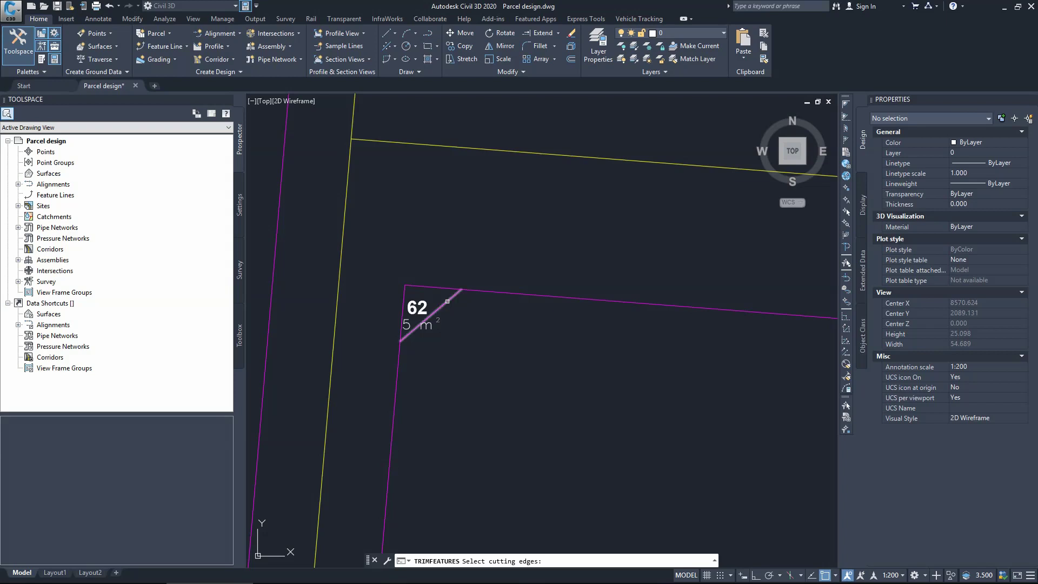
{"action": "left_click", "coordinate": [447, 301]}
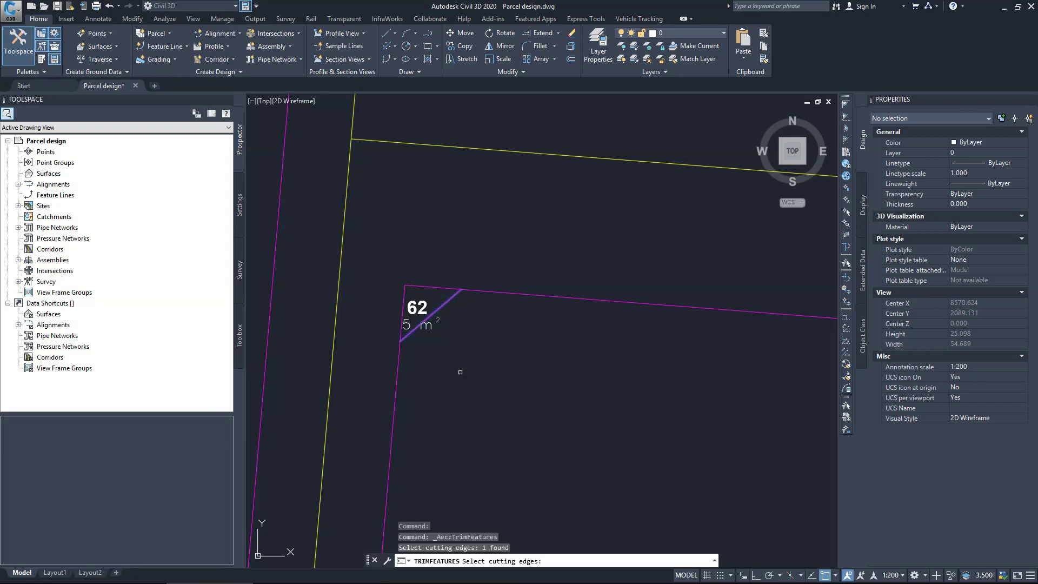
{"action": "key", "text": "Return"}
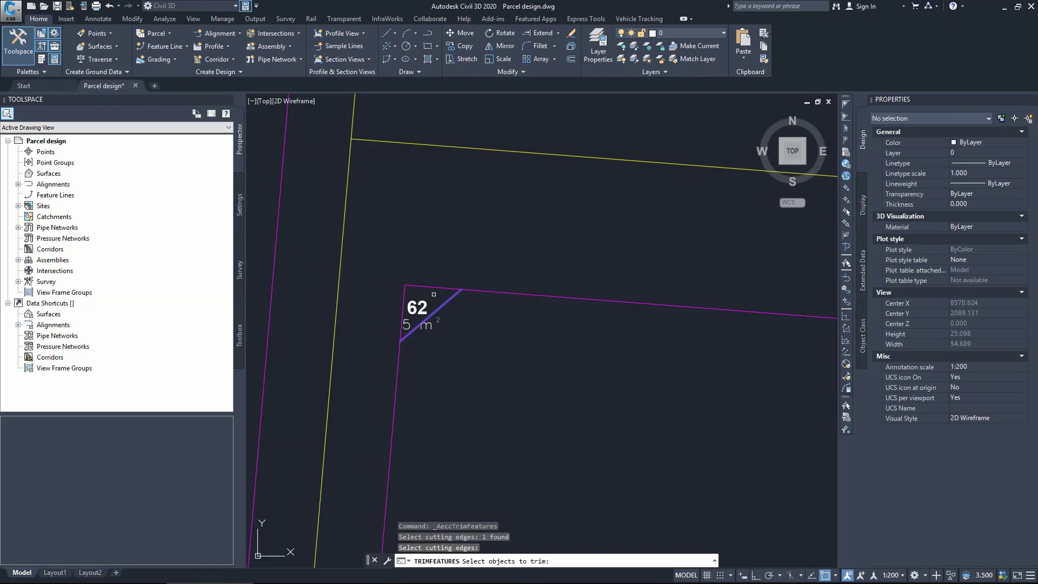
{"action": "left_click", "coordinate": [428, 287]}
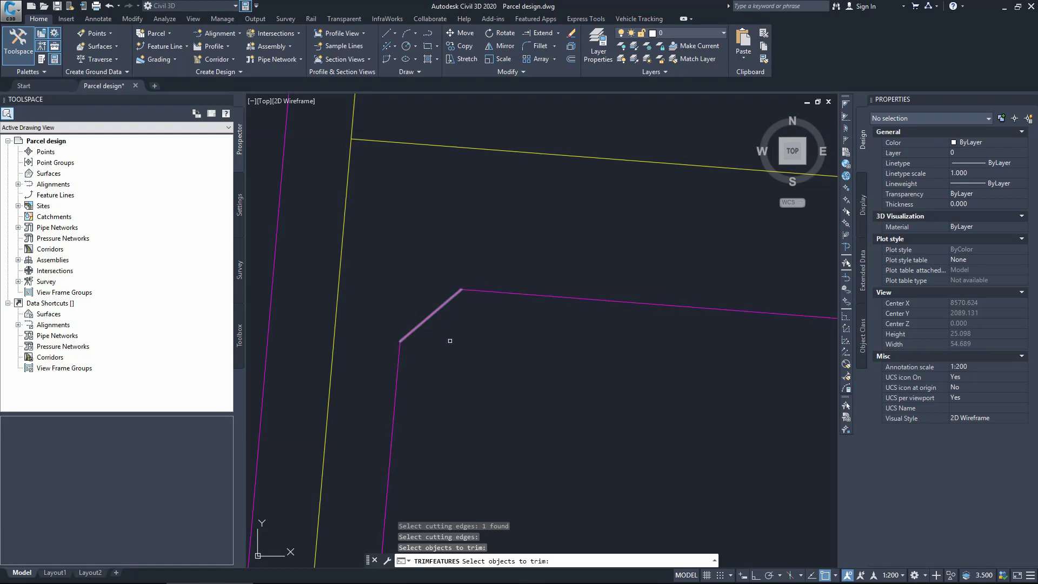
{"action": "key", "text": "Escape"}
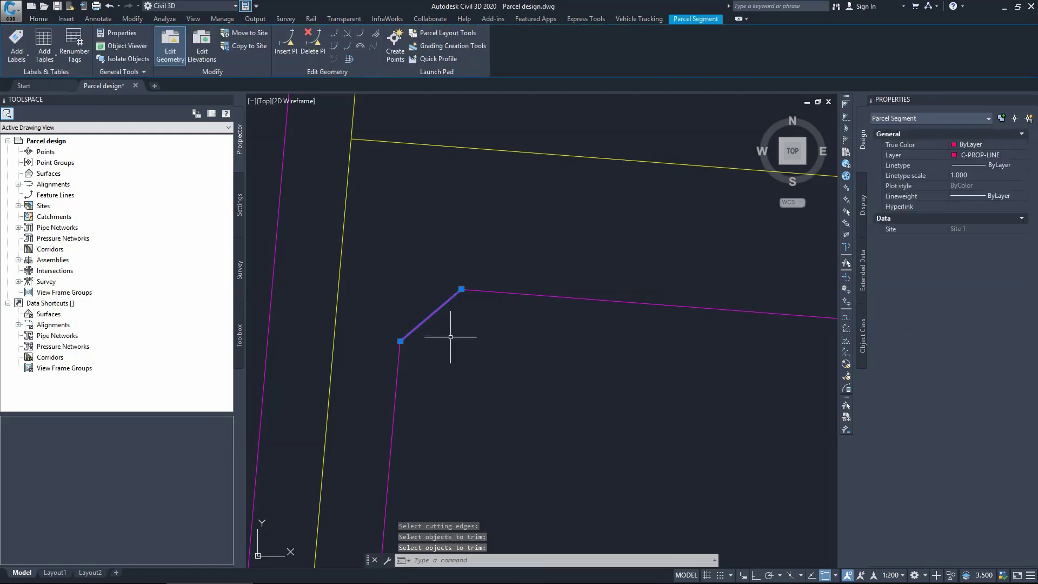
{"action": "key", "text": "Escape"}
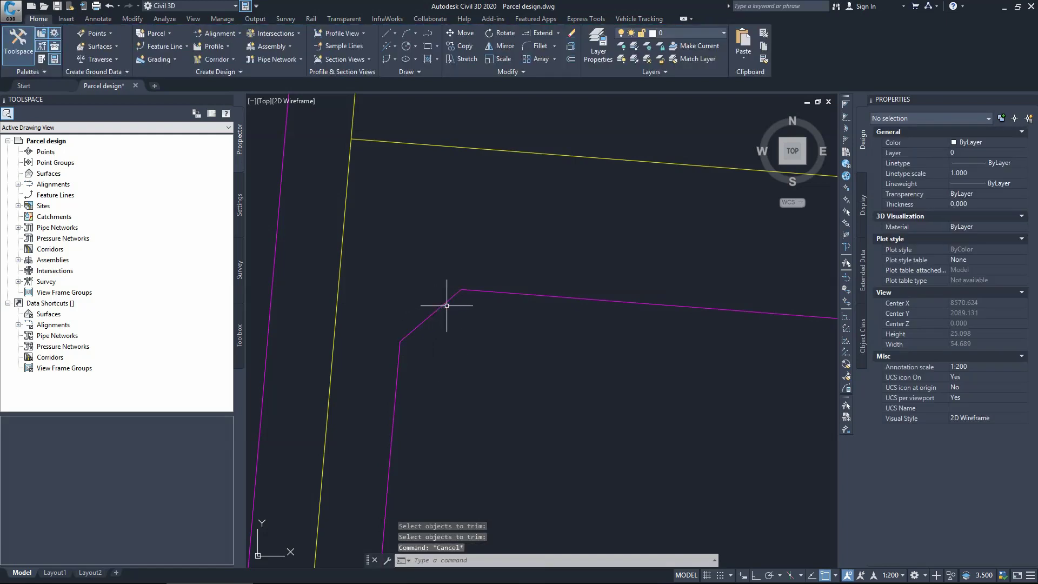
- Draw a 3-unit guide line from parcel 17's lower-left corner along one edge
{"action": "scroll", "coordinate": [434, 311], "scroll_direction": "down", "scroll_amount": 5}
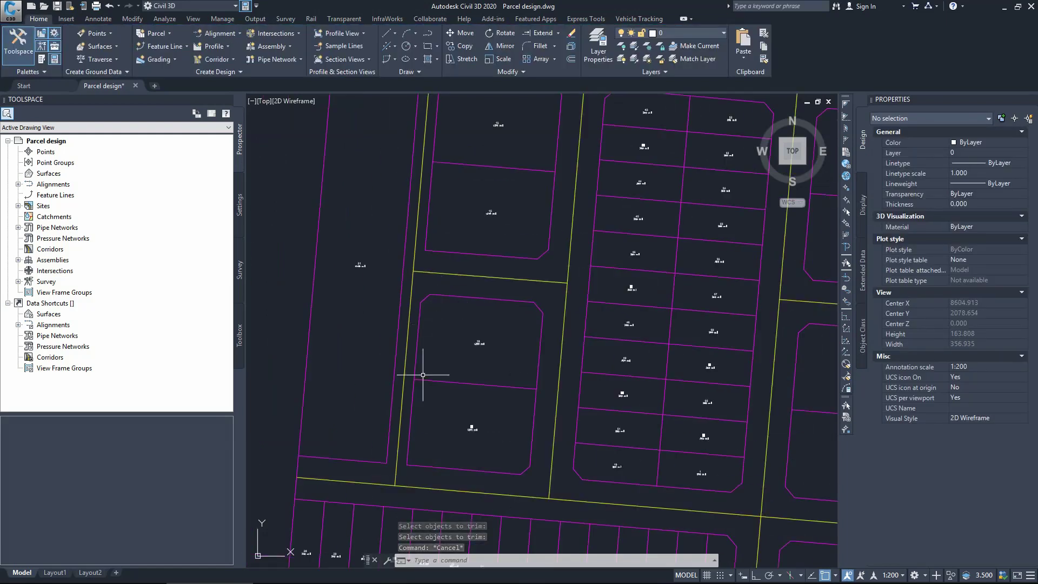
{"action": "scroll", "coordinate": [405, 473], "scroll_direction": "up", "scroll_amount": 3}
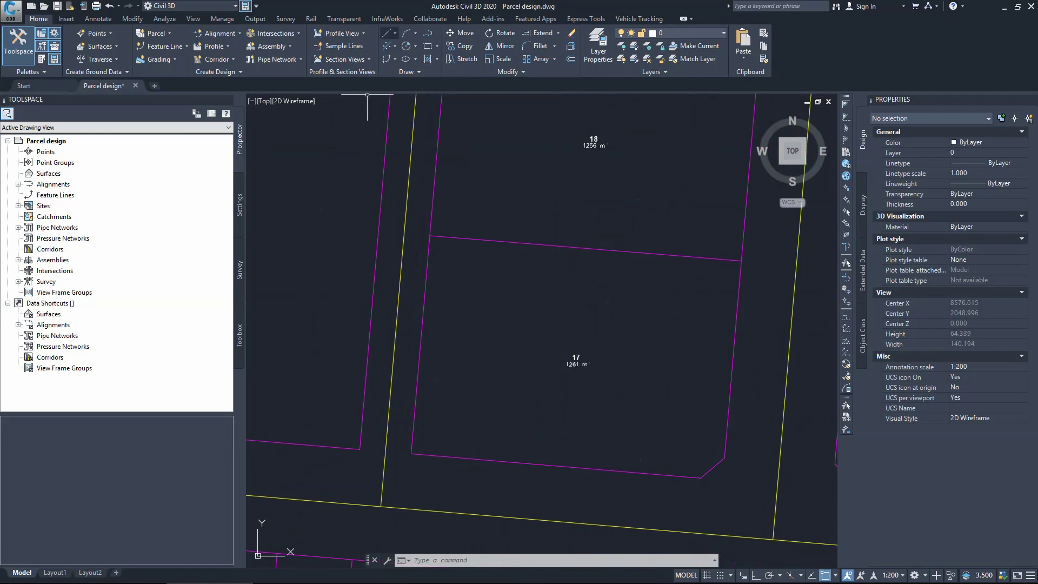
{"action": "left_click", "coordinate": [395, 33]}
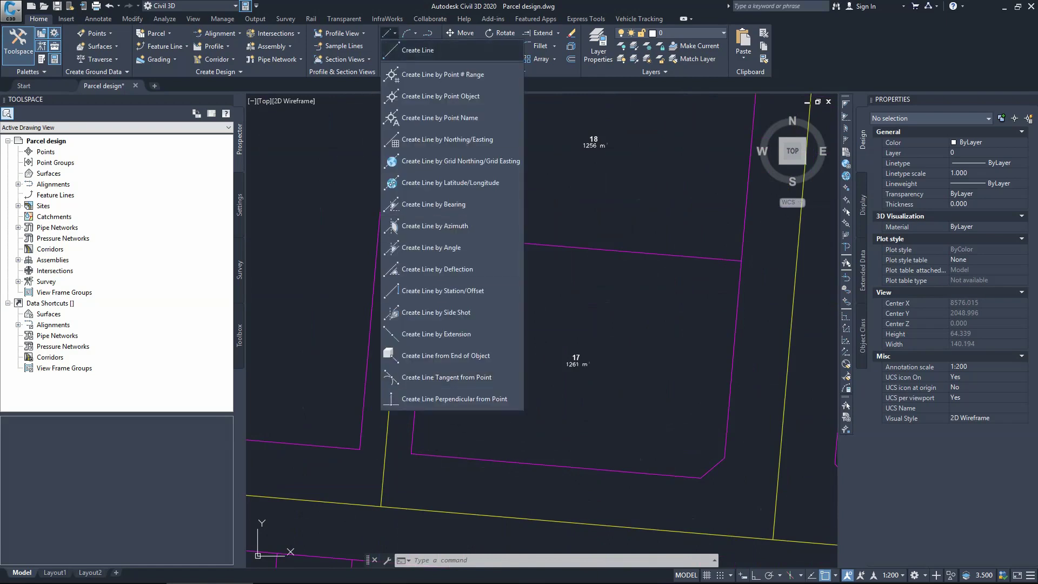
{"action": "left_click", "coordinate": [418, 49]}
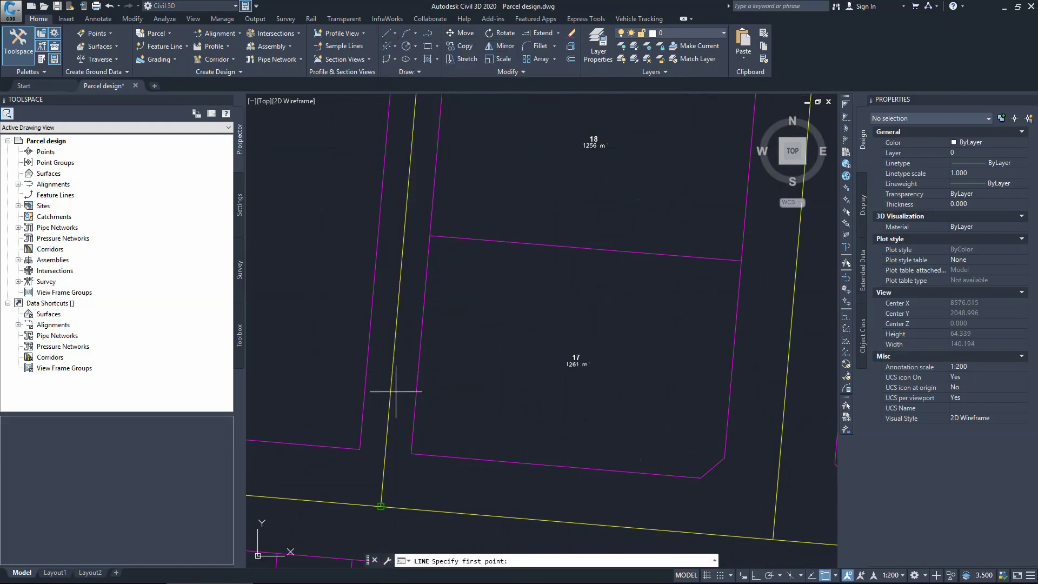
{"action": "left_click", "coordinate": [411, 453]}
{"action": "type", "text": "3"}
{"action": "key", "text": "Return"}
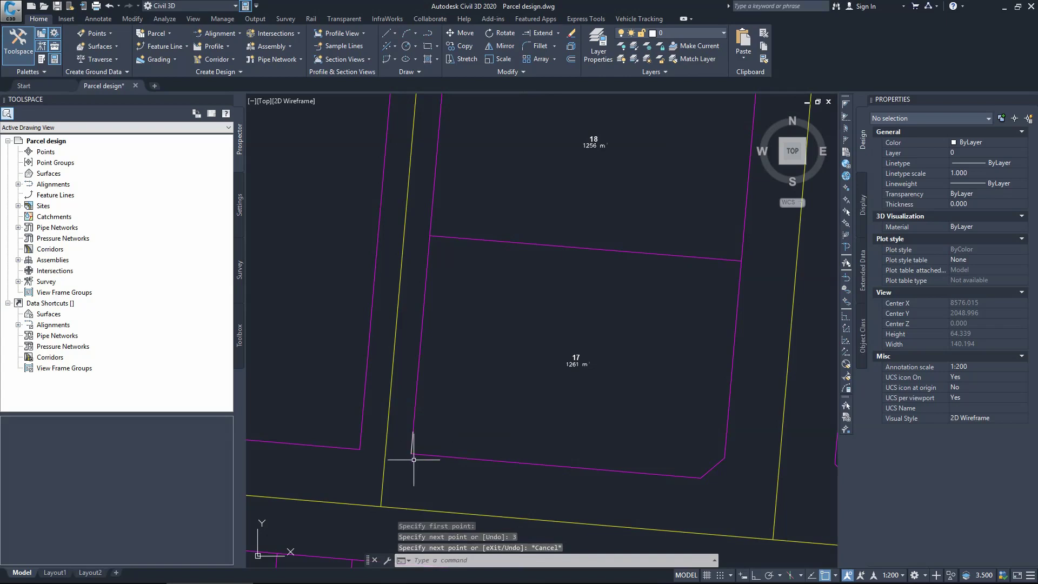
- Draw a second 3-unit guide line from the same corner along the other edge
{"action": "right_click", "coordinate": [413, 453]}
{"action": "left_click", "coordinate": [438, 290]}
{"action": "scroll", "coordinate": [407, 459], "scroll_direction": "up", "scroll_amount": 4}
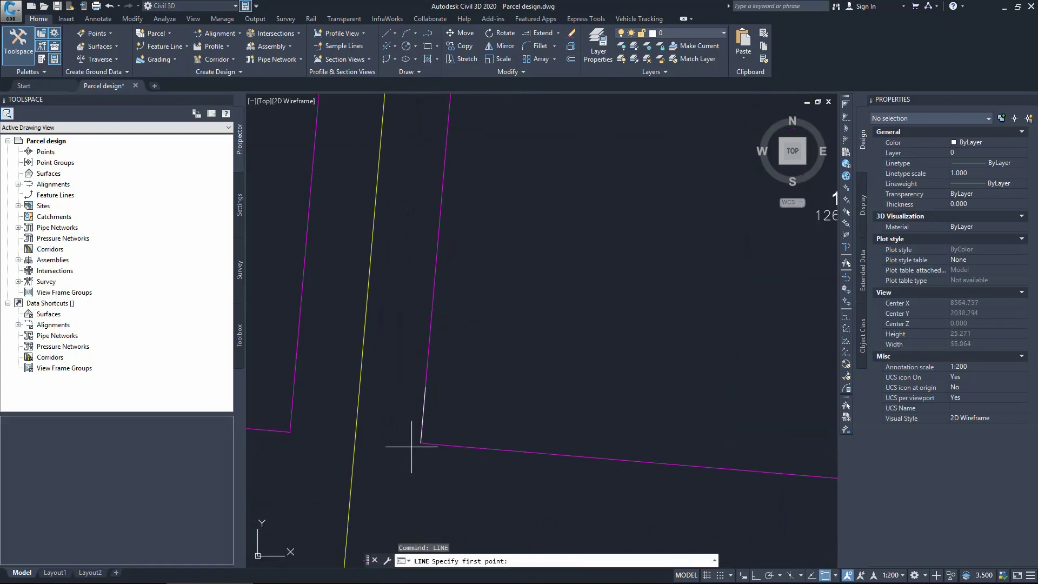
{"action": "left_click", "coordinate": [421, 443]}
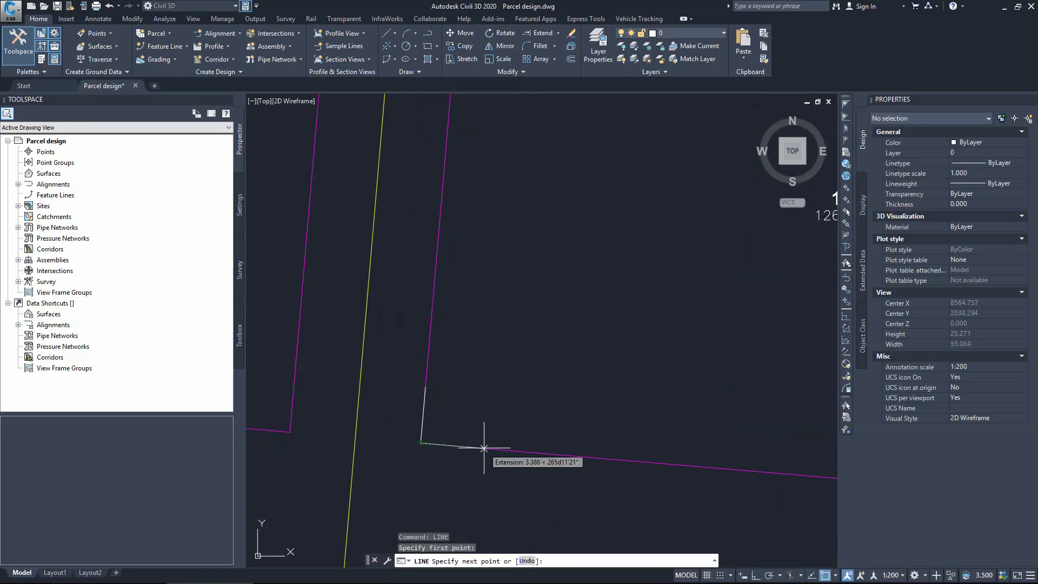
{"action": "type", "text": "3"}
{"action": "key", "text": "Return"}
{"action": "key", "text": "Escape"}
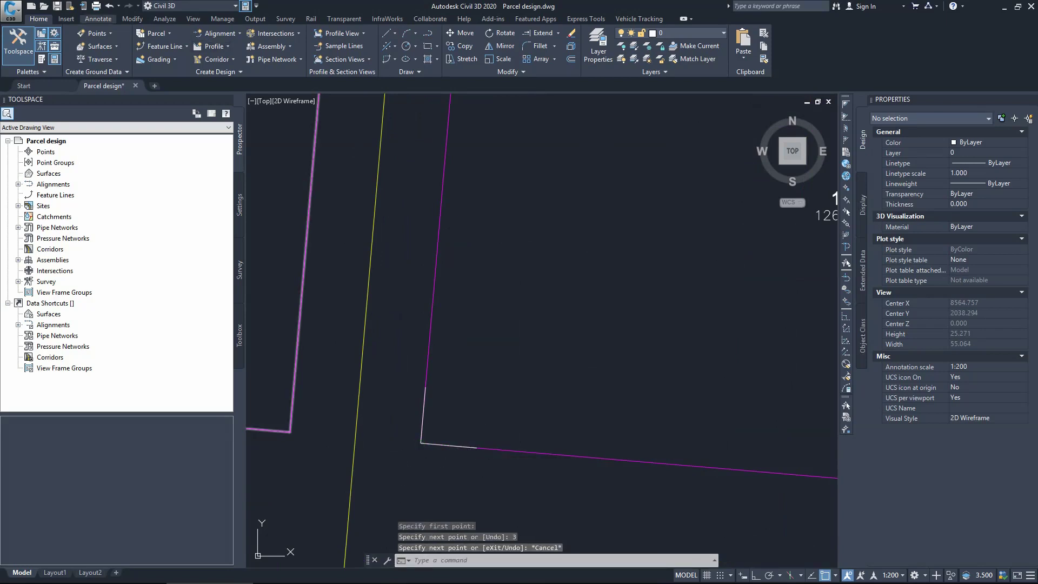
{"action": "left_click", "coordinate": [66, 19]}
{"action": "left_click", "coordinate": [39, 19]}
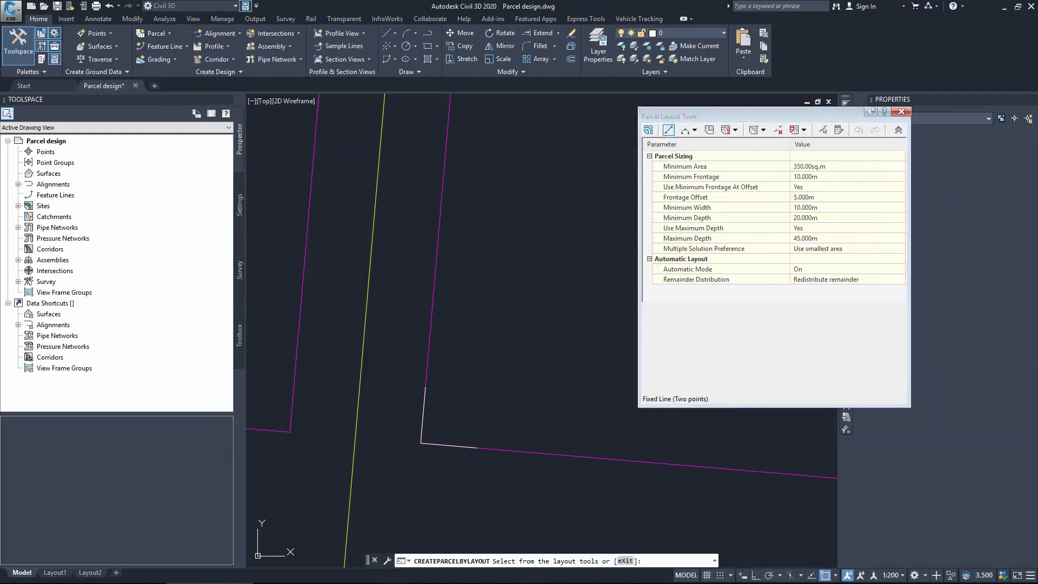
- Add a fixed diagonal lot line between the guide line ends, then delete both guide lines
{"action": "left_click", "coordinate": [613, 392]}
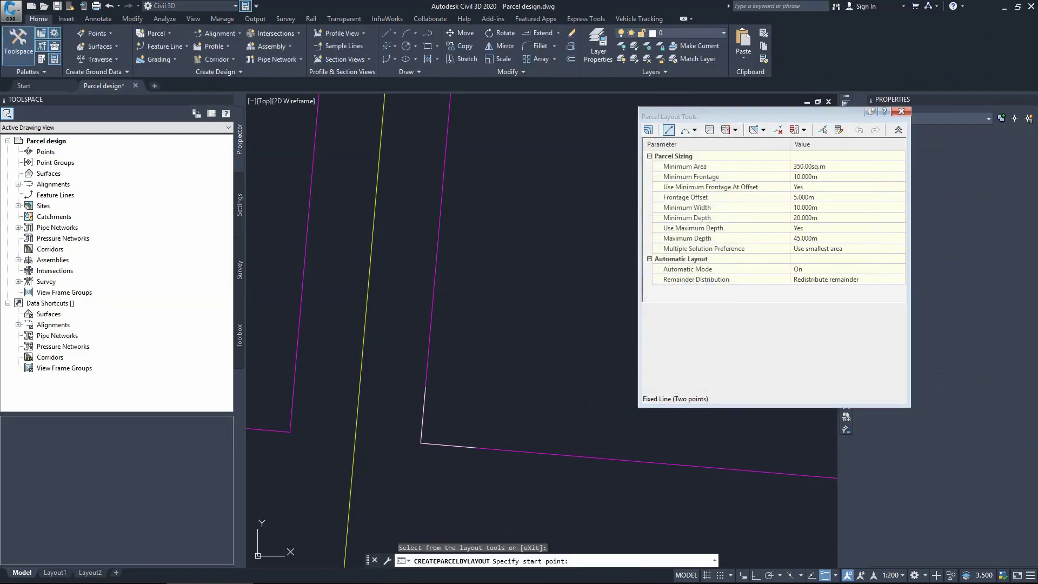
{"action": "left_click", "coordinate": [426, 386]}
{"action": "left_click", "coordinate": [475, 447]}
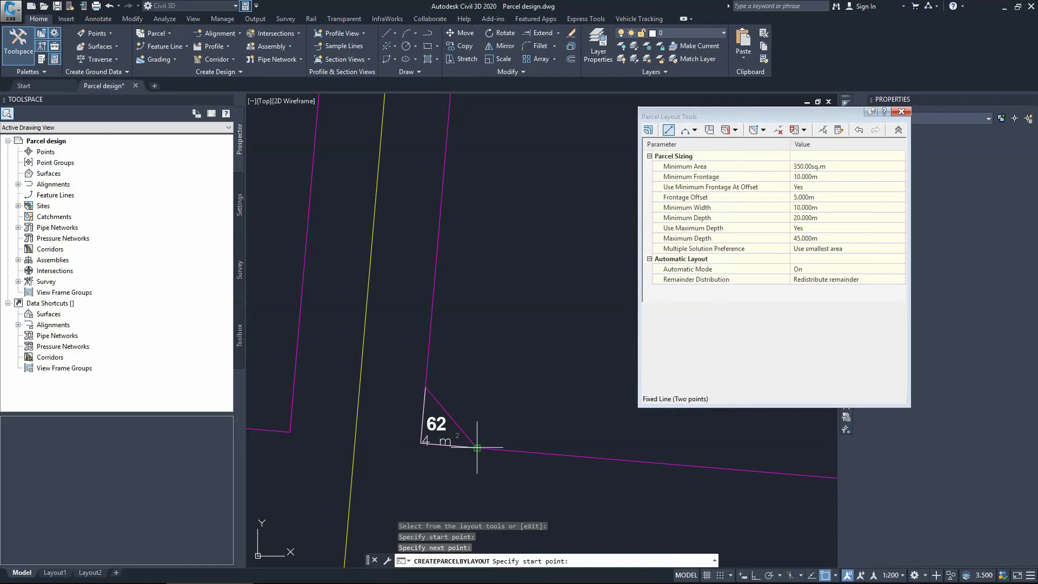
{"action": "key", "text": "Escape"}
{"action": "key", "text": "Escape"}
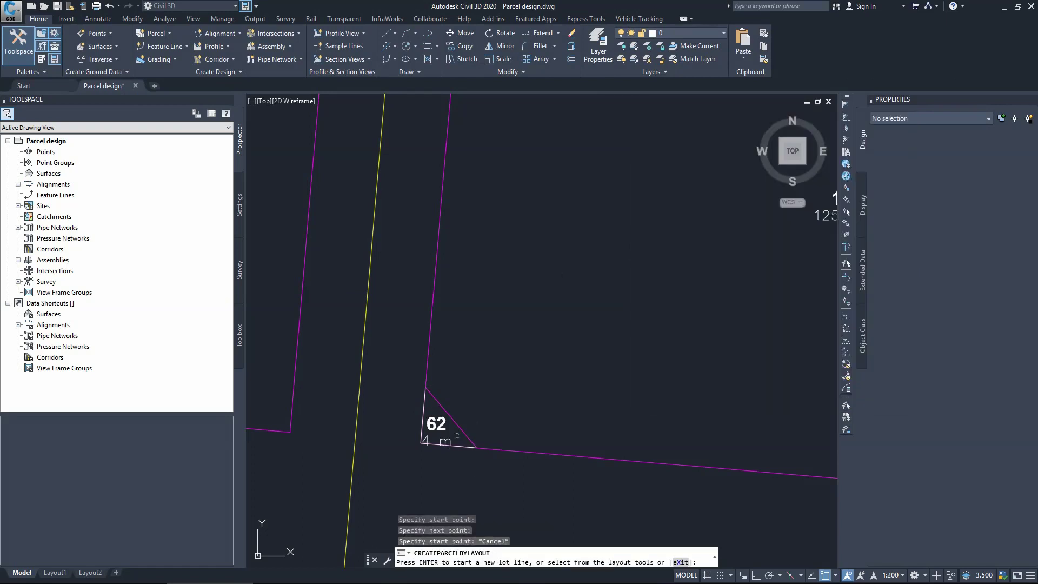
{"action": "left_click", "coordinate": [423, 403]}
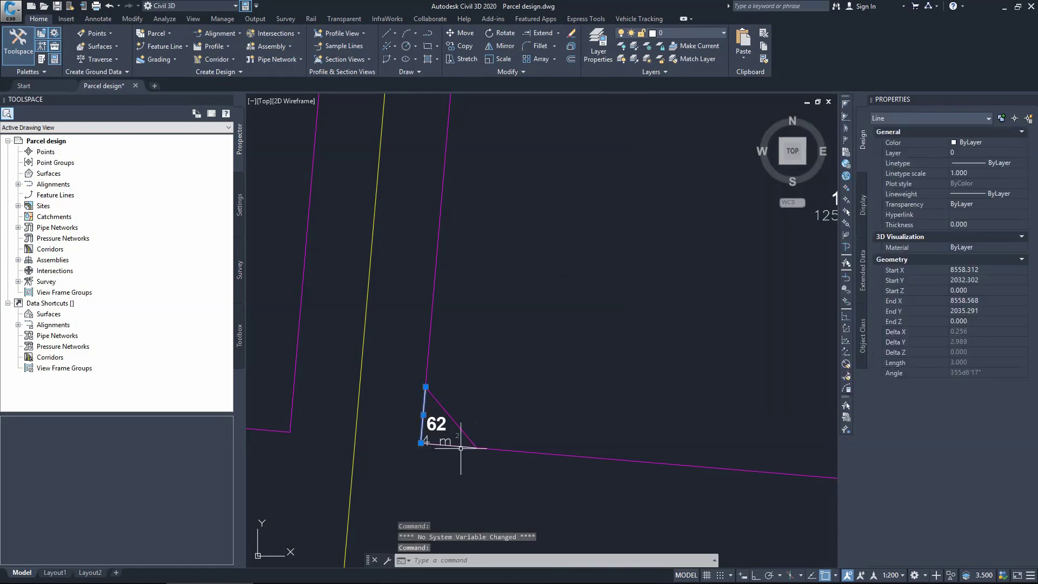
{"action": "left_click", "coordinate": [461, 448]}
{"action": "key", "text": "Delete"}
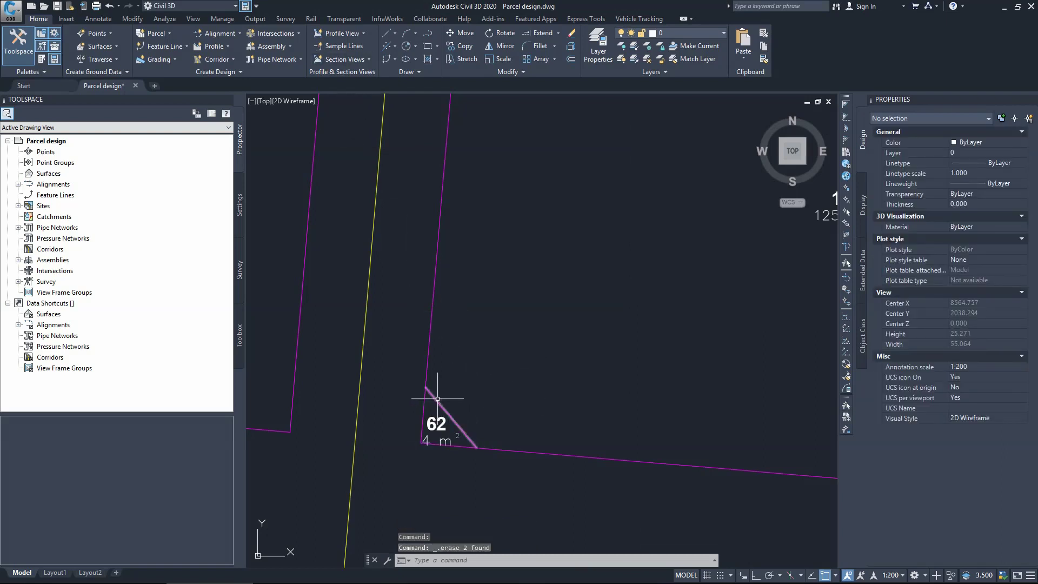
- Trim the corner beyond the diagonal with TR, leaving lot 17 chamfered at 1256 m²
{"action": "left_click", "coordinate": [437, 399]}
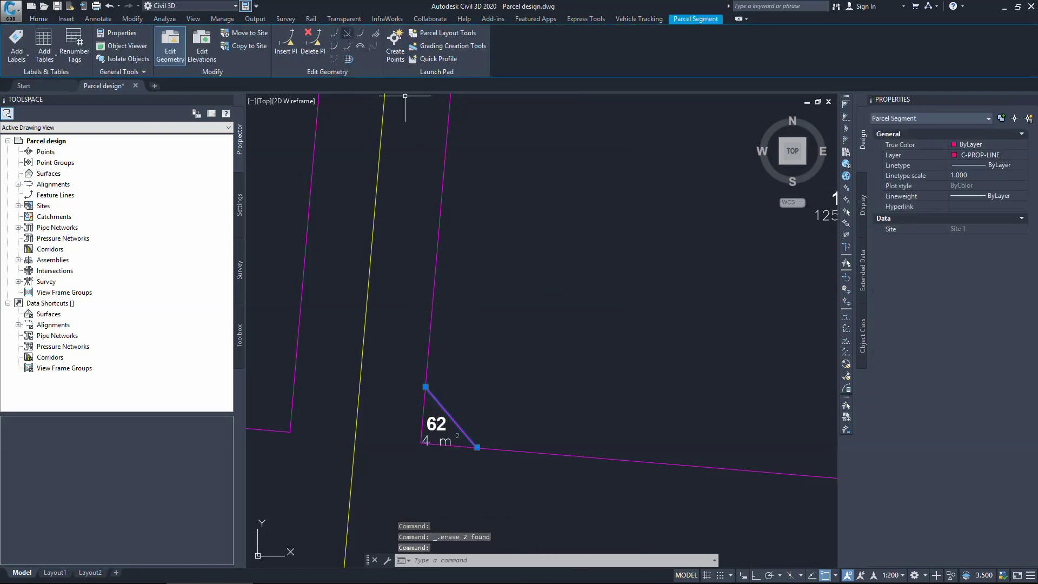
{"action": "type", "text": "tr"}
{"action": "key", "text": "Return"}
{"action": "left_click", "coordinate": [436, 402]}
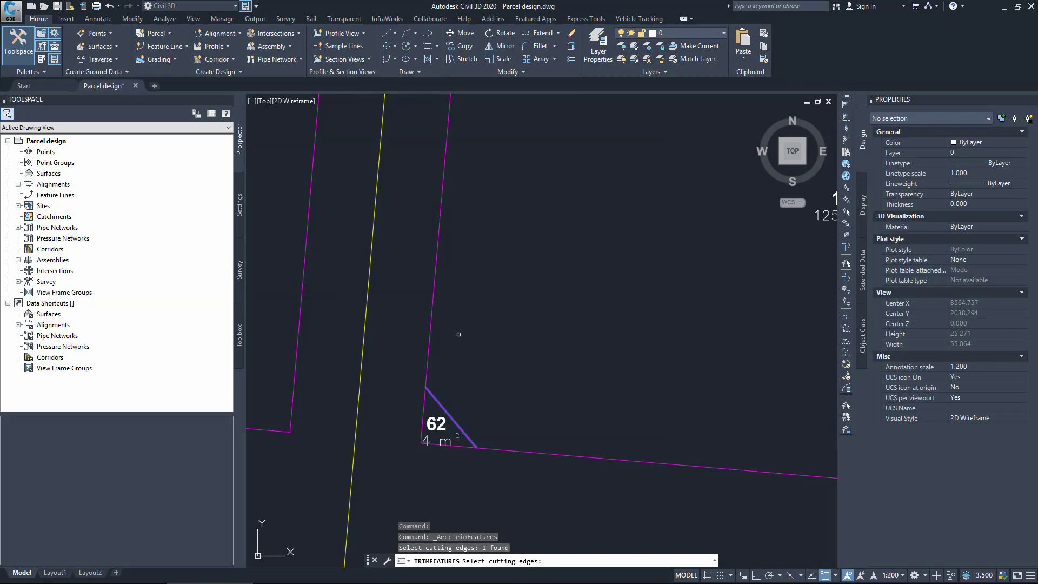
{"action": "key", "text": "Return"}
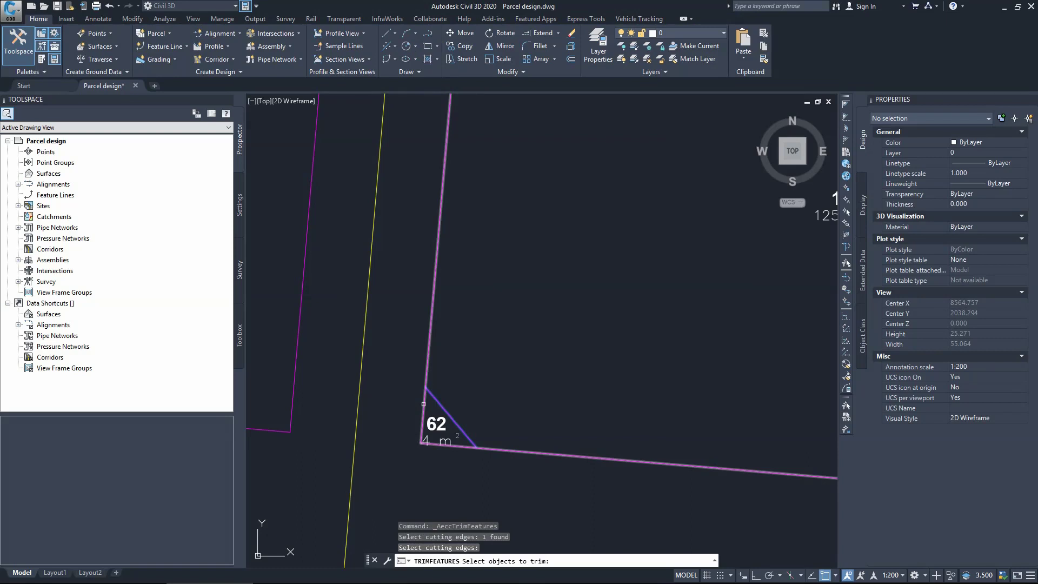
{"action": "left_click", "coordinate": [423, 405]}
{"action": "key", "text": "Return"}
{"action": "scroll", "coordinate": [485, 388], "scroll_direction": "down", "scroll_amount": 5}
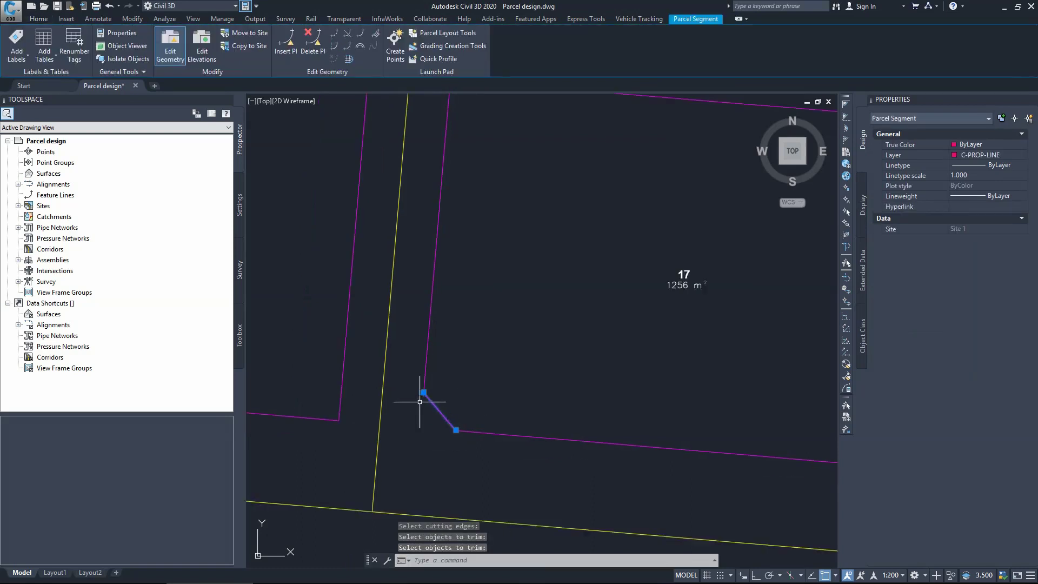
{"action": "key", "text": "Escape"}
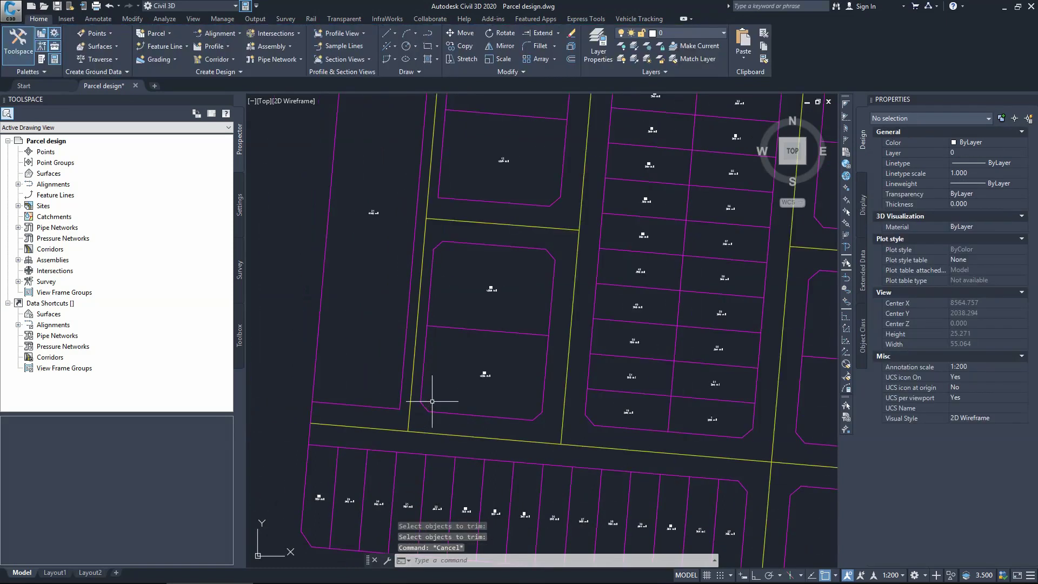